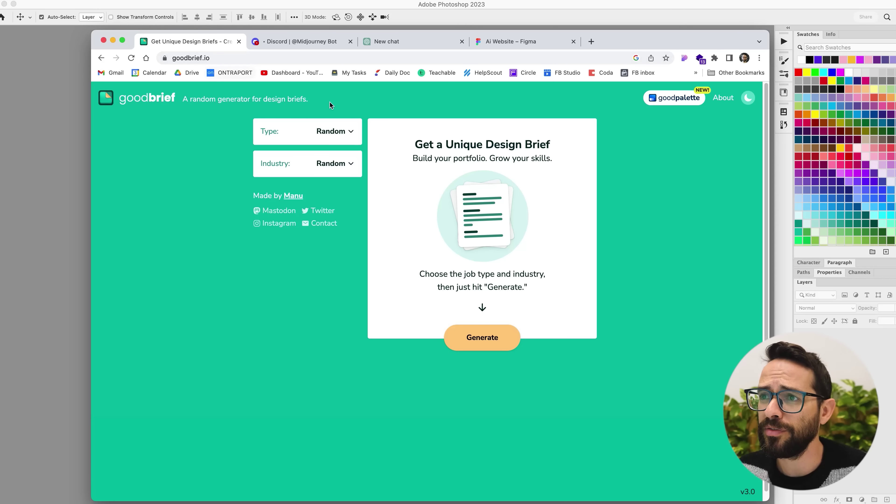
Generate a design brief with the job type set to Website and the industry left on Random.
{"action": "left_click", "coordinate": [331, 134]}
{"action": "scroll", "coordinate": [307, 269], "scroll_direction": "down", "scroll_amount": 1}
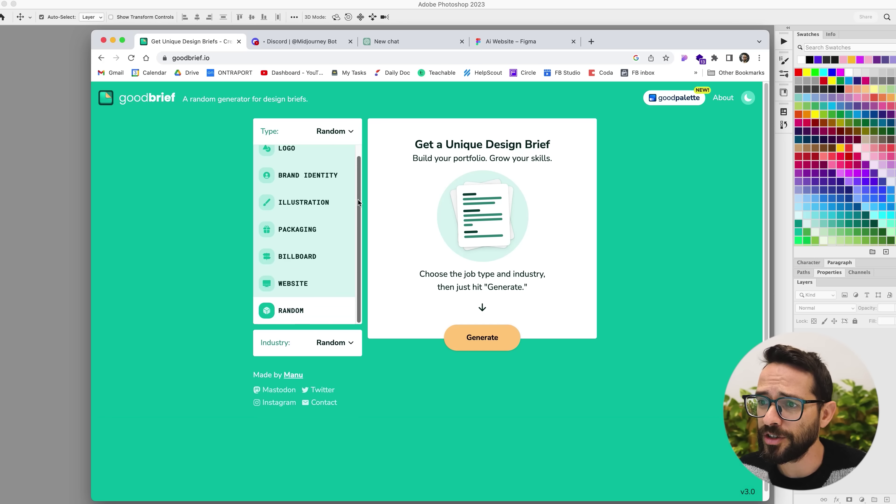
{"action": "left_click", "coordinate": [303, 294]}
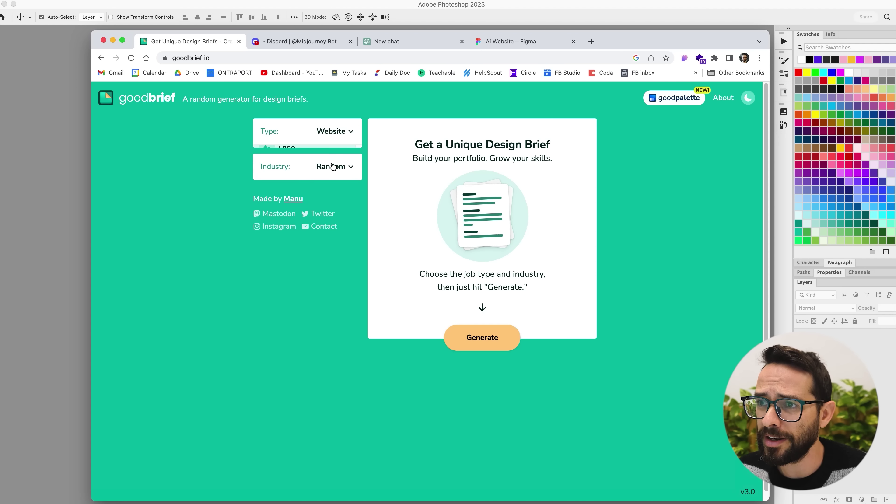
{"action": "left_click", "coordinate": [467, 335]}
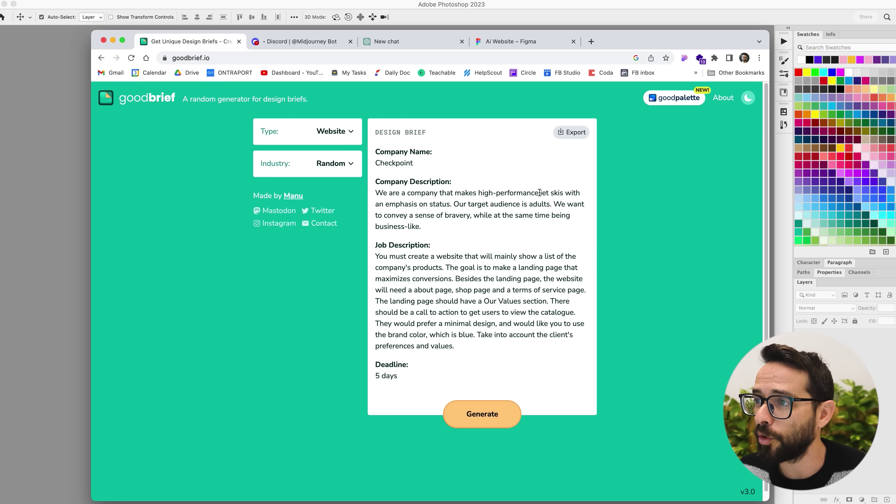
Read the generated brief, highlighting the company's product sentence and the word "status" in the company description.
{"action": "left_click_drag", "start_coordinate": [377, 194], "coordinate": [451, 207]}
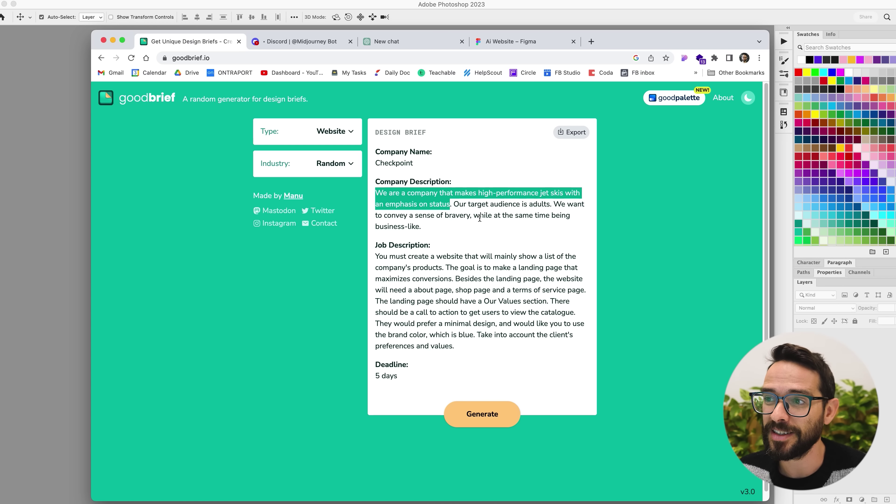
{"action": "left_click", "coordinate": [434, 241]}
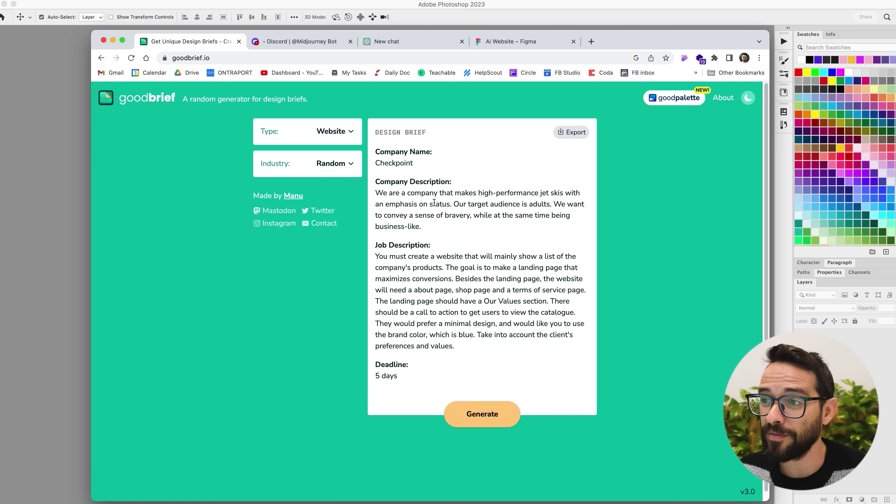
{"action": "left_click_drag", "start_coordinate": [430, 203], "coordinate": [445, 204]}
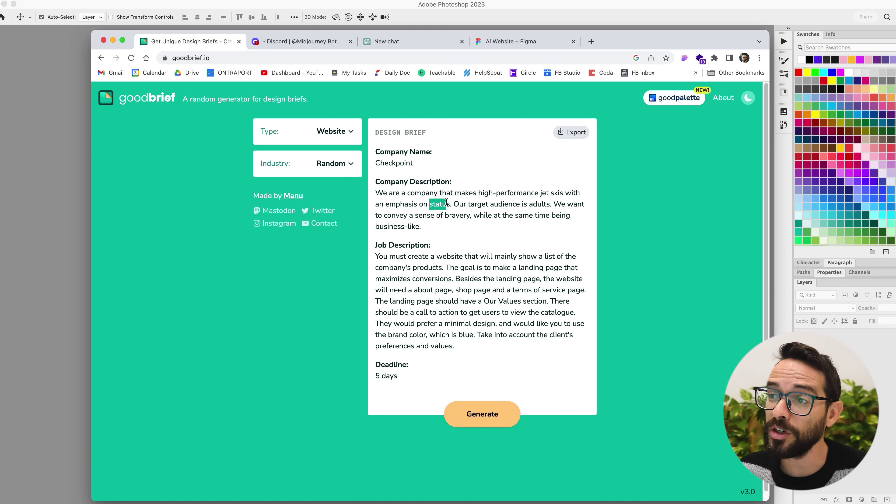
{"action": "left_click", "coordinate": [442, 213]}
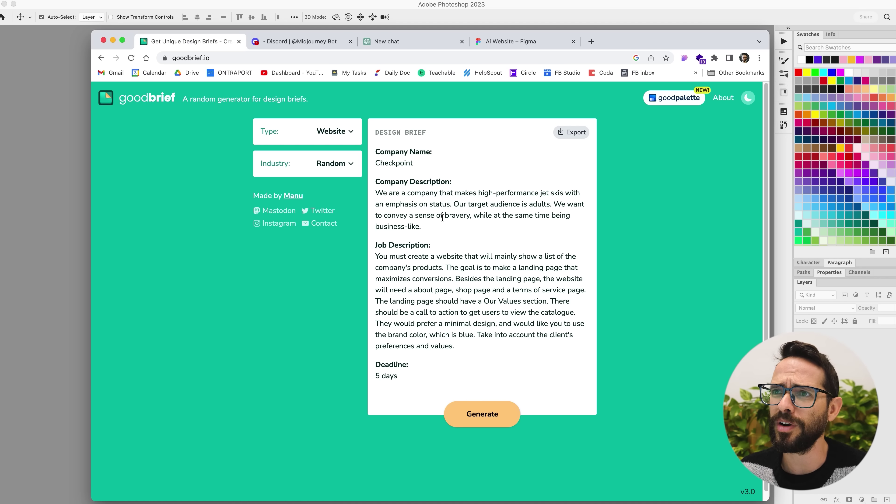
Switch to the Midjourney Bot chat in Discord and start an /imagine prompt reading "modern landing page for a jet ski".
{"action": "left_click", "coordinate": [300, 42]}
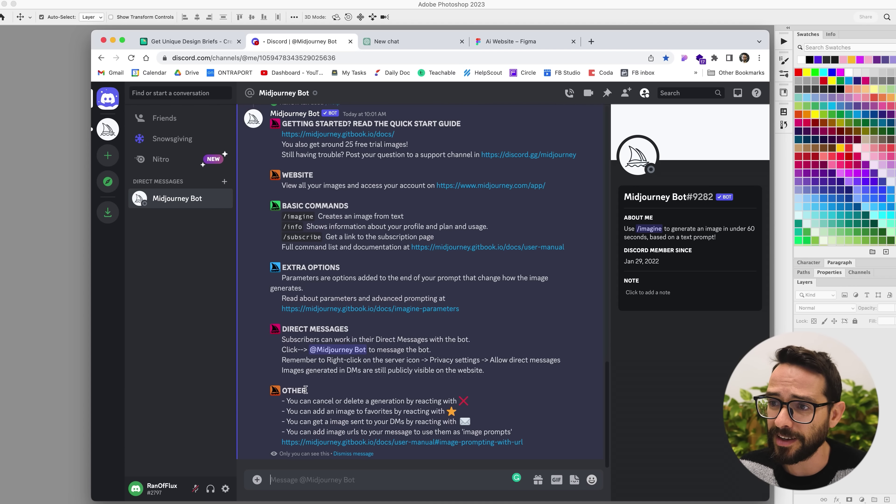
{"action": "type", "text": "/im"}
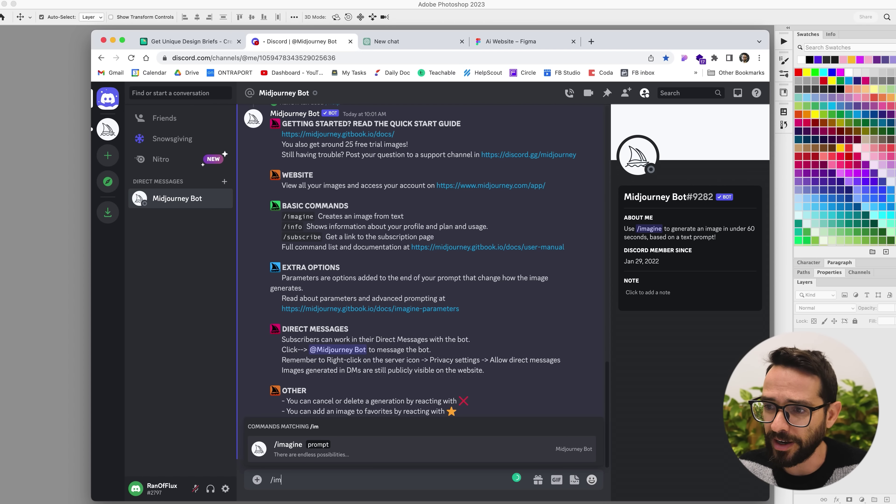
{"action": "key", "text": "Tab"}
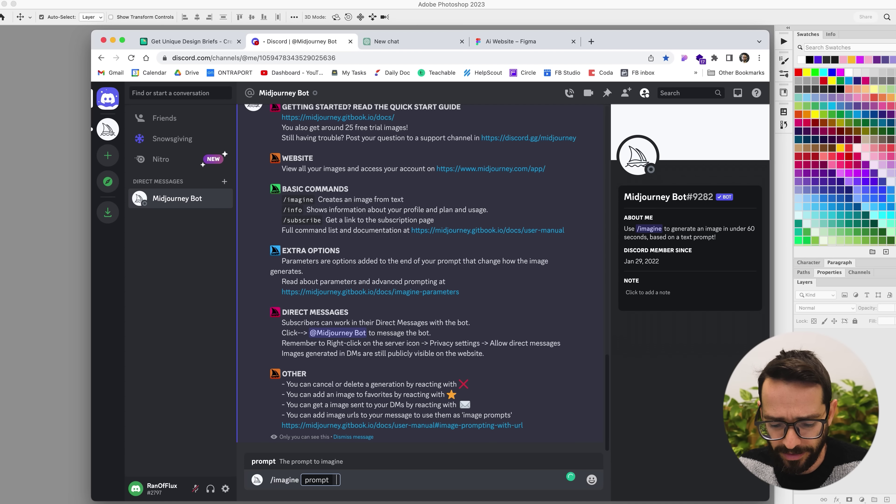
{"action": "type", "text": "modern l"}
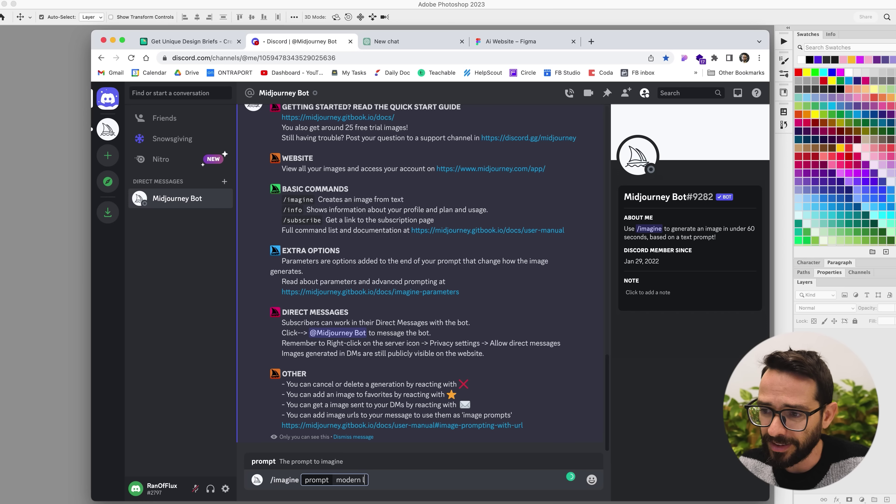
{"action": "type", "text": "anding page for a"}
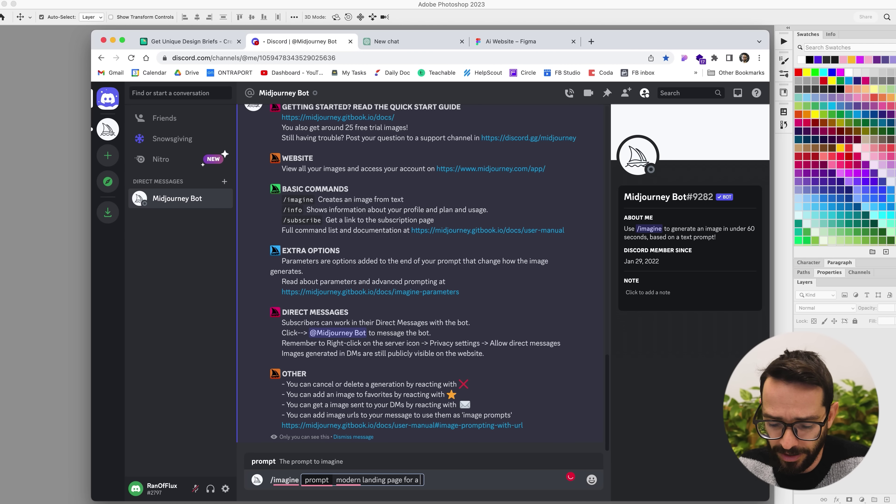
{"action": "type", "text": " jet ski"}
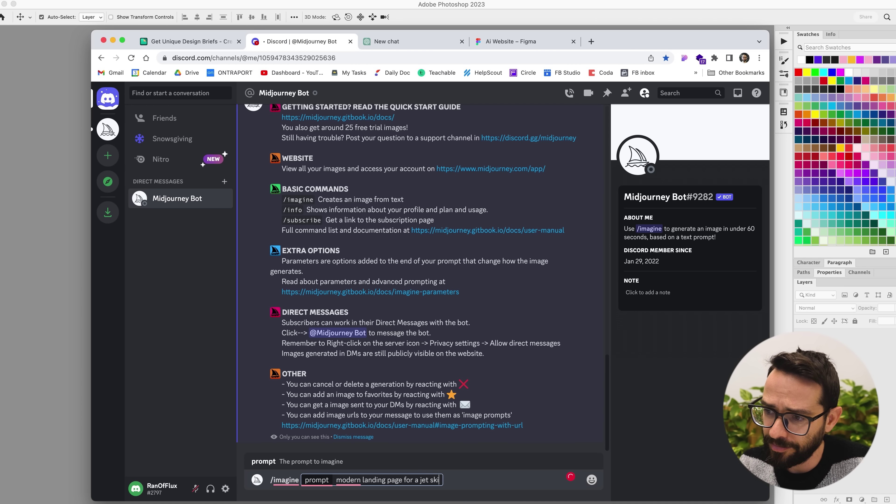
Extend the prompt wording to "modern landing page for a premium jet ski company".
{"action": "left_click", "coordinate": [420, 480]}
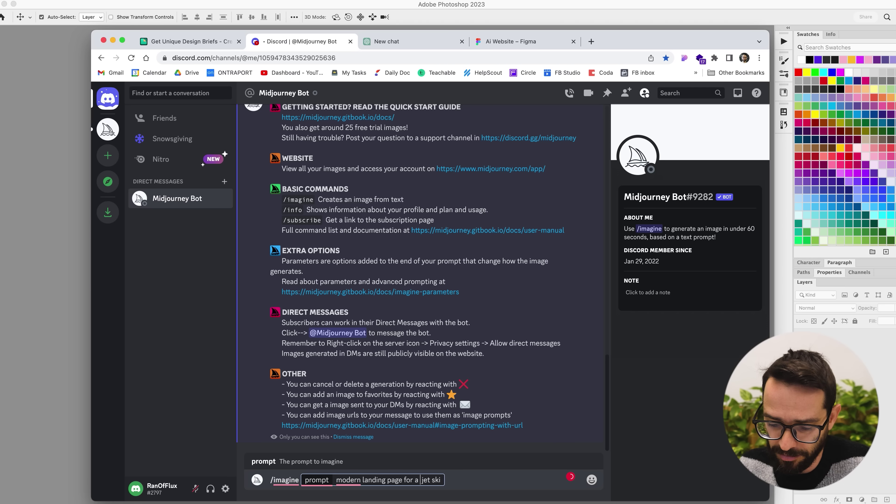
{"action": "type", "text": "premium"}
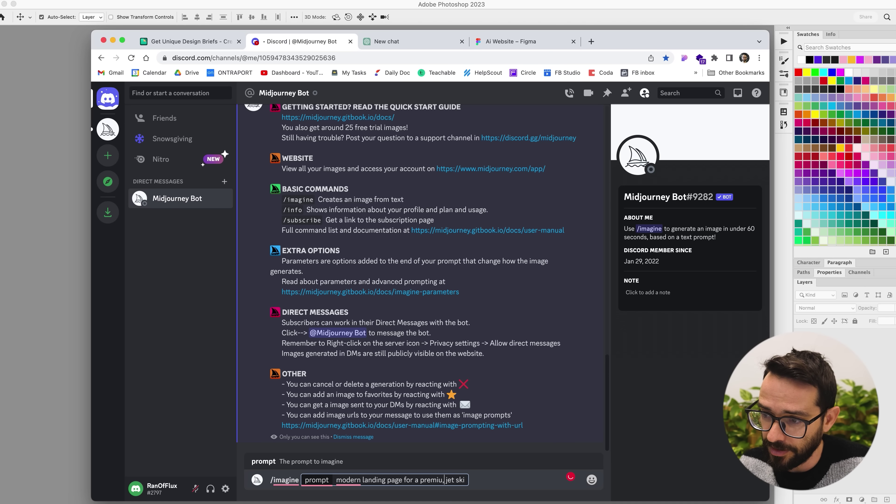
{"action": "left_click", "coordinate": [475, 480]}
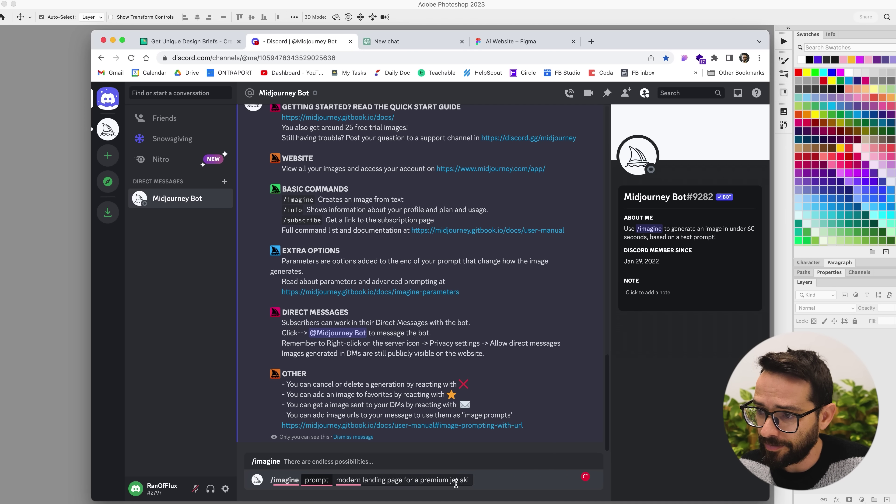
{"action": "left_click", "coordinate": [470, 480]}
{"action": "mouse_move", "coordinate": [441, 497]}
{"action": "type", "text": "company"}
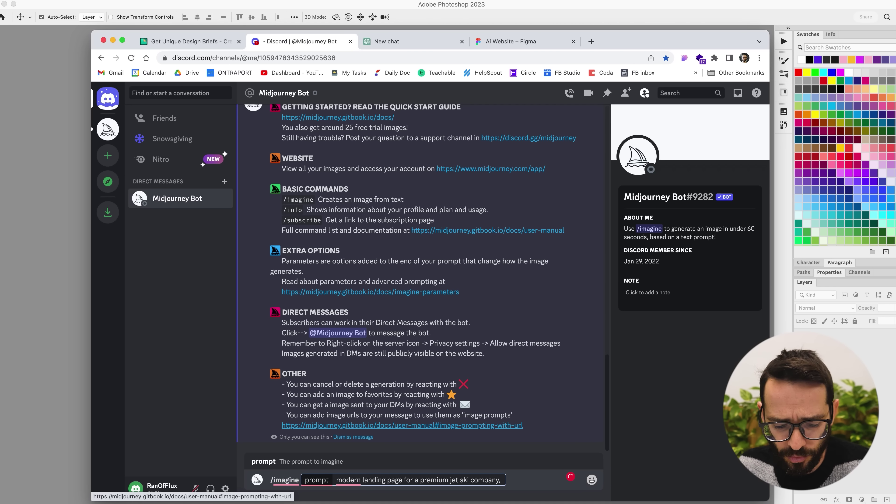
Append ", website, ux, ui, ux/ui" to the prompt and submit it for image generation.
{"action": "type", "text": ", web"}
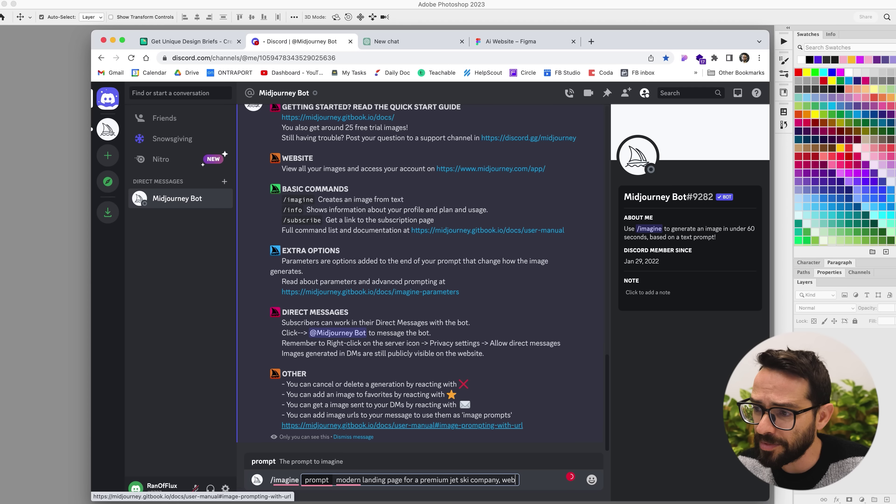
{"action": "type", "text": "site, ux, ui,"}
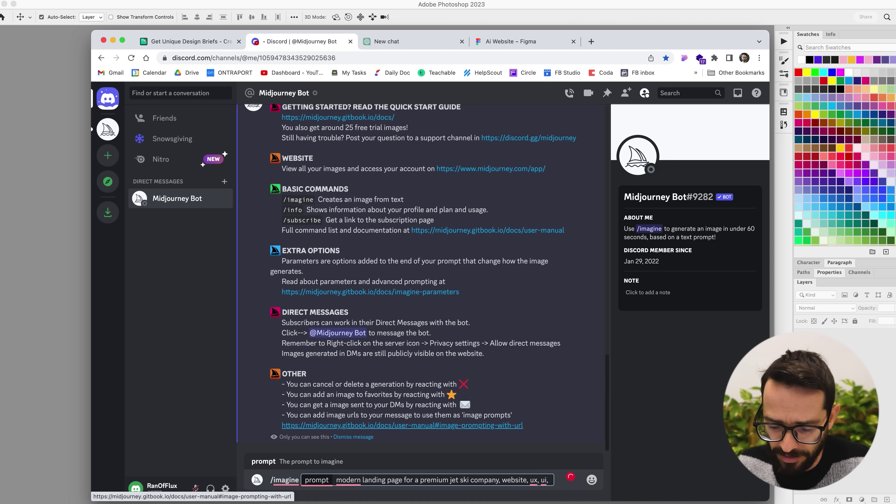
{"action": "type", "text": " ux"}
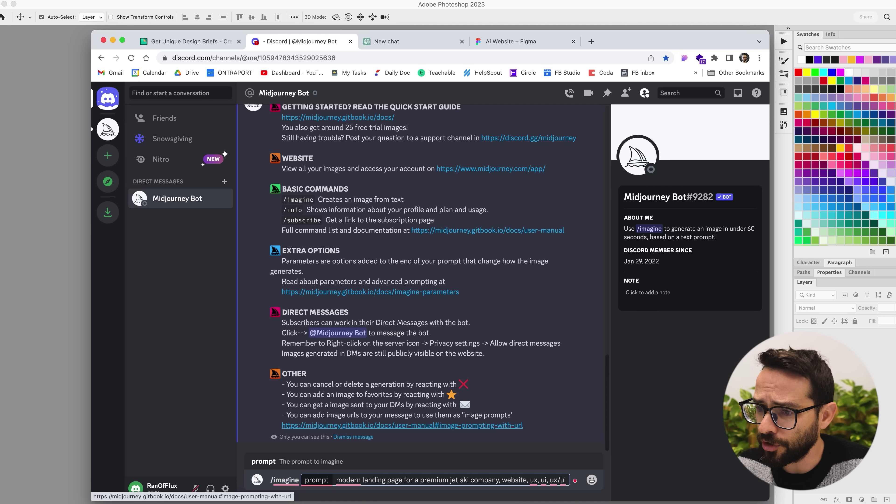
{"action": "type", "text": "/ui"}
{"action": "key", "text": "Return"}
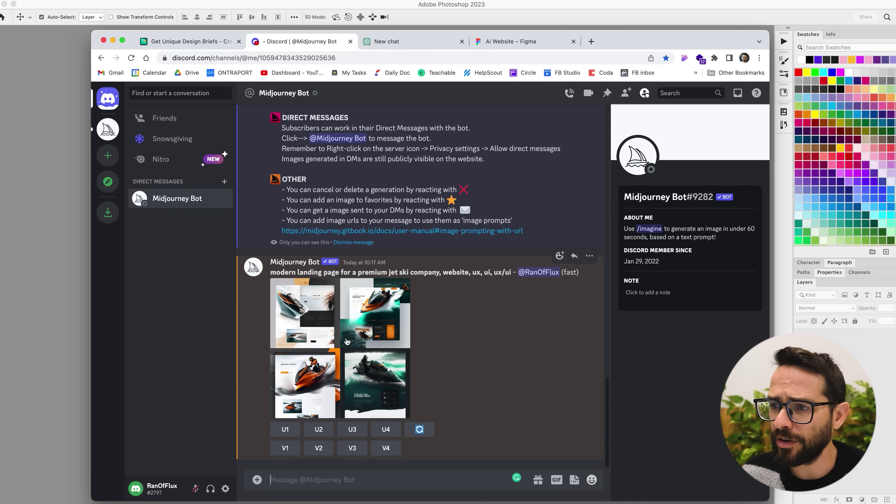
Examine the four generated premium jet ski landing page designs at enlarged size and highlight the prompt text above them.
{"action": "left_click", "coordinate": [347, 356]}
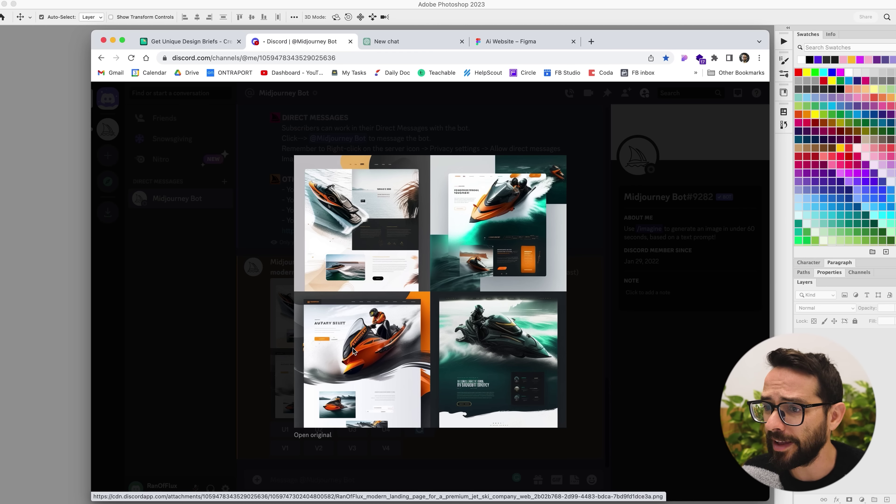
{"action": "left_click", "coordinate": [256, 344]}
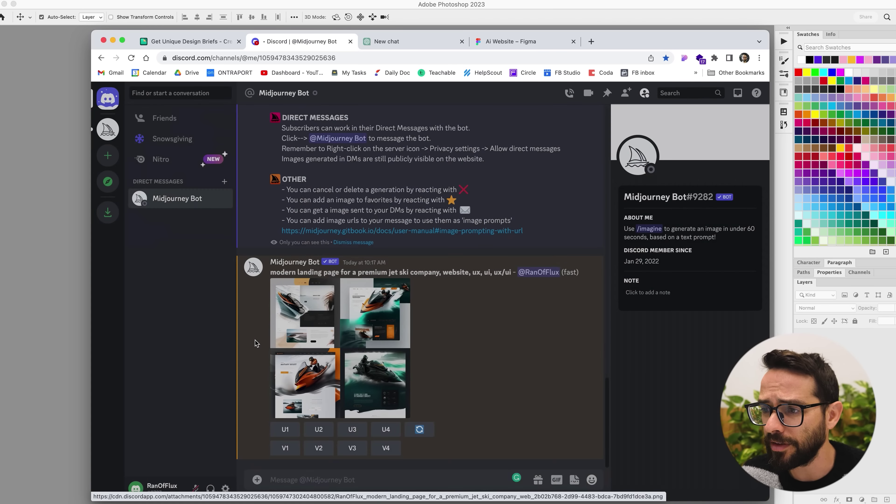
{"action": "left_click", "coordinate": [328, 341]}
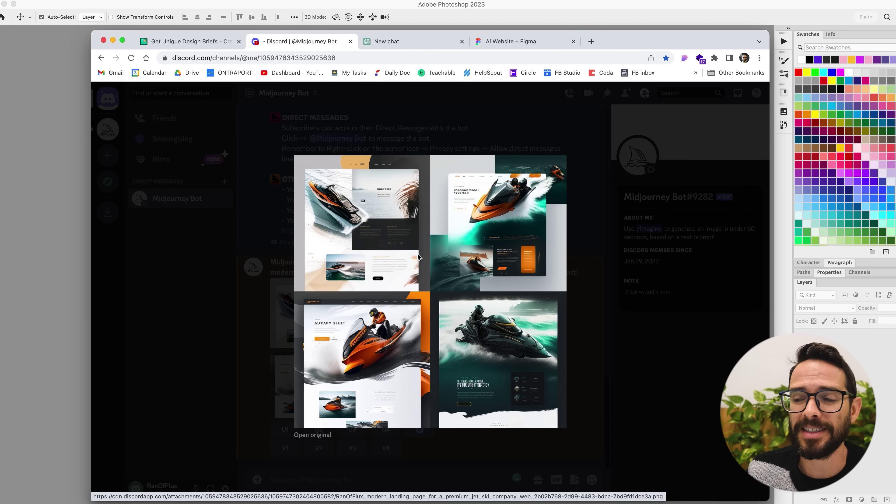
{"action": "left_click", "coordinate": [256, 349]}
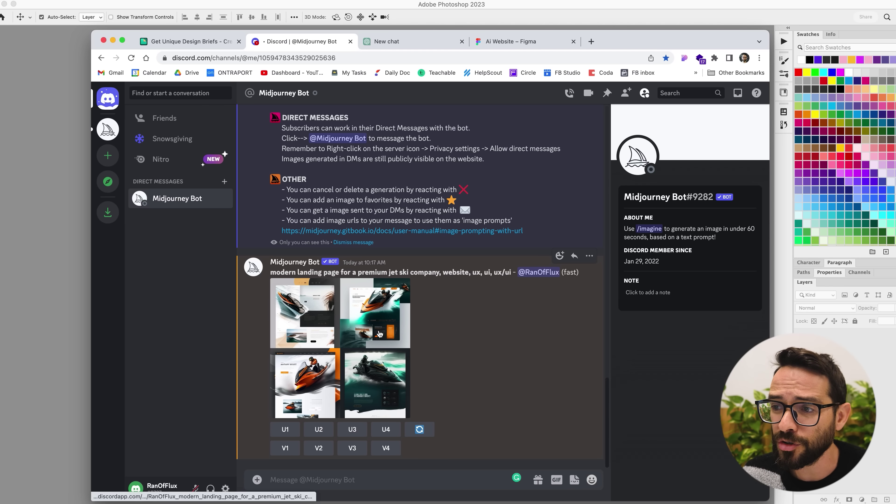
{"action": "left_click", "coordinate": [366, 333]}
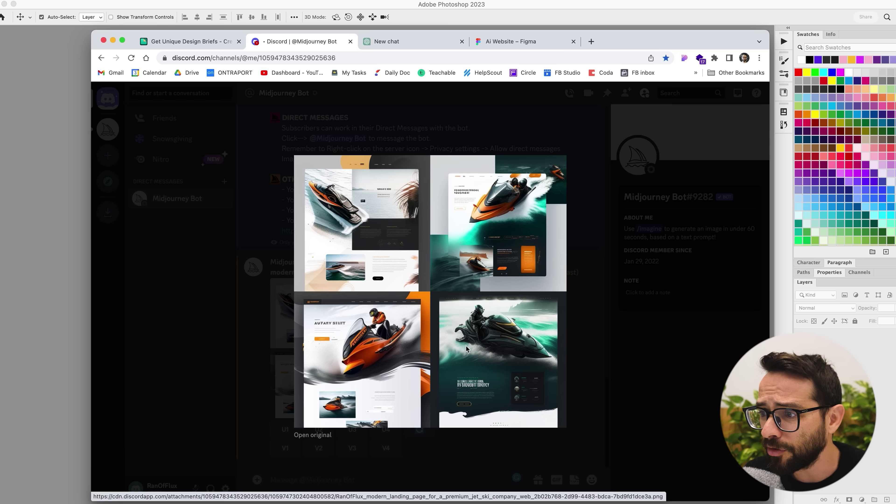
{"action": "left_click", "coordinate": [253, 334]}
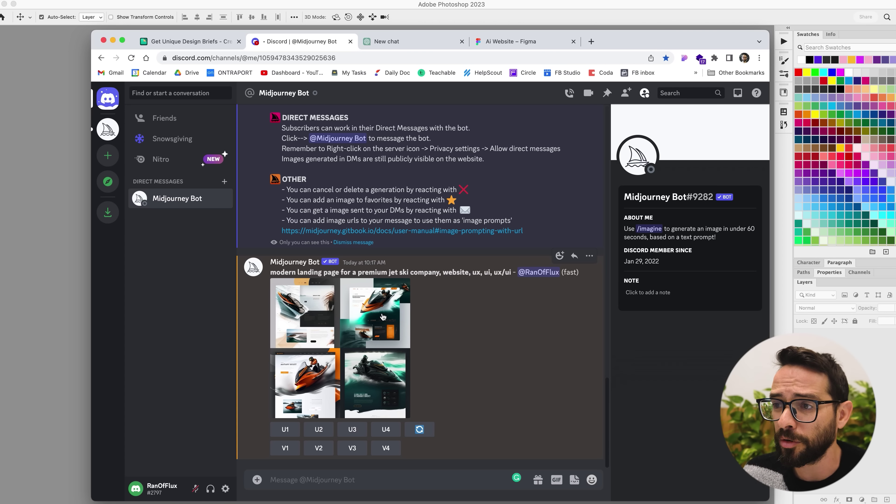
{"action": "left_click_drag", "start_coordinate": [270, 273], "coordinate": [513, 272]}
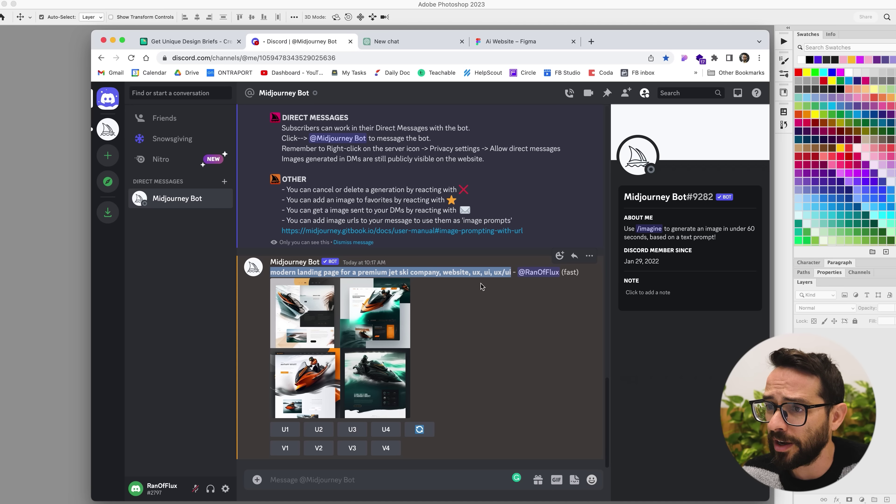
{"action": "left_click", "coordinate": [317, 479]}
Review the further jet ski landing page generations, enlarging the "blue, e-commerce" and "blue, man, photography" image grids.
{"action": "scroll", "coordinate": [372, 212], "scroll_direction": "down", "scroll_amount": 10}
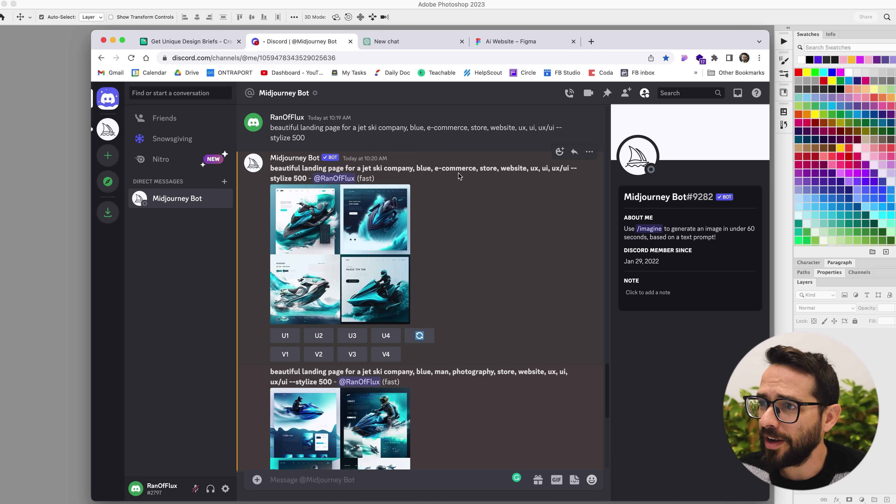
{"action": "scroll", "coordinate": [508, 247], "scroll_direction": "down", "scroll_amount": 3}
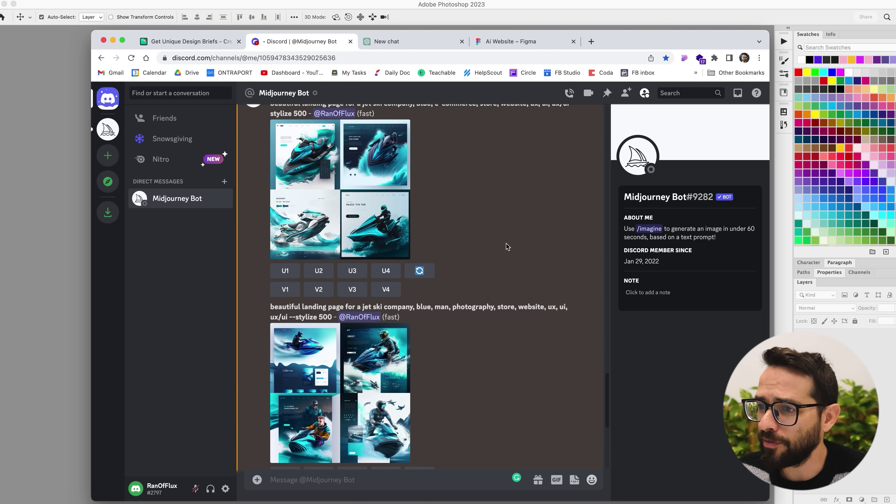
{"action": "scroll", "coordinate": [471, 213], "scroll_direction": "up", "scroll_amount": 3}
{"action": "left_click", "coordinate": [363, 229]}
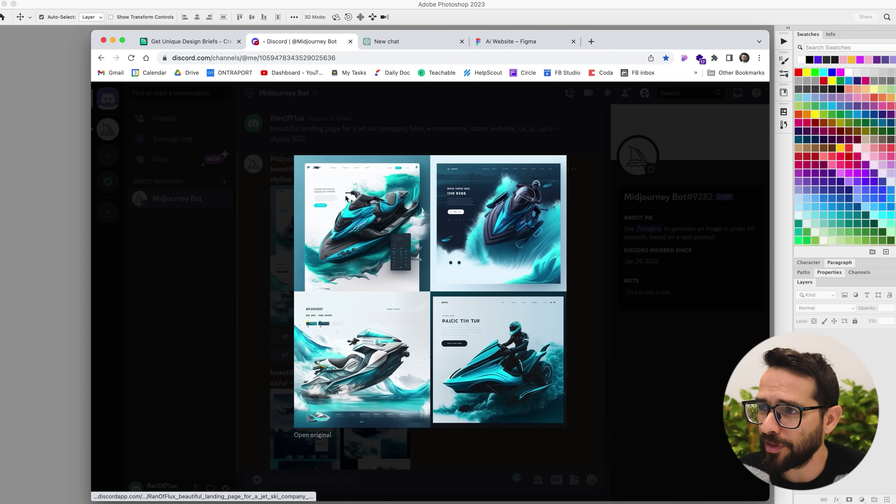
{"action": "left_click", "coordinate": [586, 320]}
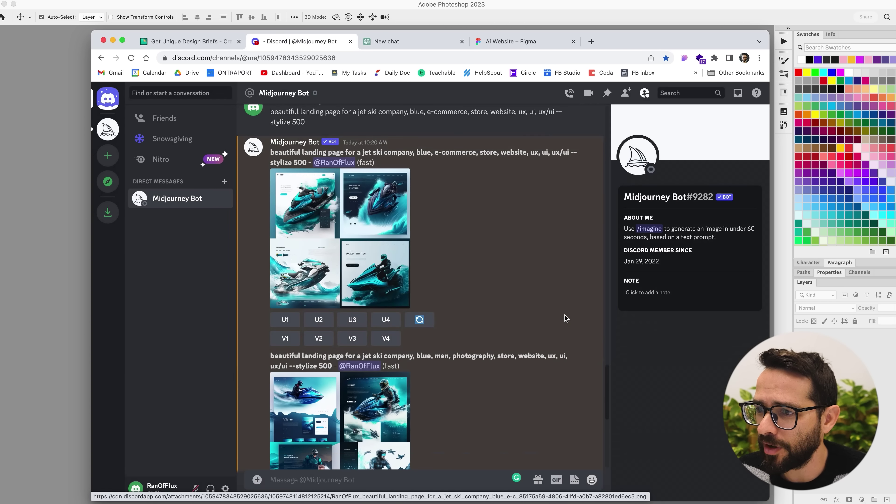
{"action": "scroll", "coordinate": [564, 316], "scroll_direction": "down", "scroll_amount": 5}
{"action": "left_click", "coordinate": [347, 283]}
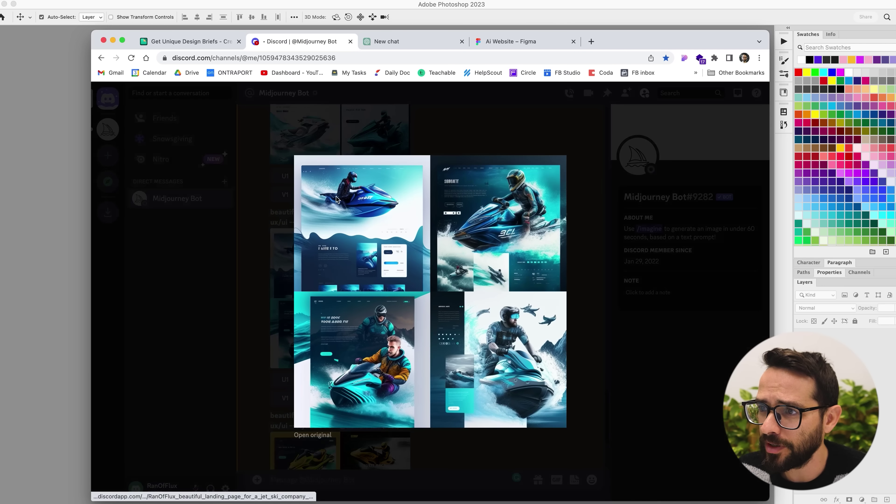
{"action": "left_click", "coordinate": [255, 313]}
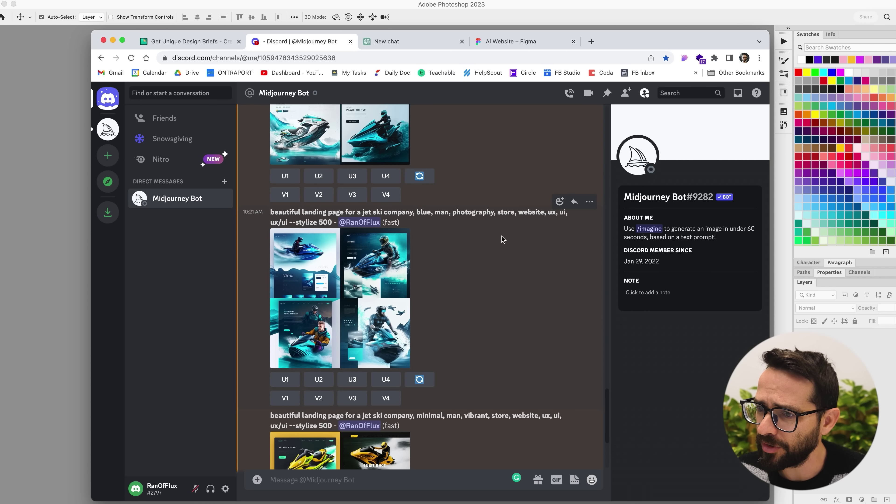
{"action": "scroll", "coordinate": [502, 238], "scroll_direction": "down", "scroll_amount": 3}
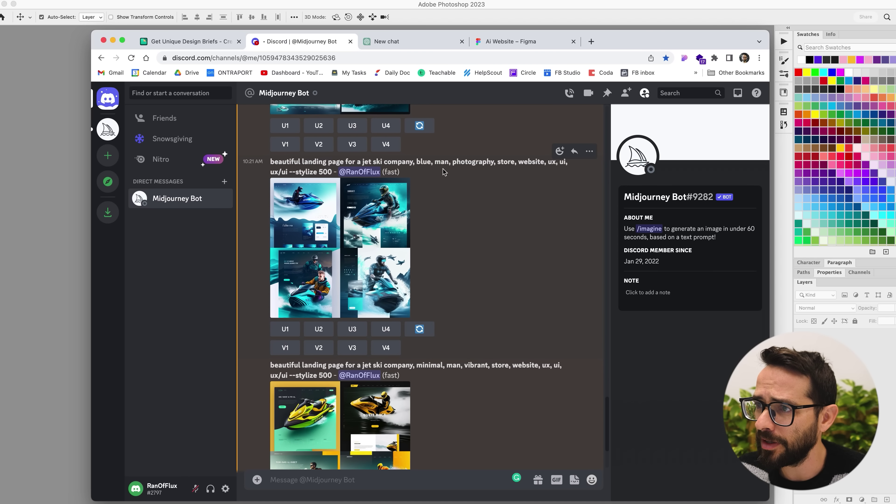
Inspect the "minimal, man, vibrant" jet ski image grid at enlarged size and upscale its second design.
{"action": "scroll", "coordinate": [456, 283], "scroll_direction": "down", "scroll_amount": 6}
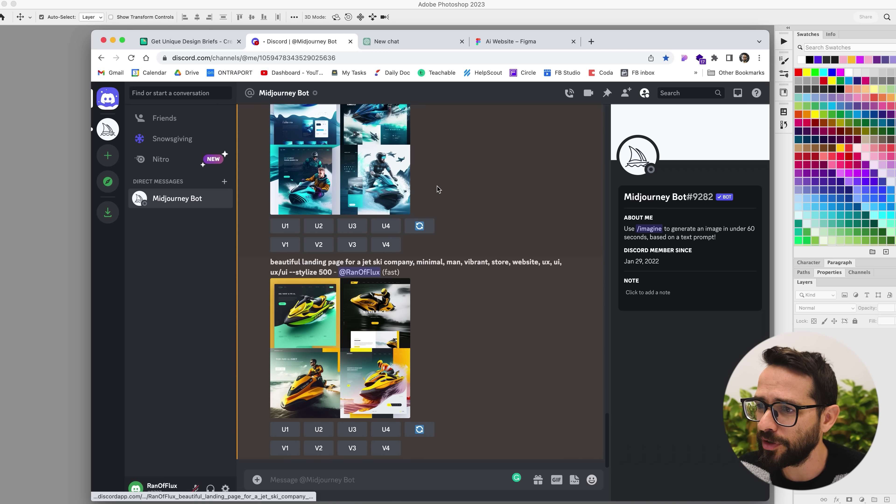
{"action": "left_click", "coordinate": [377, 313]}
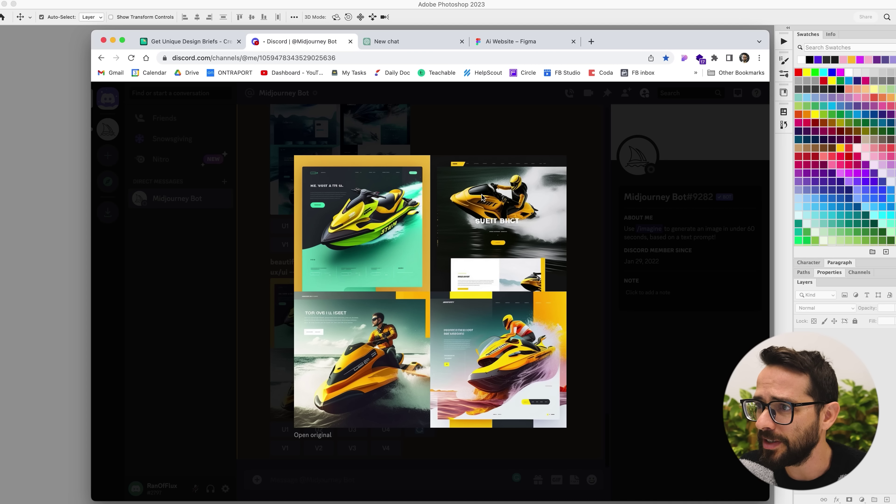
{"action": "left_click", "coordinate": [483, 124]}
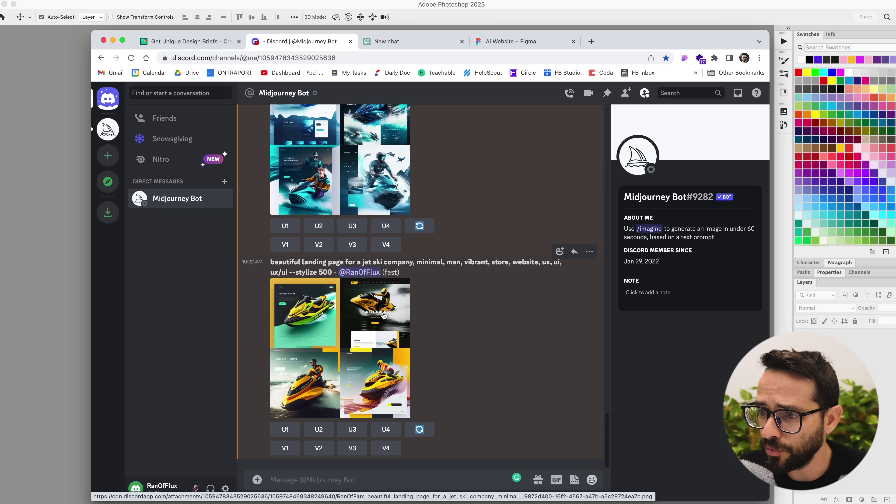
{"action": "left_click", "coordinate": [319, 429]}
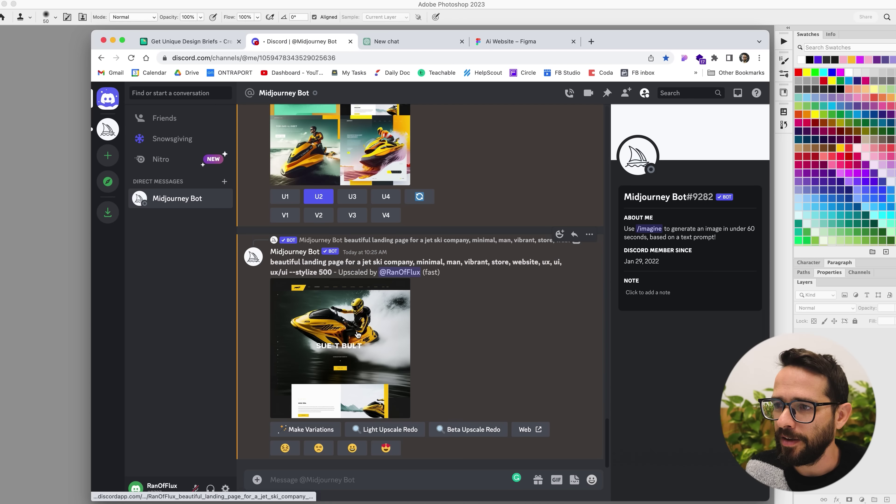
Copy the enlarged upscaled jet ski design and paste it into the Ai Website Figma file beside the Desktop - 1 frame.
{"action": "left_click", "coordinate": [358, 334]}
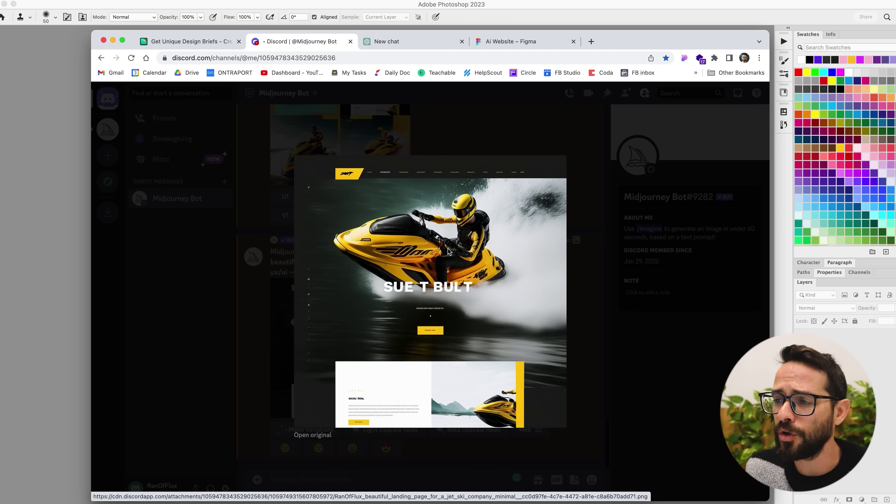
{"action": "right_click", "coordinate": [451, 240]}
{"action": "left_click", "coordinate": [469, 267]}
{"action": "left_click", "coordinate": [488, 43]}
{"action": "key", "text": "super+v"}
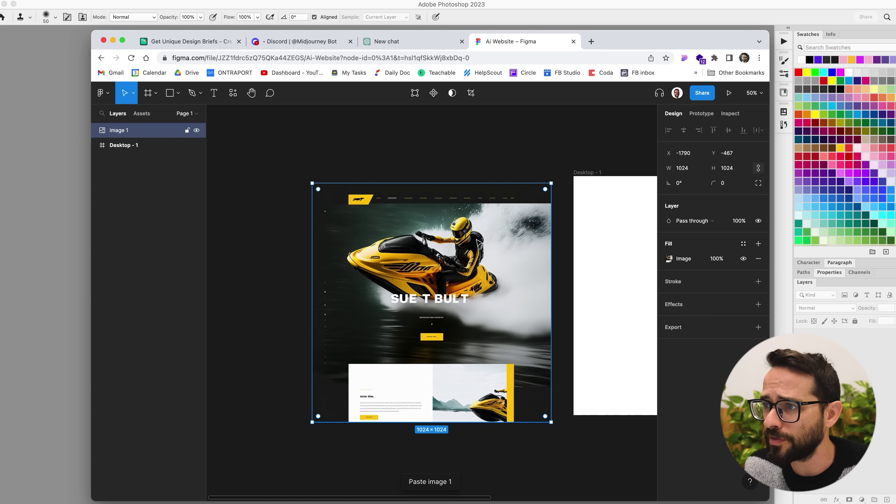
{"action": "left_click", "coordinate": [437, 140]}
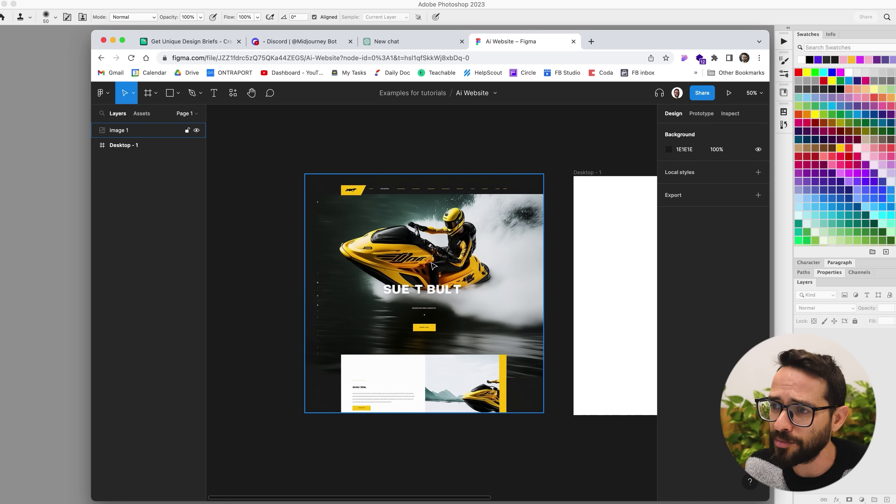
Switch to Photoshop, create a new document, paste the copied jet ski design into it and show it in full-screen mode at 200%.
{"action": "key", "text": "super+Tab"}
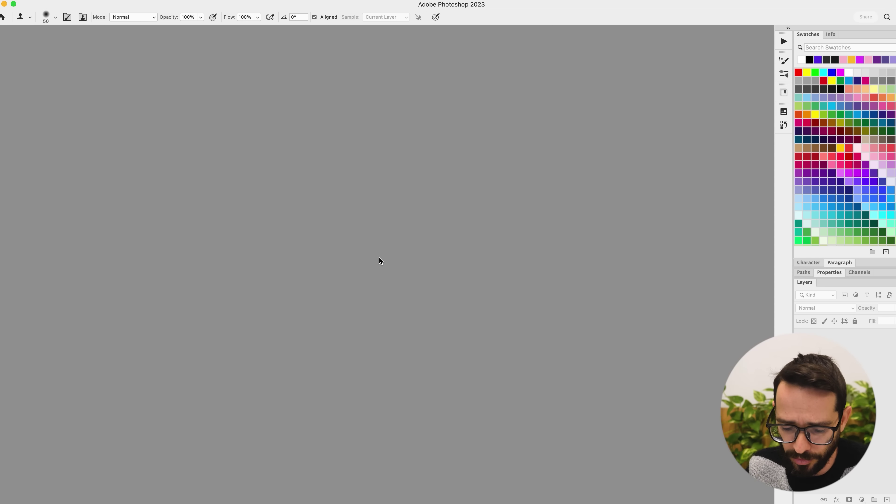
{"action": "key", "text": "super+n"}
{"action": "key", "text": "Return"}
{"action": "left_click_drag", "start_coordinate": [238, 288], "coordinate": [589, 448]}
{"action": "key", "text": "super+v"}
{"action": "key", "text": "super+equal"}
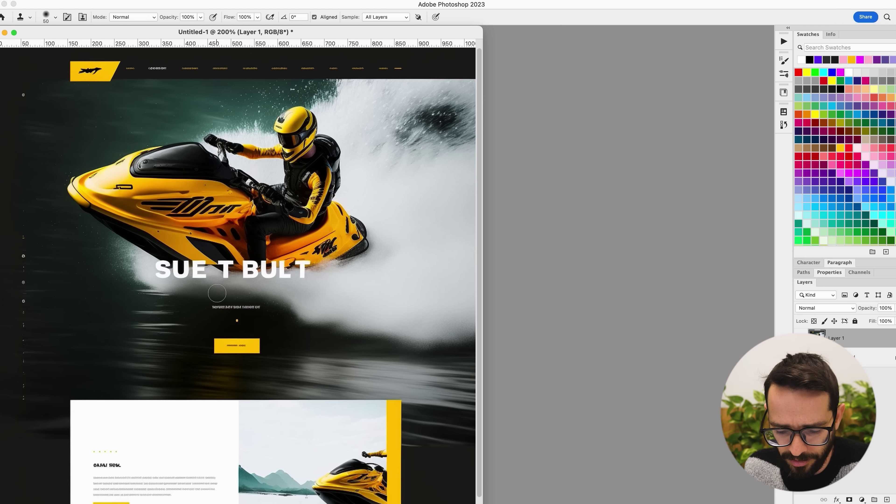
{"action": "key", "text": "f"}
Remove the "SUE T BULT" headline and the yellow hero button from the jet ski image with Content-Aware Fill.
{"action": "key", "text": "m"}
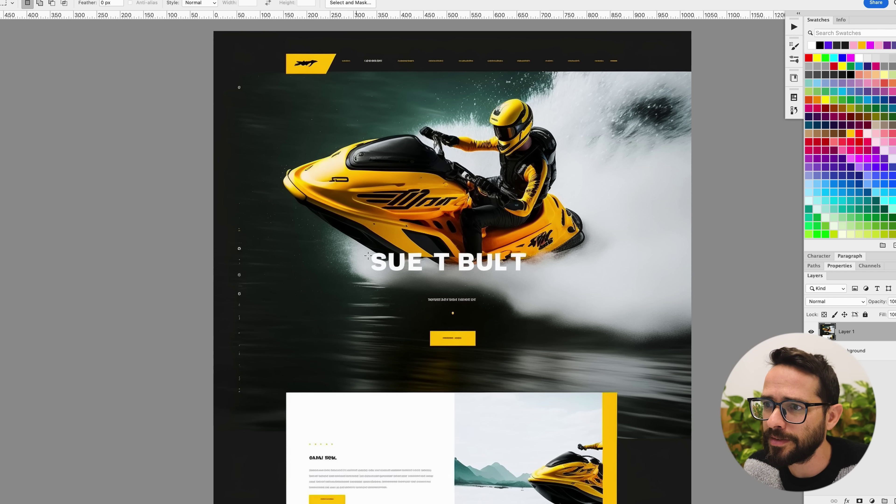
{"action": "left_click_drag", "start_coordinate": [368, 252], "coordinate": [530, 272]}
{"action": "left_click", "coordinate": [58, 0]}
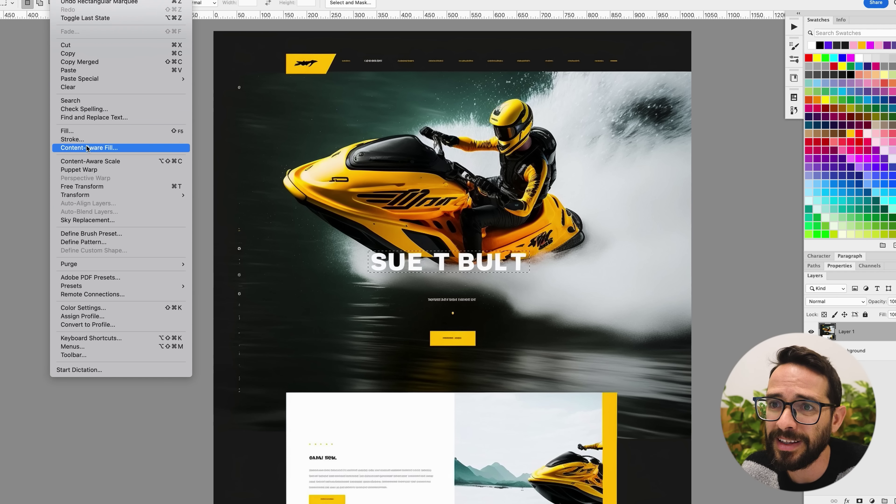
{"action": "left_click", "coordinate": [106, 148]}
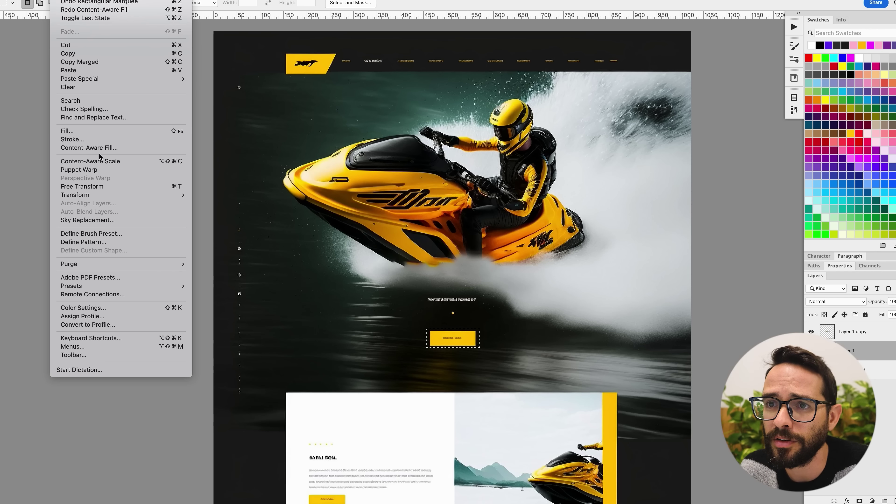
{"action": "left_click", "coordinate": [101, 148]}
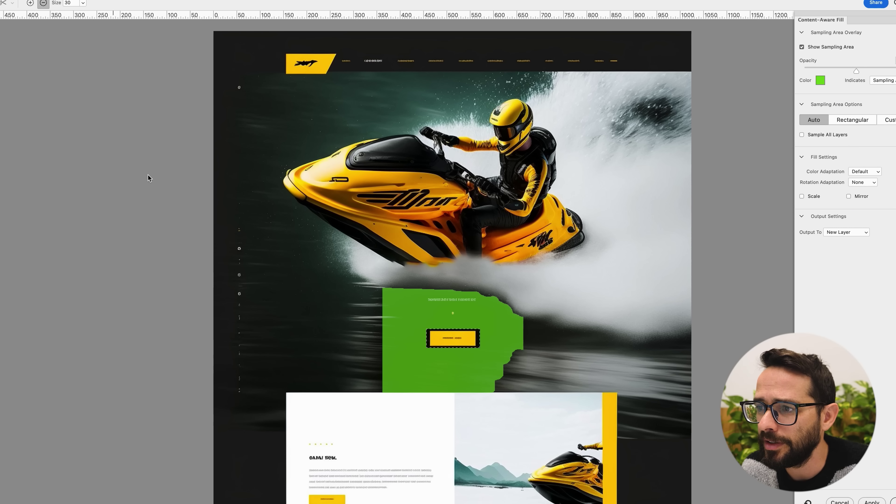
{"action": "key", "text": "Return"}
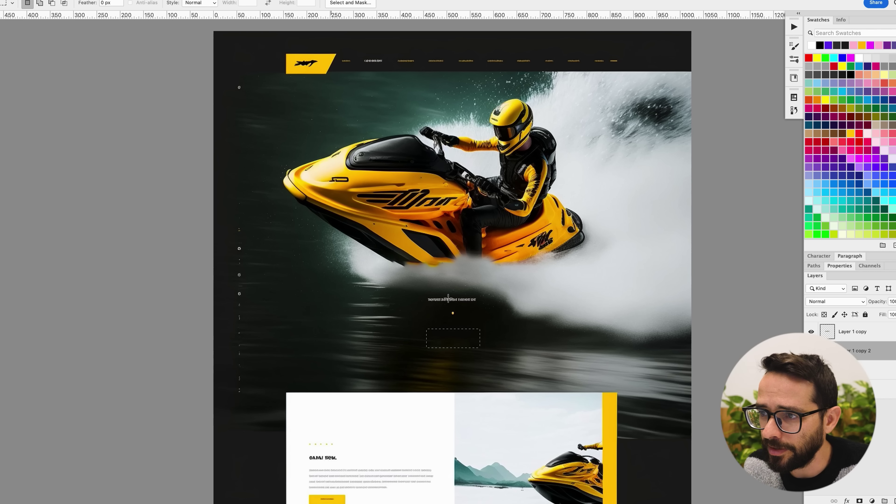
Remove the small tagline and the dot beneath it from the hero image with Content-Aware Fill.
{"action": "left_click_drag", "start_coordinate": [421, 297], "coordinate": [477, 312]}
{"action": "left_click", "coordinate": [426, 249]}
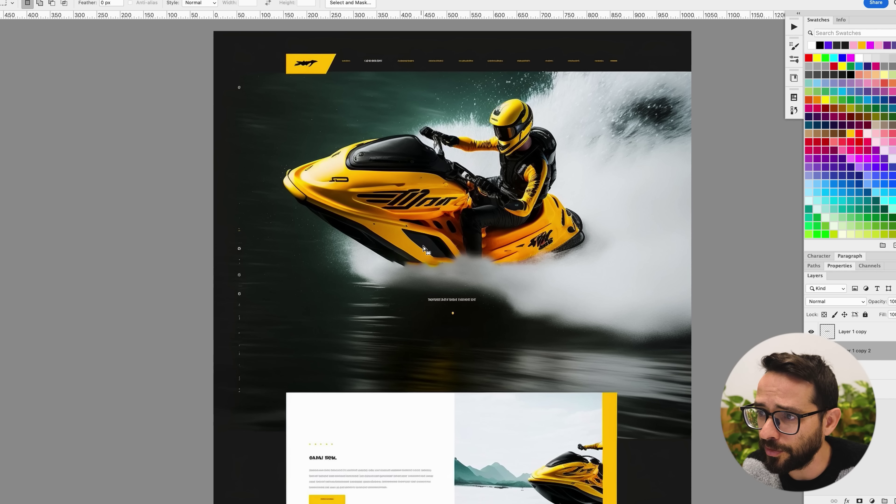
{"action": "left_click", "coordinate": [50, 0]}
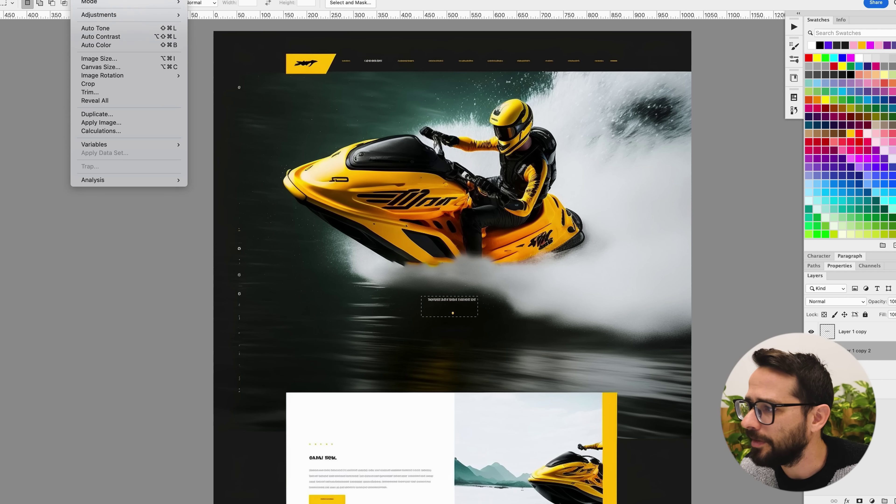
{"action": "key", "text": "Escape"}
{"action": "left_click", "coordinate": [49, 0]}
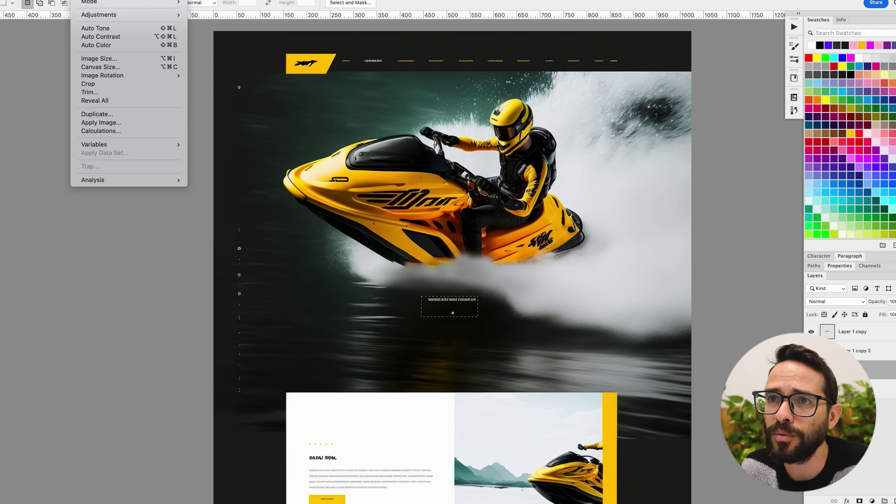
{"action": "left_click", "coordinate": [91, 147]}
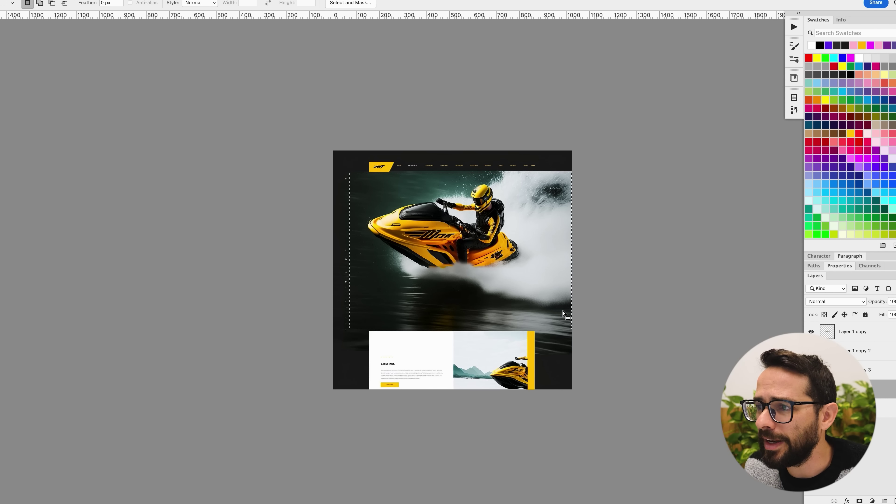
Select the cleaned hero photo area between the navigation bar and the white content block and copy it merged from all layers.
{"action": "left_click", "coordinate": [350, 176]}
{"action": "left_click_drag", "start_coordinate": [351, 176], "coordinate": [594, 329]}
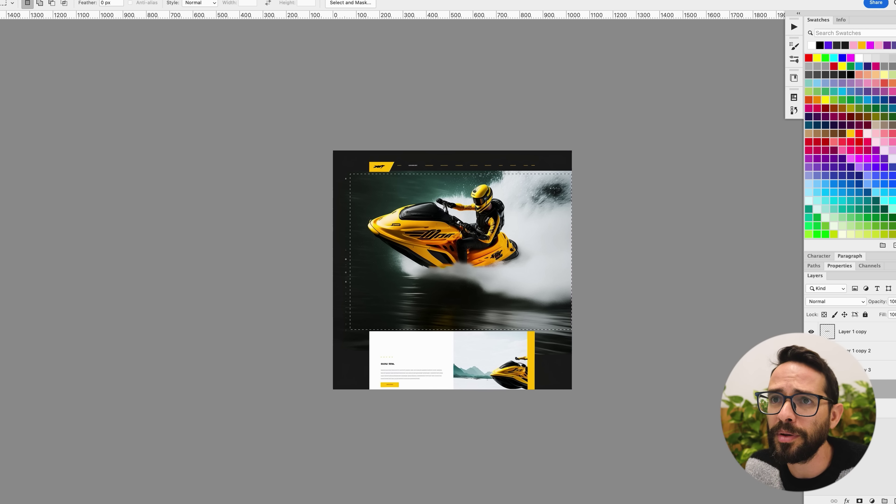
{"action": "left_click", "coordinate": [65, 1]}
{"action": "mouse_move", "coordinate": [104, 77]}
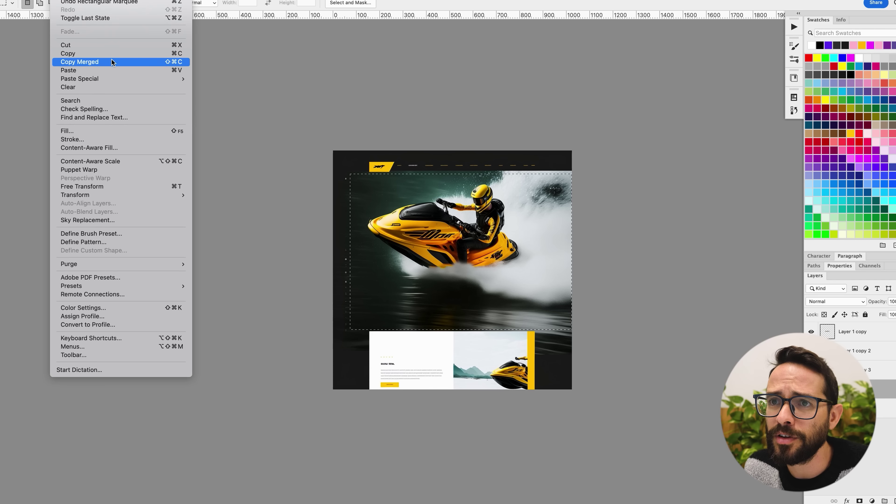
{"action": "left_click", "coordinate": [111, 62]}
{"action": "key", "text": "super+Tab"}
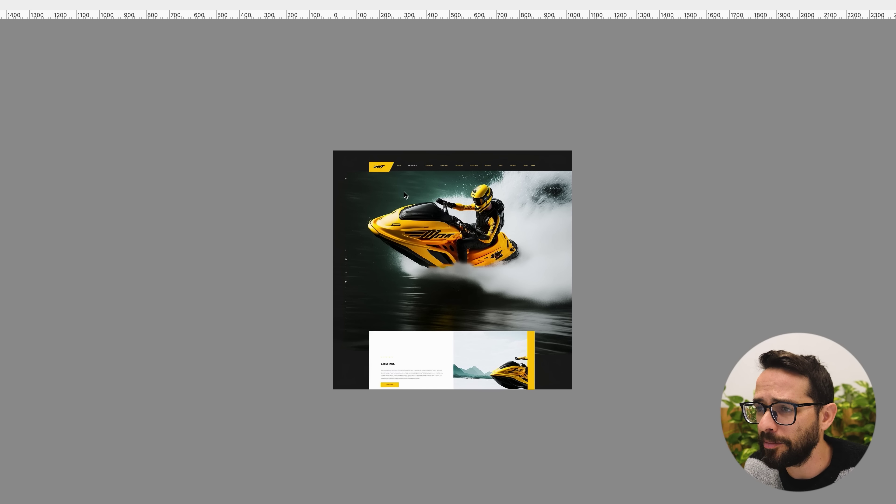
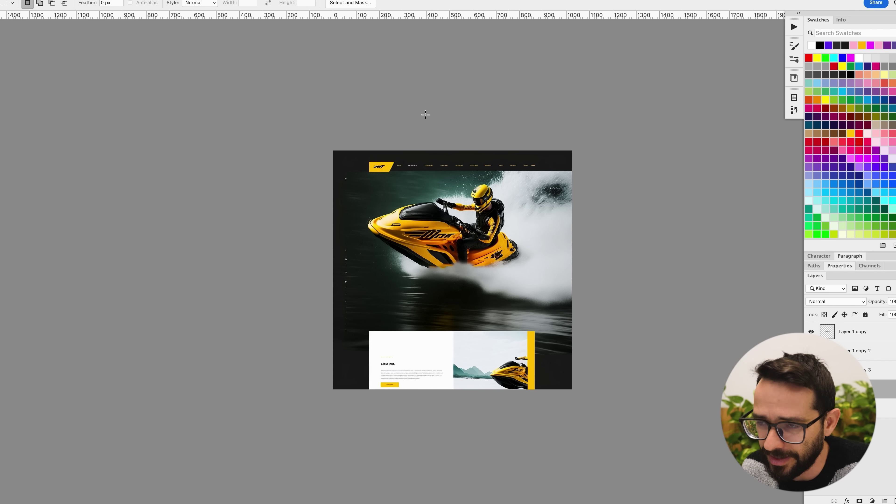
{"action": "left_click", "coordinate": [76, 1]}
{"action": "left_click", "coordinate": [112, 58]}
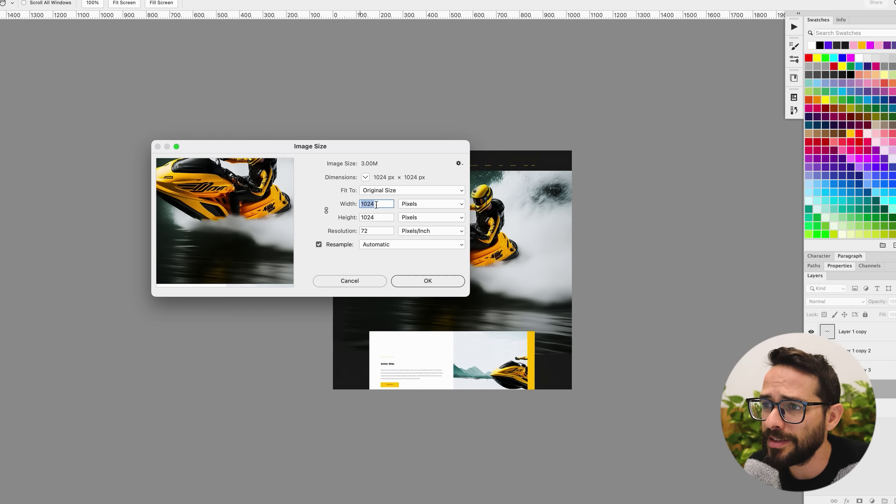
{"action": "left_click", "coordinate": [361, 284]}
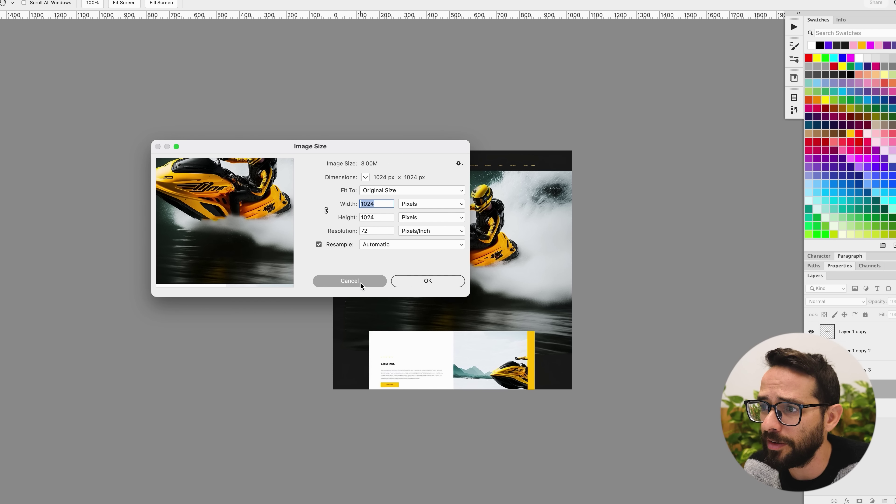
Try to enlarge the current layer with the Super Zoom neural filter, with image detail enhancement on.
{"action": "left_click", "coordinate": [106, 1]}
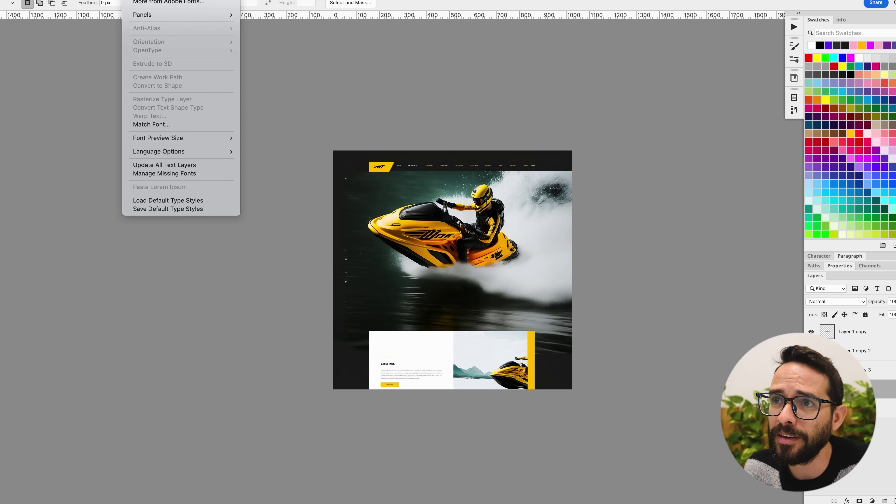
{"action": "mouse_move", "coordinate": [183, 0]}
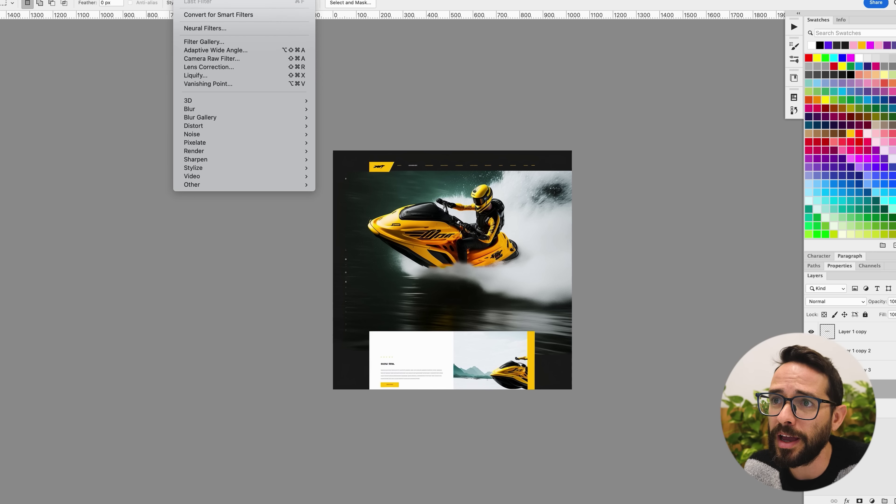
{"action": "left_click", "coordinate": [206, 28]}
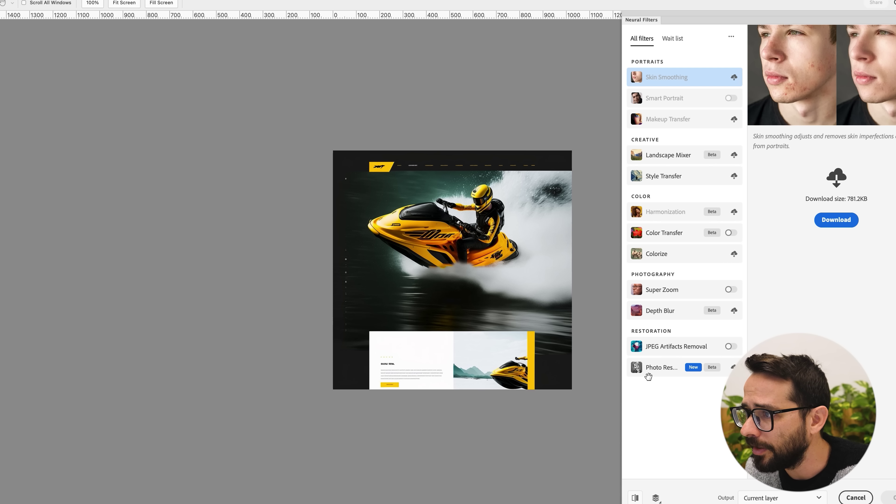
{"action": "left_click", "coordinate": [664, 373]}
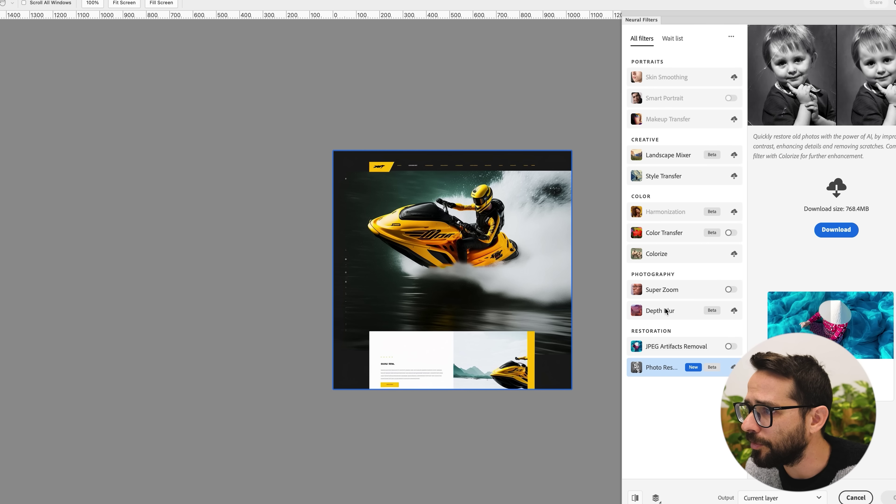
{"action": "left_click", "coordinate": [739, 291]}
{"action": "left_click", "coordinate": [730, 289]}
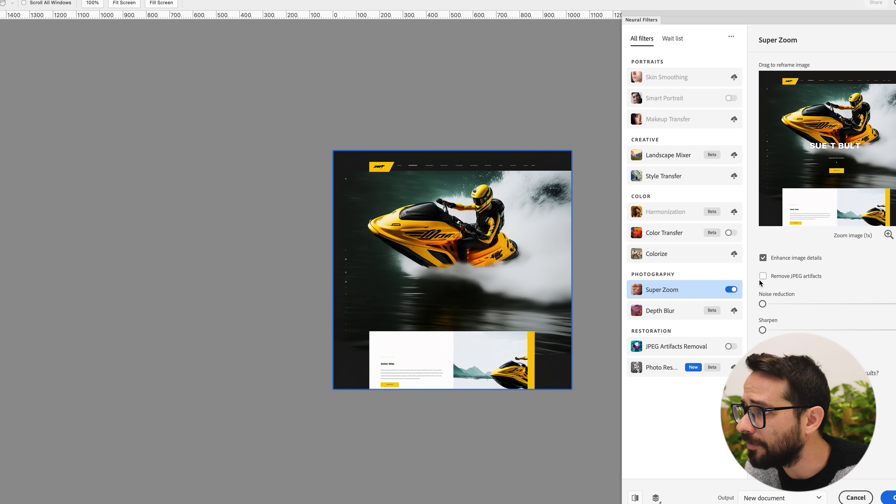
{"action": "left_click", "coordinate": [889, 235]}
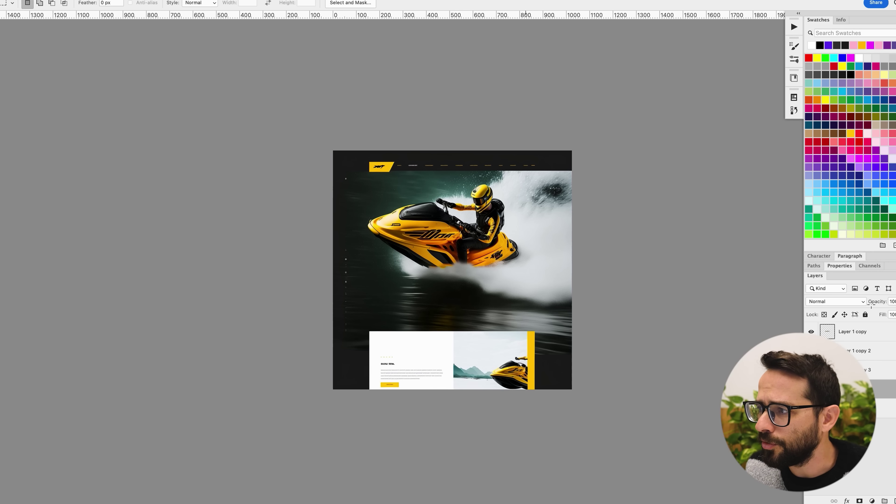
Merge all the retouched layers into a single background layer.
{"action": "left_click", "coordinate": [858, 335], "text": "shift"}
{"action": "key", "text": "alt+comma"}
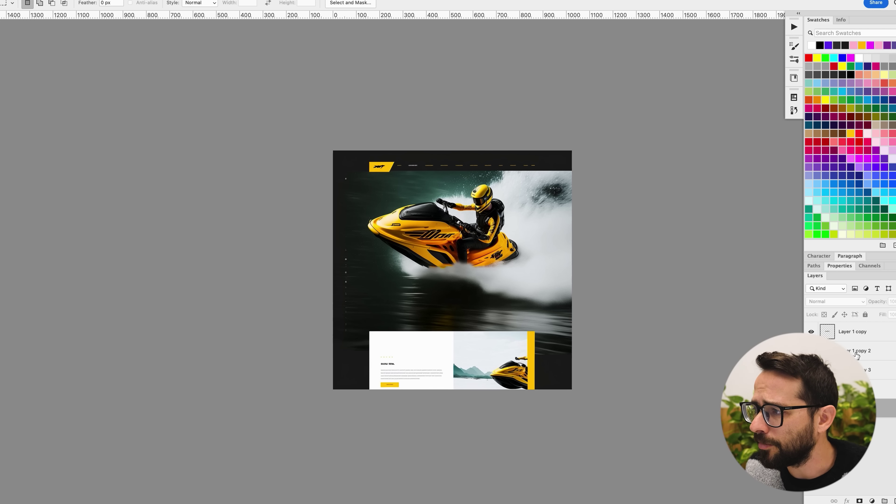
{"action": "key", "text": "super+shift+e"}
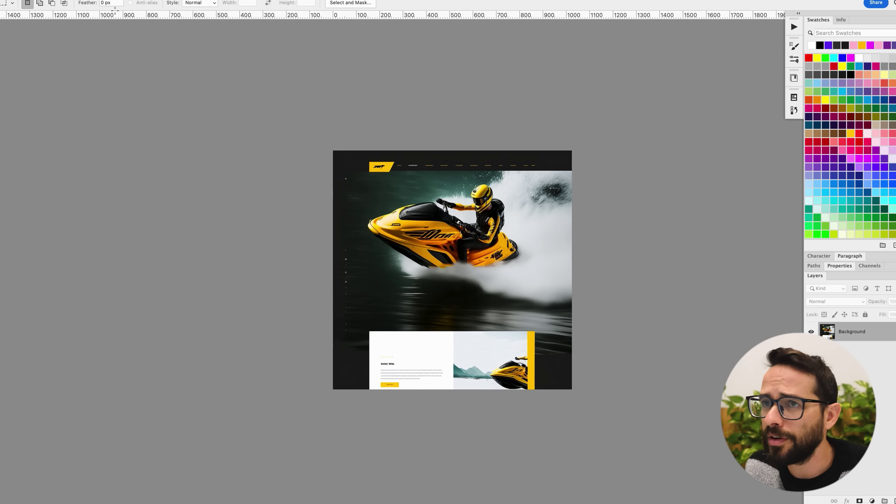
Enlarge the merged image to 2048 × 2048 px with the Super Zoom neural filter, output as a new document, and check its image size.
{"action": "left_click", "coordinate": [154, 1]}
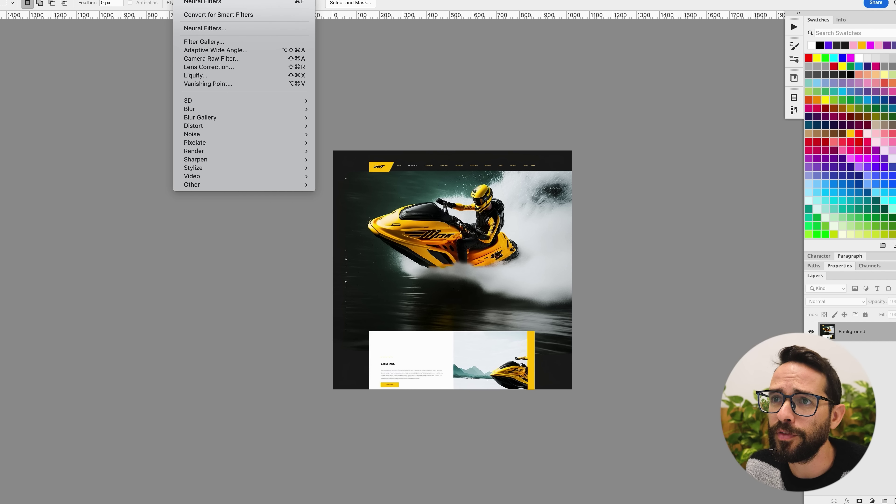
{"action": "left_click", "coordinate": [231, 29]}
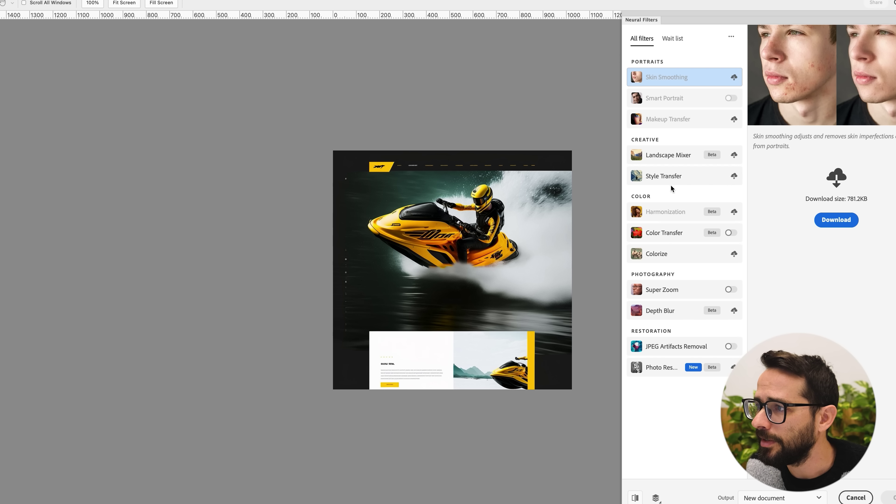
{"action": "left_click", "coordinate": [665, 292]}
{"action": "left_click", "coordinate": [730, 289]}
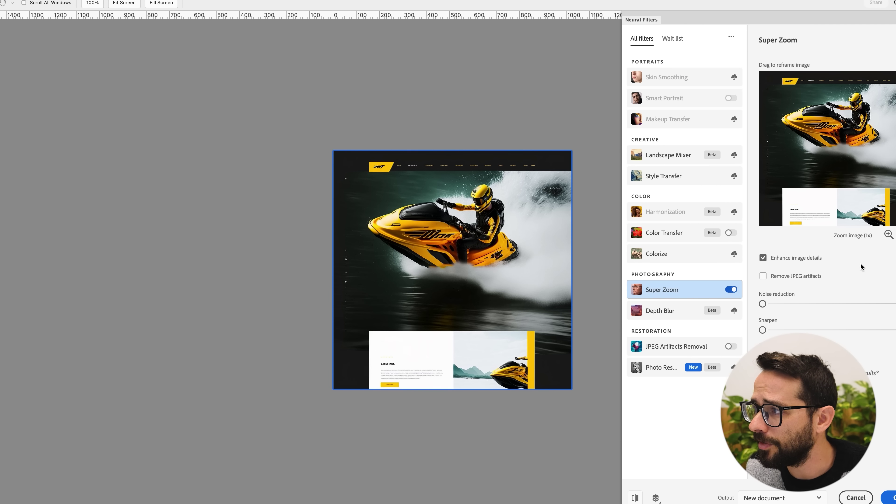
{"action": "left_click", "coordinate": [889, 235]}
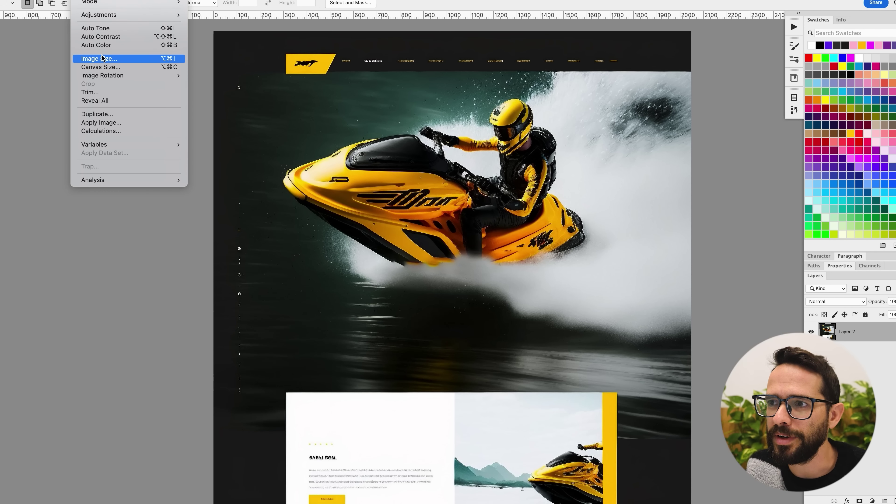
{"action": "left_click", "coordinate": [166, 59]}
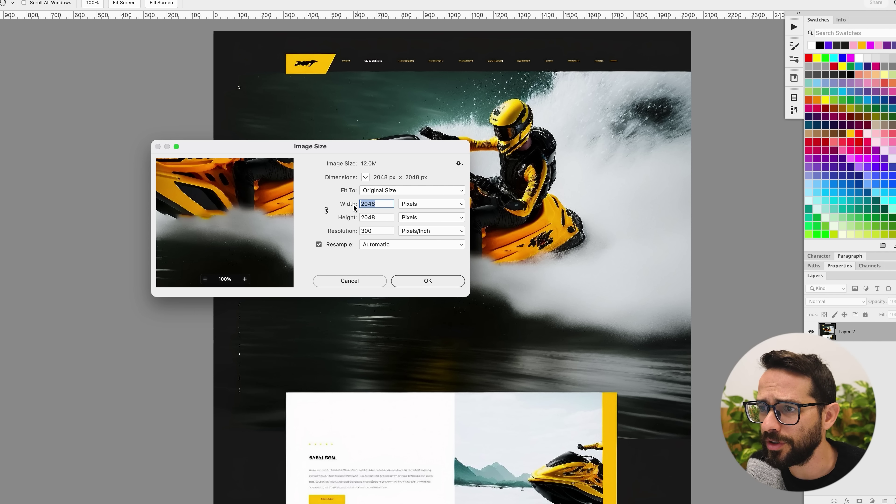
{"action": "left_click", "coordinate": [370, 283]}
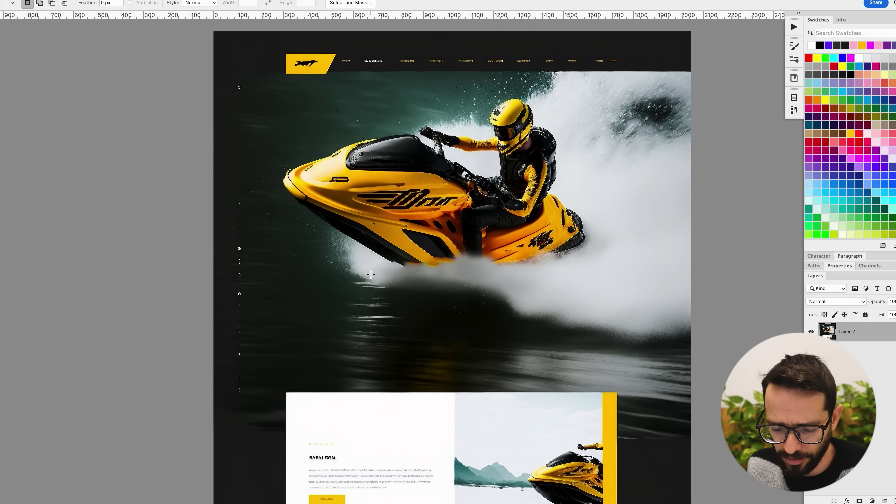
Copy the enlarged hero photo area between the navigation bar and the white content block, and paste it into the Desktop - 1 frame in Figma.
{"action": "left_click_drag", "start_coordinate": [696, 73], "coordinate": [246, 384]}
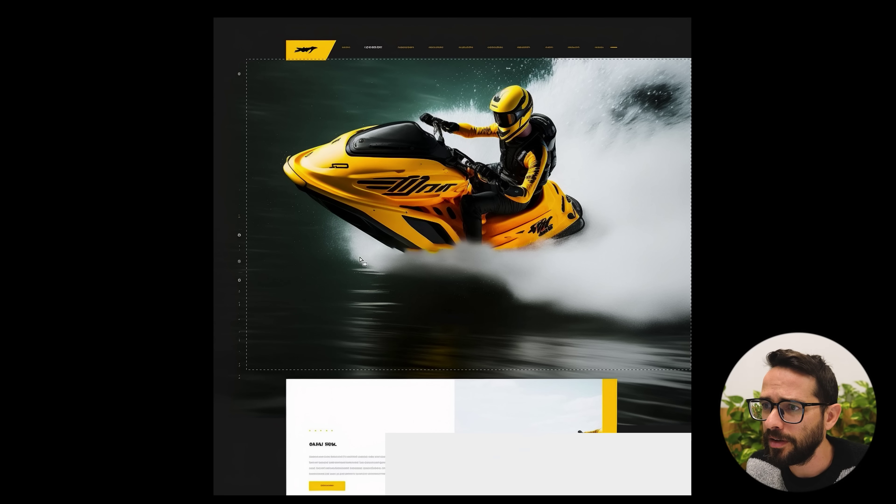
{"action": "key", "text": "super+Tab"}
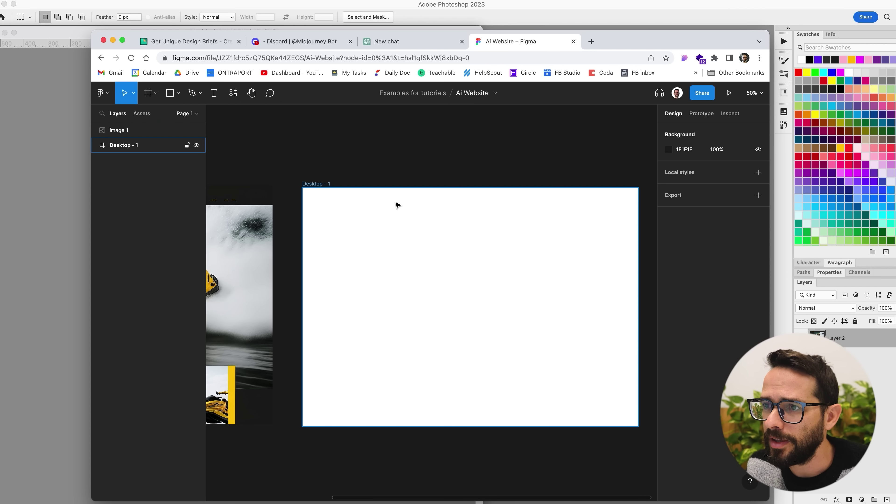
{"action": "key", "text": "super+v"}
Scale the pasted hero photo to 1440 × 1013 px and place it across the frame's full width at about Y 92.
{"action": "left_click_drag", "start_coordinate": [373, 260], "coordinate": [360, 243]}
{"action": "left_click_drag", "start_coordinate": [524, 366], "coordinate": [638, 445]}
{"action": "left_click_drag", "start_coordinate": [538, 341], "coordinate": [533, 333]}
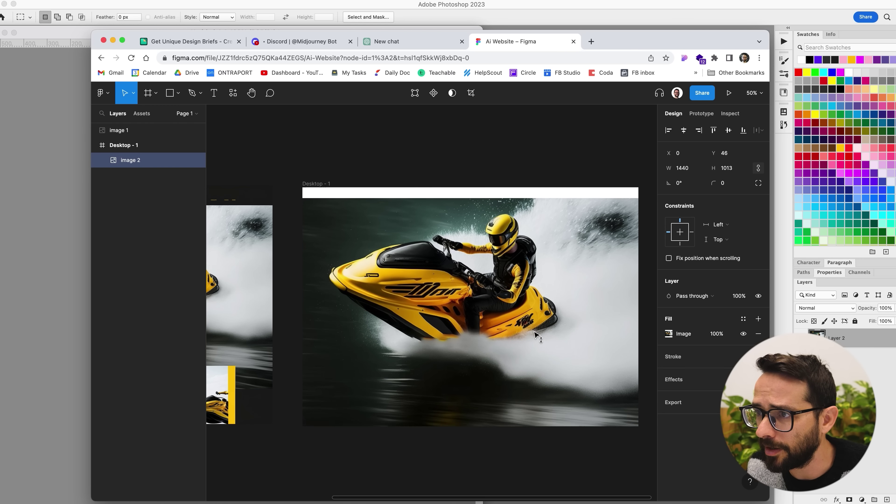
{"action": "key", "text": "Escape"}
{"action": "key", "text": "Escape"}
{"action": "left_click", "coordinate": [507, 246]}
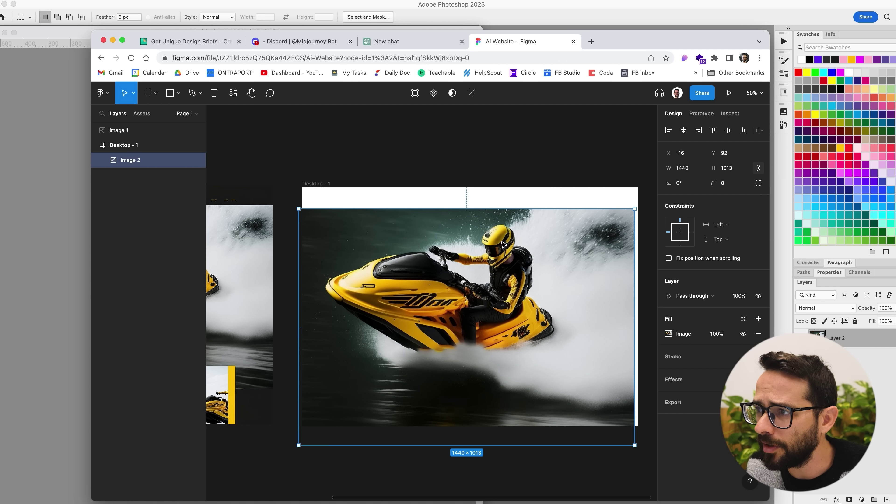
{"action": "key", "text": "Escape"}
Draw a rectangle of about 1440 × 105 px as a header bar above the hero photo and fill it with black (000000).
{"action": "left_click_drag", "start_coordinate": [275, 235], "coordinate": [425, 232]}
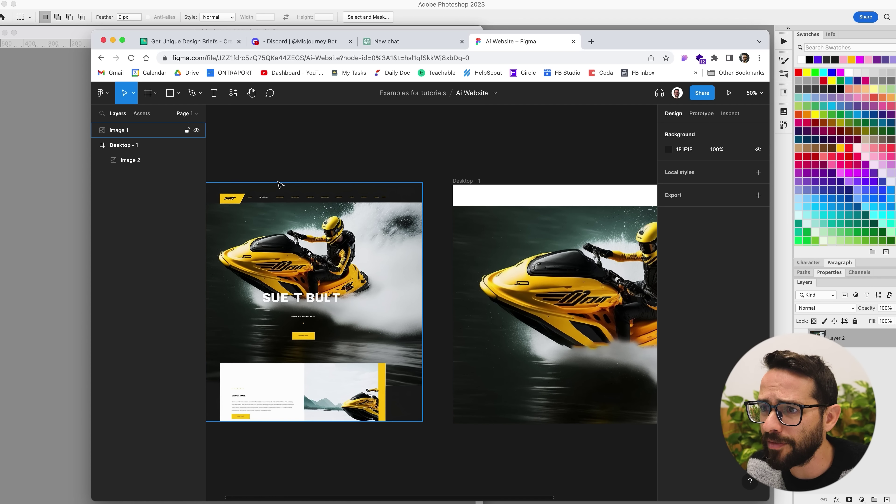
{"action": "scroll", "coordinate": [428, 174], "scroll_direction": "left", "scroll_amount": 3}
{"action": "scroll", "coordinate": [216, 184], "scroll_direction": "up", "scroll_amount": 3}
{"action": "scroll", "coordinate": [348, 176], "scroll_direction": "right", "scroll_amount": 2}
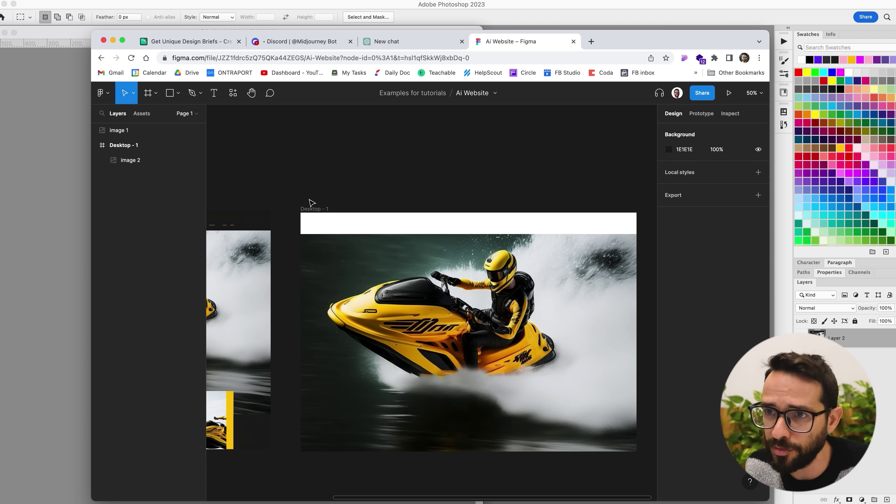
{"action": "left_click", "coordinate": [170, 93]}
{"action": "left_click_drag", "start_coordinate": [300, 212], "coordinate": [637, 235]}
{"action": "left_click", "coordinate": [669, 258]}
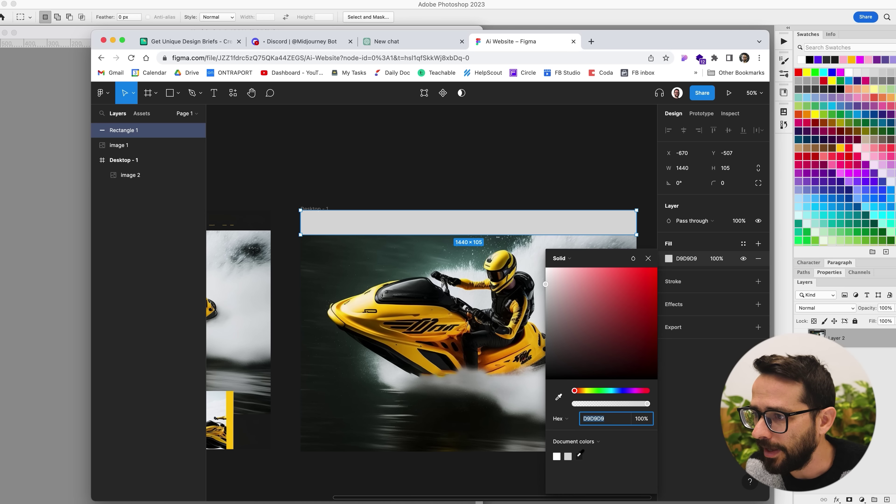
{"action": "left_click_drag", "start_coordinate": [599, 342], "coordinate": [600, 381]}
{"action": "left_click", "coordinate": [648, 258]}
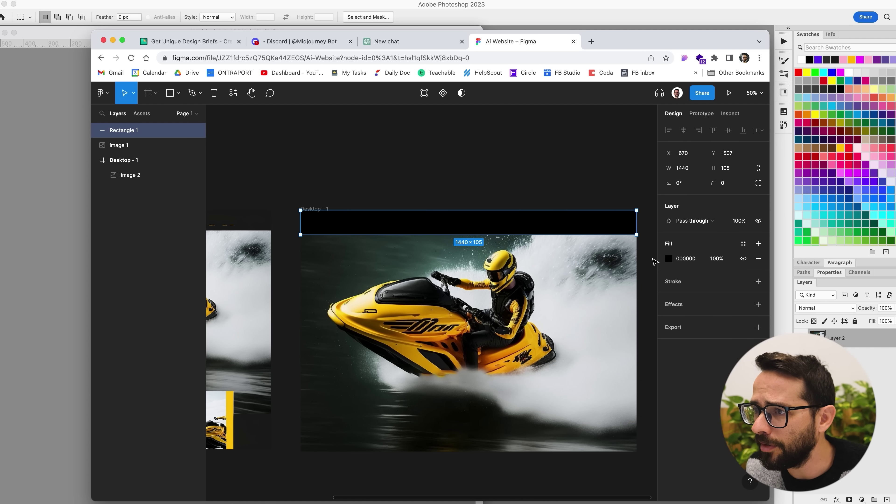
{"action": "left_click", "coordinate": [329, 197]}
Examine the concept's header logo and look up the company name in the design brief in the browser.
{"action": "scroll", "coordinate": [329, 198], "scroll_direction": "left", "scroll_amount": 6}
{"action": "left_click", "coordinate": [306, 232]}
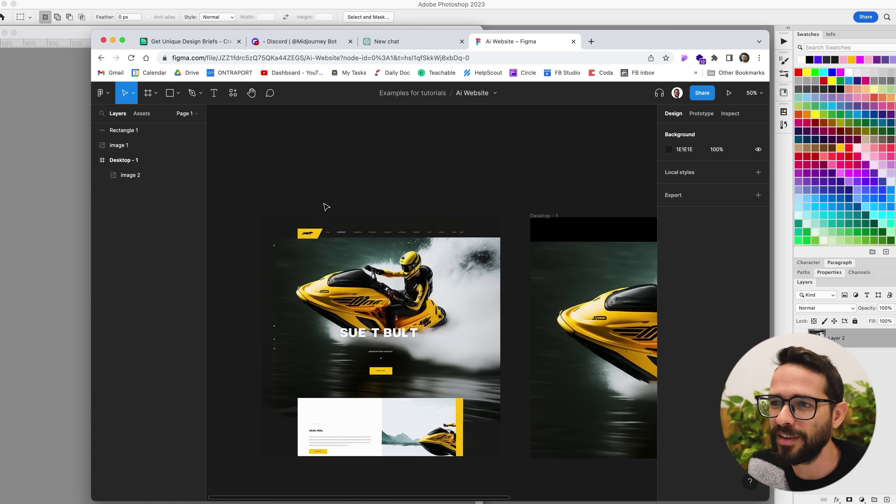
{"action": "left_click", "coordinate": [292, 44]}
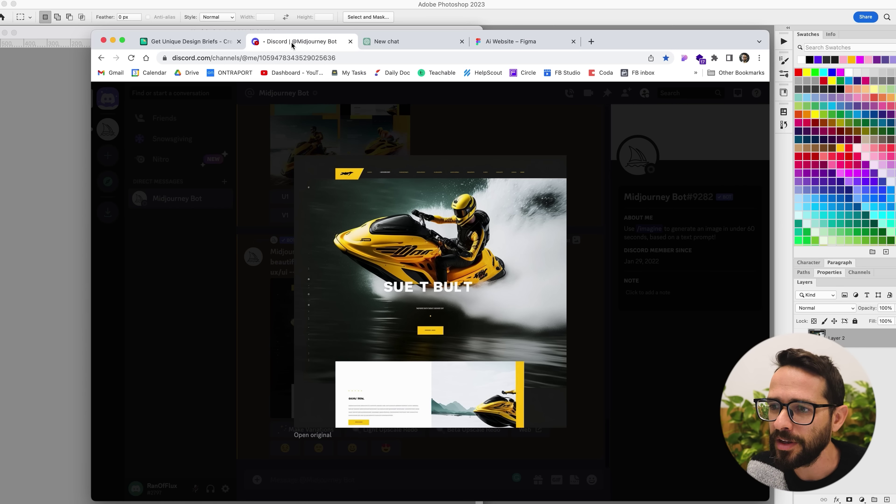
{"action": "left_click", "coordinate": [196, 45]}
{"action": "left_click_drag", "start_coordinate": [419, 165], "coordinate": [377, 166]}
Submit a Midjourney imagine request in Discord with the prompt "logo design for a jet ski company called Checkpoint, minimal, modern".
{"action": "left_click", "coordinate": [290, 48]}
{"action": "left_click", "coordinate": [313, 154]}
{"action": "type", "text": "/i"}
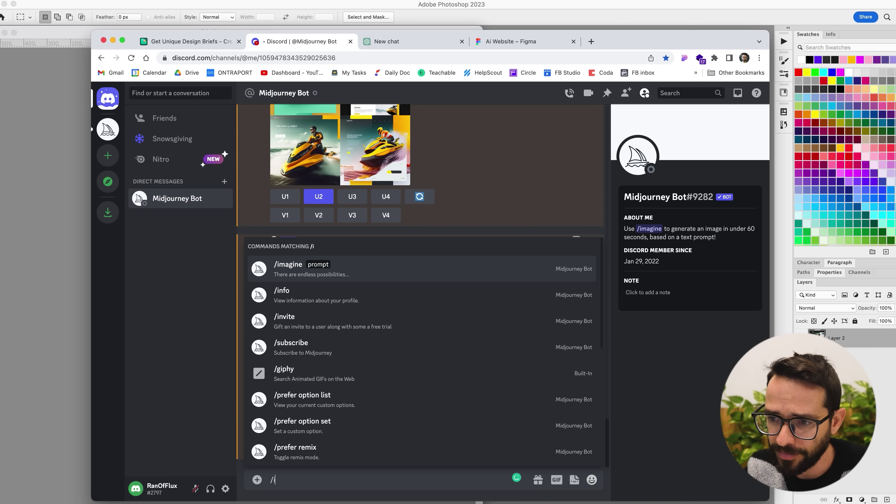
{"action": "key", "text": "Return"}
{"action": "type", "text": "logo design"}
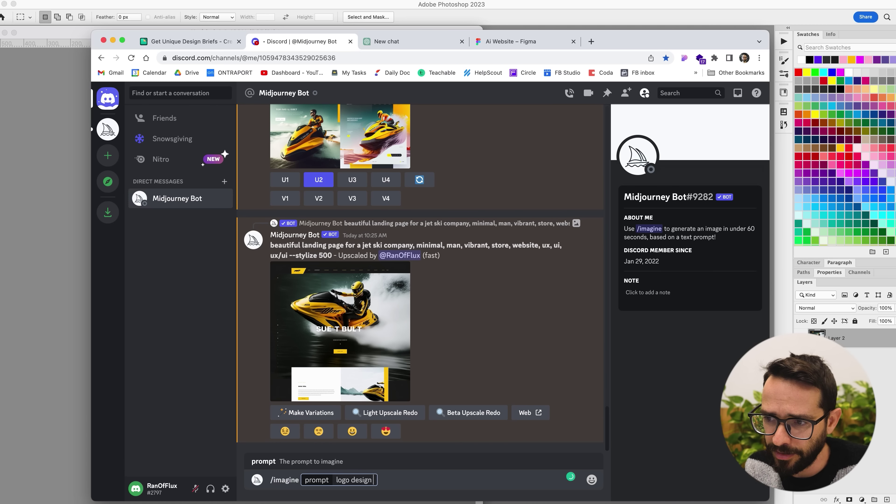
{"action": "type", "text": " for a jet sj"}
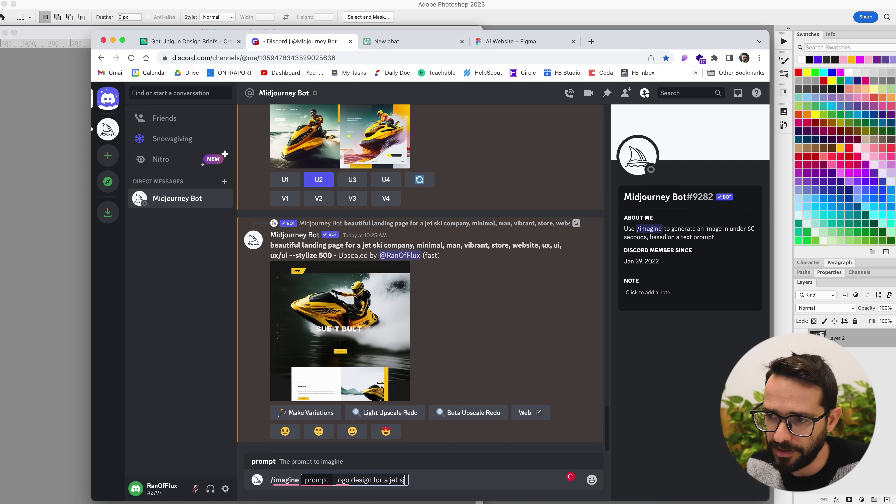
{"action": "key", "text": "BackSpace"}
{"action": "type", "text": "ki"}
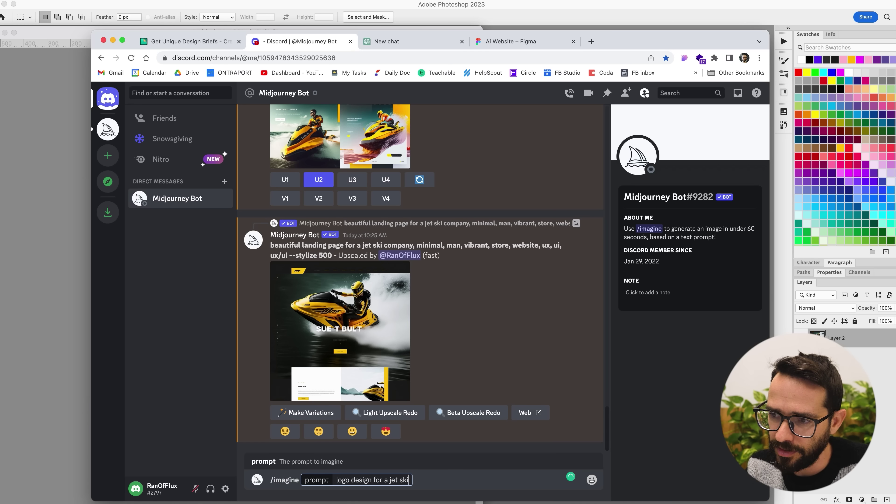
{"action": "type", "text": " company cal"}
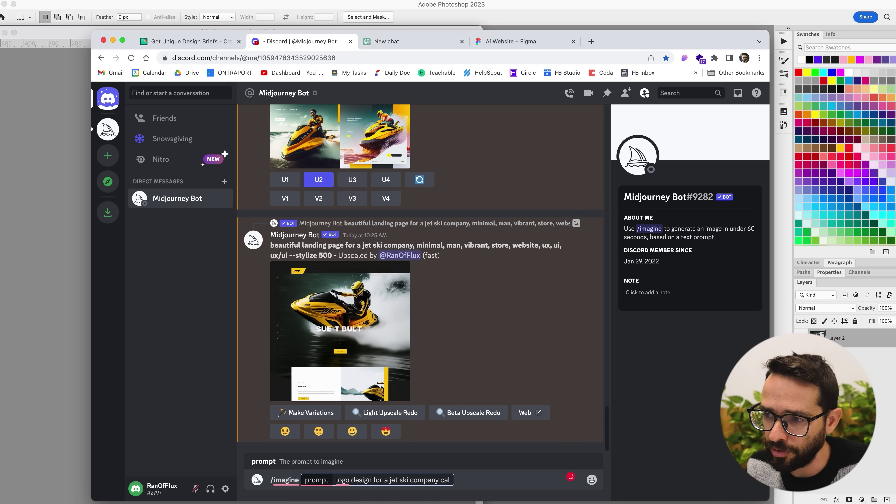
{"action": "type", "text": "led Checkpoint"}
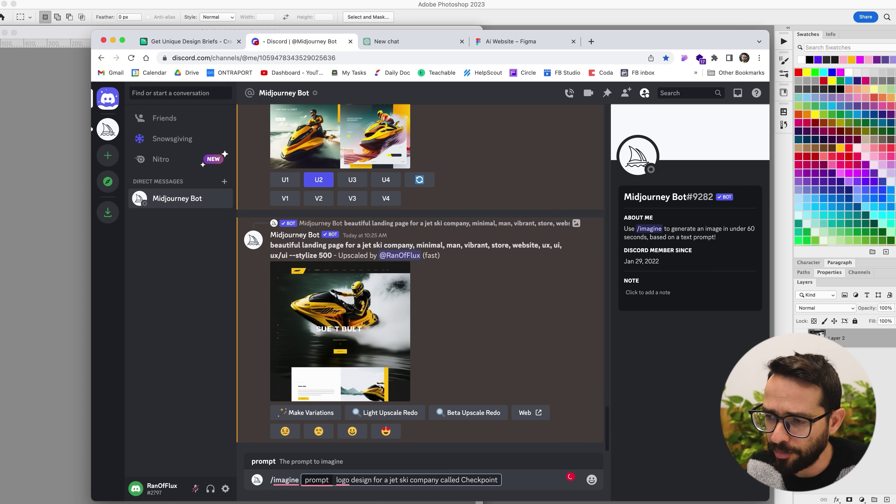
{"action": "type", "text": ", mi"}
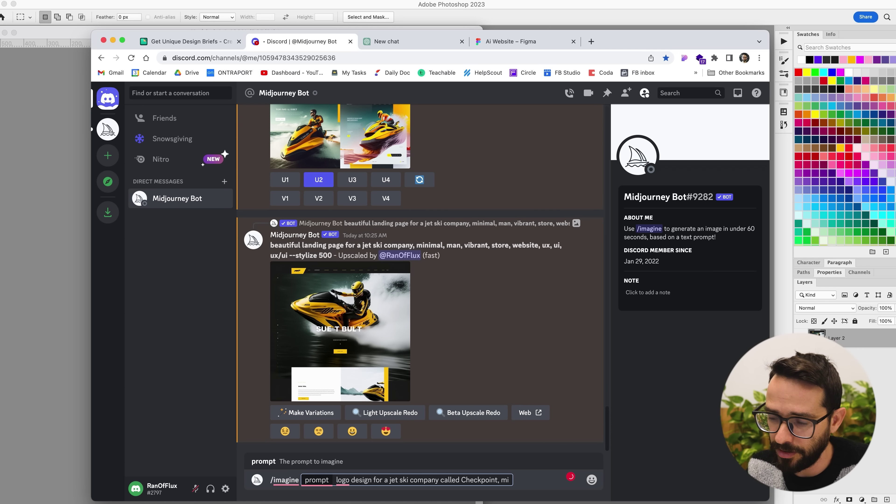
{"action": "type", "text": "nimal, modern"}
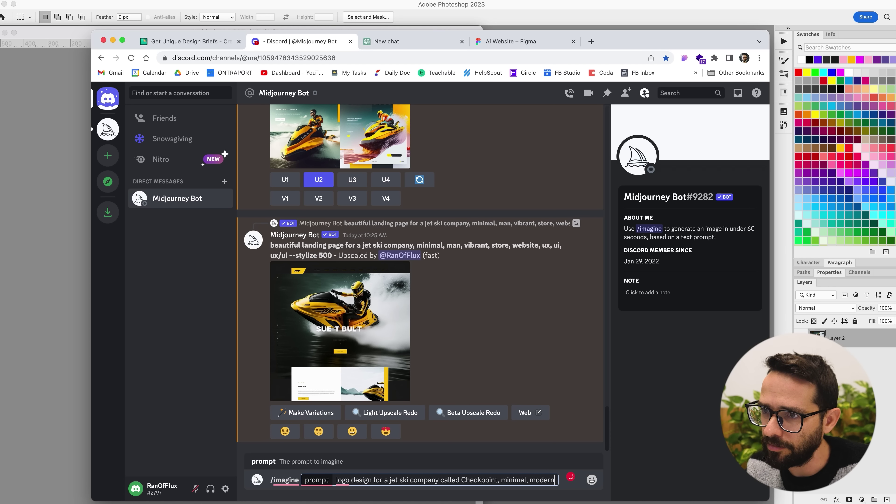
{"action": "key", "text": "Return"}
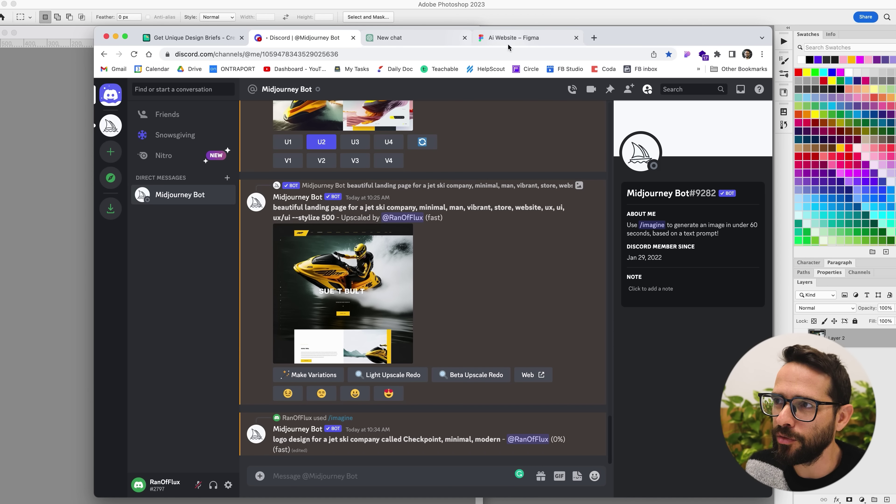
Send ChatGPT the request "I need a few headline options for a hero section for a premium custom jet ski company".
{"action": "left_click", "coordinate": [513, 37]}
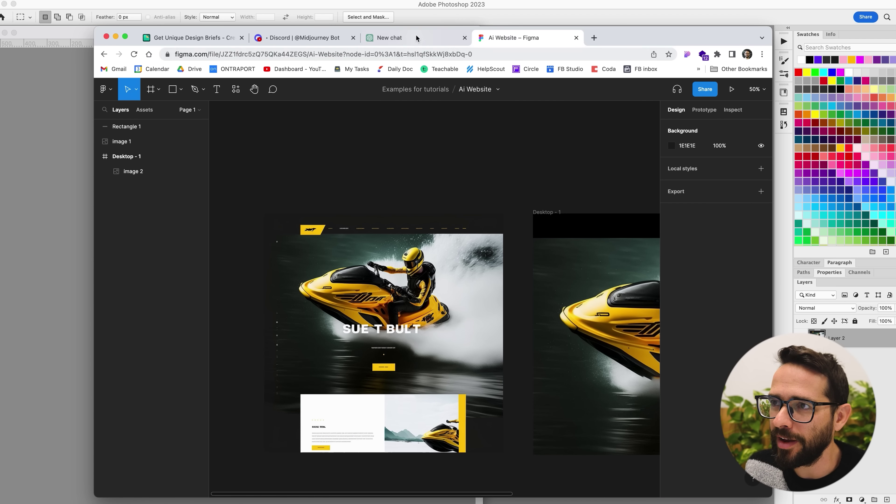
{"action": "left_click", "coordinate": [406, 37]}
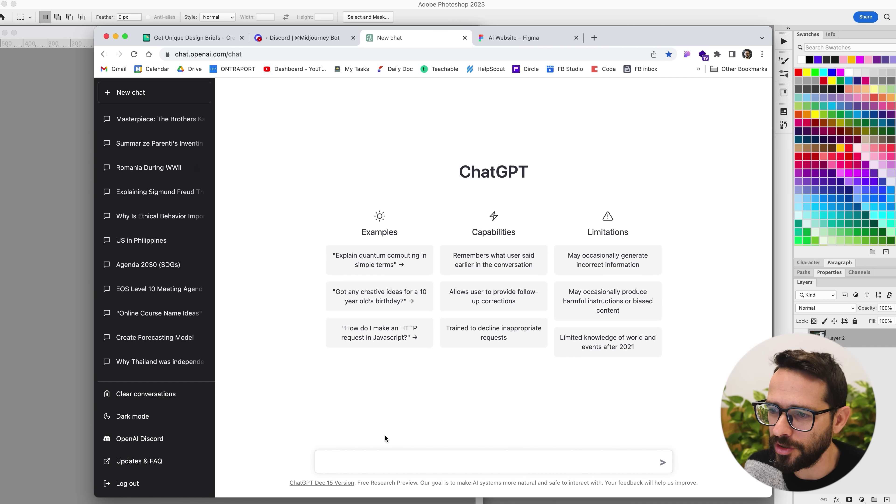
{"action": "type", "text": "I need a few headline op"}
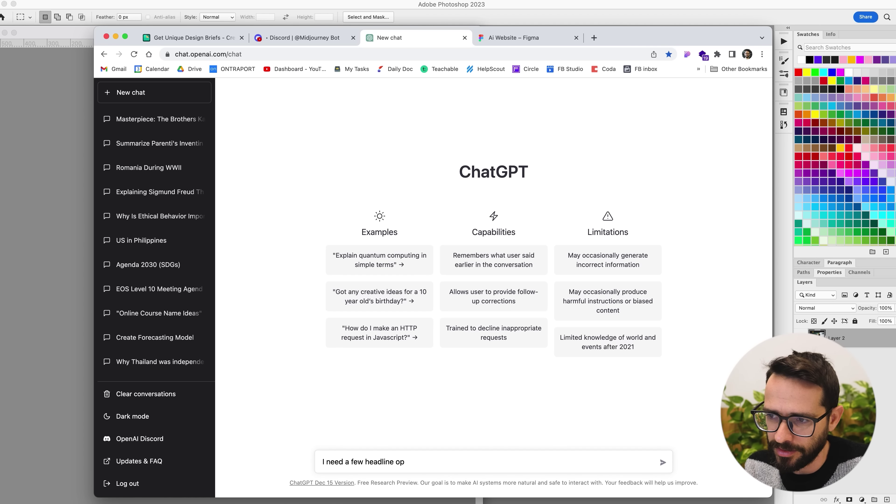
{"action": "type", "text": "tions for a hero section for a j"}
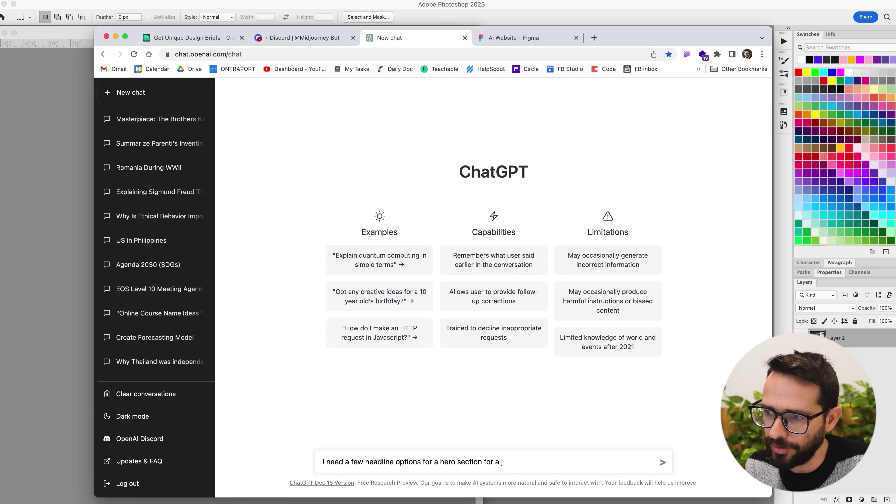
{"action": "type", "text": "mium "}
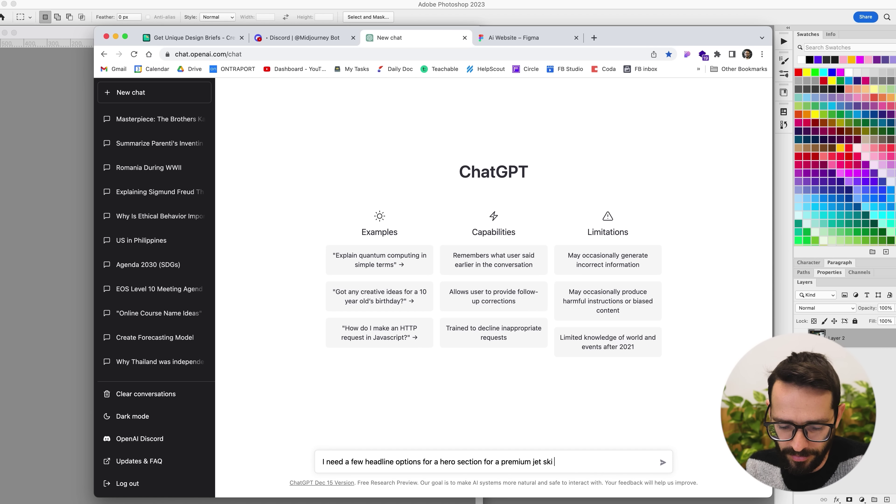
{"action": "type", "text": "custom jet ski company"}
{"action": "key", "text": "Return"}
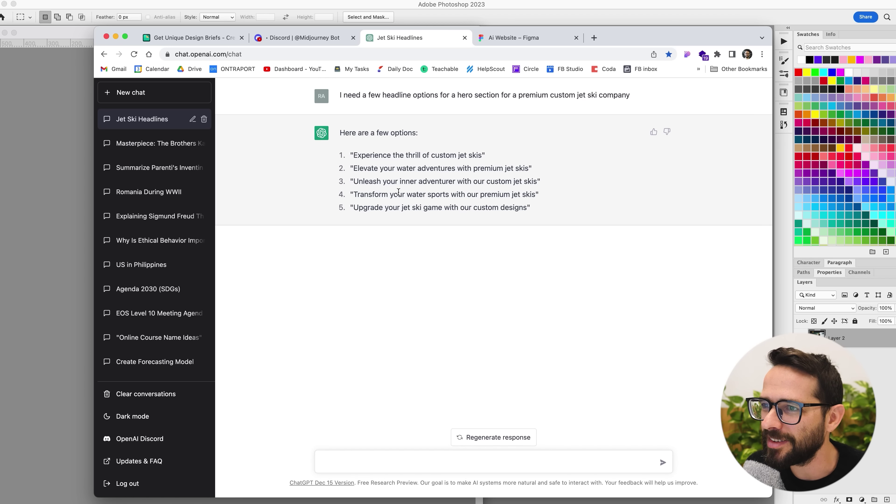
Copy the headline "Unleash your inner adventurer with our custom jet skis" and paste it as new text over the hero photo in Figma.
{"action": "left_click_drag", "start_coordinate": [356, 179], "coordinate": [538, 181]}
{"action": "key", "text": "ctrl+c"}
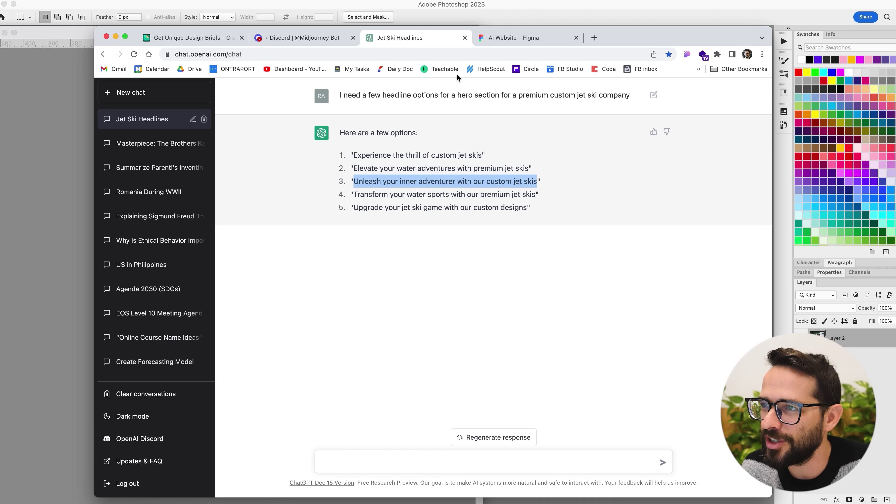
{"action": "left_click", "coordinate": [511, 38]}
{"action": "scroll", "coordinate": [512, 163], "scroll_direction": "right", "scroll_amount": 6}
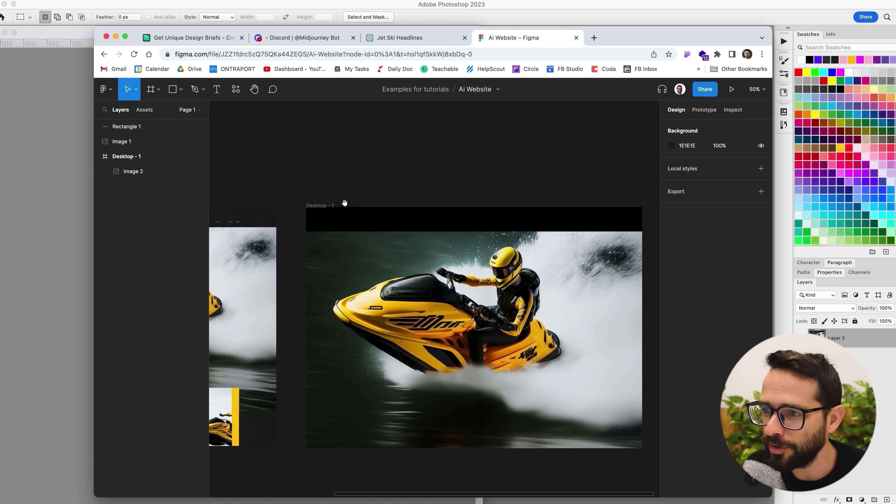
{"action": "key", "text": "t"}
{"action": "left_click", "coordinate": [390, 329]}
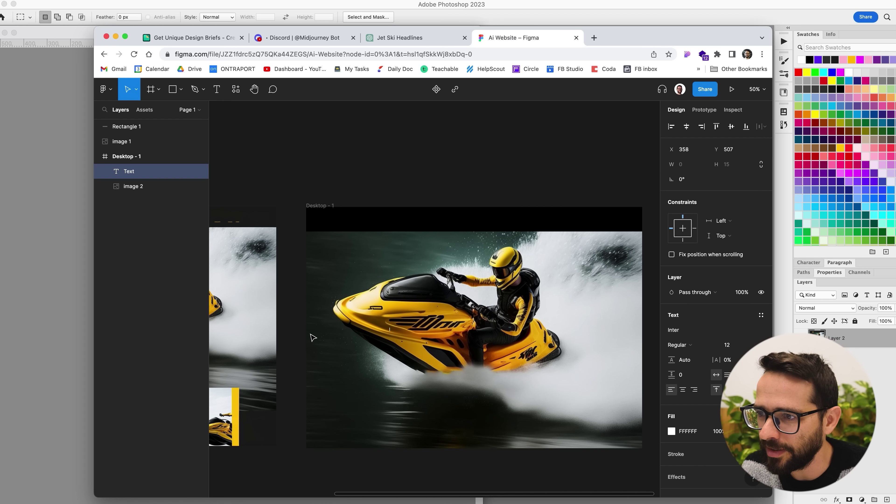
{"action": "key", "text": "ctrl+v"}
{"action": "key", "text": "Escape"}
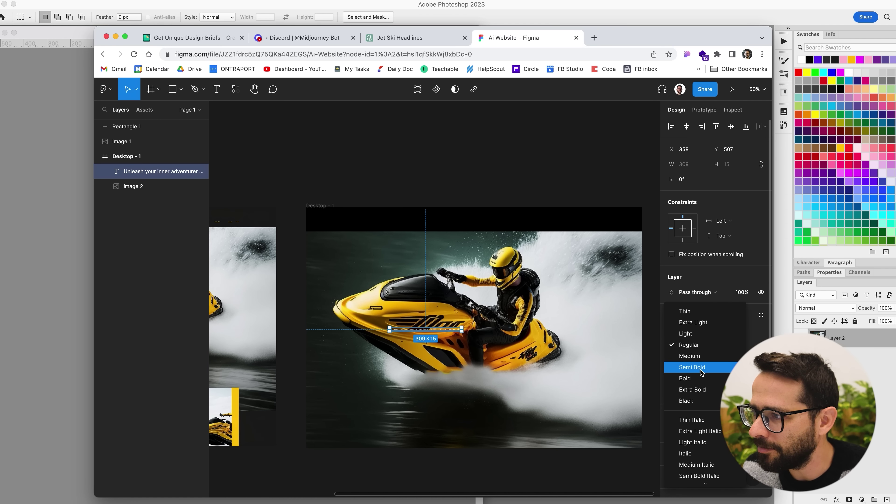
Set the hero headline text to Bold at size 42.
{"action": "left_click", "coordinate": [702, 378]}
{"action": "left_click", "coordinate": [732, 346]}
{"action": "type", "text": "40"}
{"action": "key", "text": "Return"}
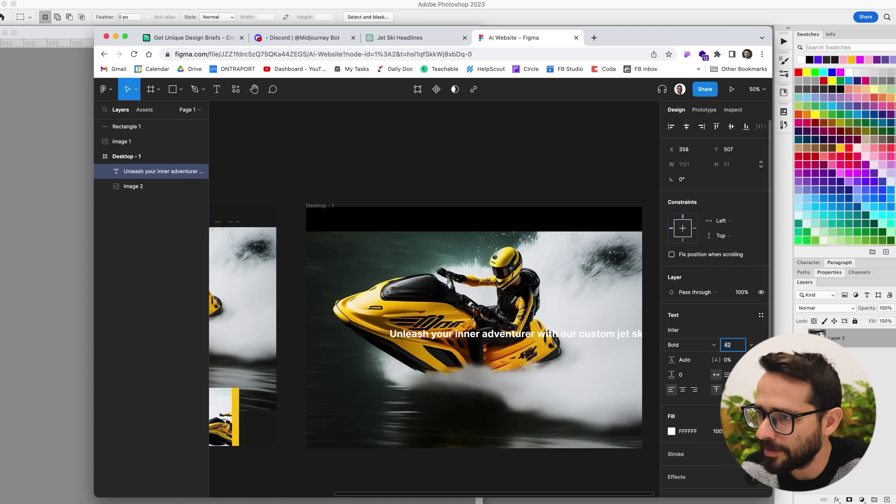
{"action": "left_click", "coordinate": [480, 175]}
Wrap the headline in a text box about 702 px wide, center-align it and place it over the lower part of the jet ski.
{"action": "scroll", "coordinate": [381, 181], "scroll_direction": "left", "scroll_amount": 10}
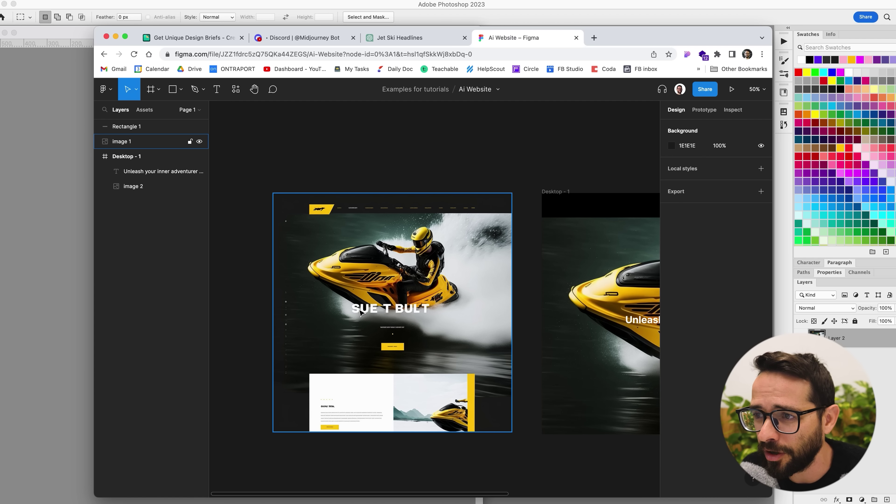
{"action": "scroll", "coordinate": [595, 152], "scroll_direction": "right", "scroll_amount": 10}
{"action": "left_click", "coordinate": [485, 306]}
{"action": "left_click_drag", "start_coordinate": [486, 306], "coordinate": [408, 285]}
{"action": "left_click_drag", "start_coordinate": [574, 290], "coordinate": [476, 290]}
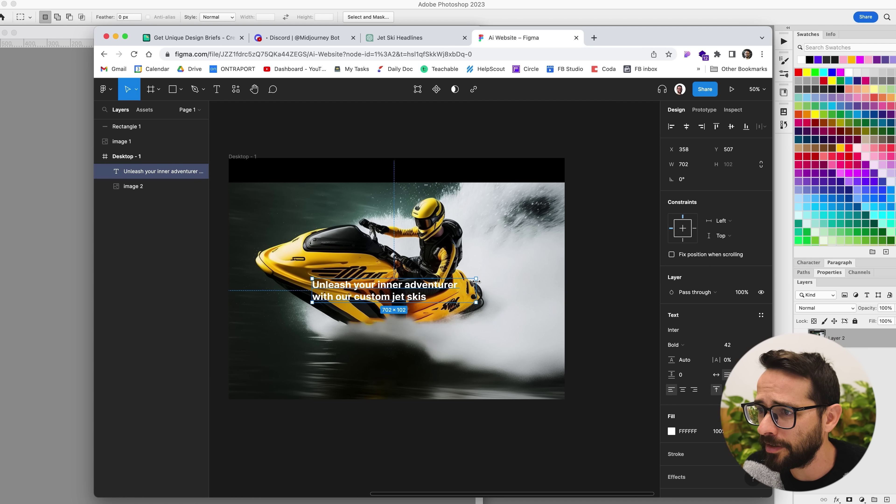
{"action": "left_click", "coordinate": [682, 390]}
{"action": "left_click_drag", "start_coordinate": [392, 279], "coordinate": [391, 310]}
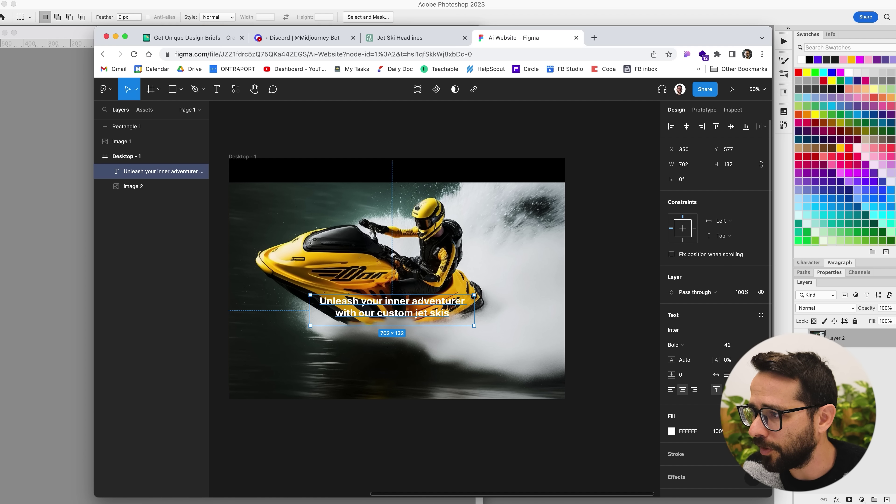
Convert the headline to uppercase and widen its text box to about 830 px so it fits on two lines.
{"action": "left_click", "coordinate": [761, 315]}
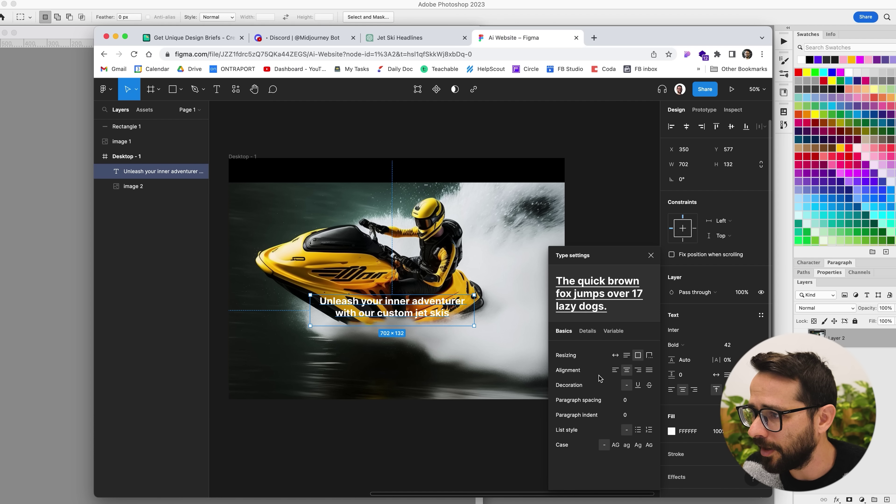
{"action": "left_click", "coordinate": [619, 445]}
{"action": "left_click", "coordinate": [651, 255]}
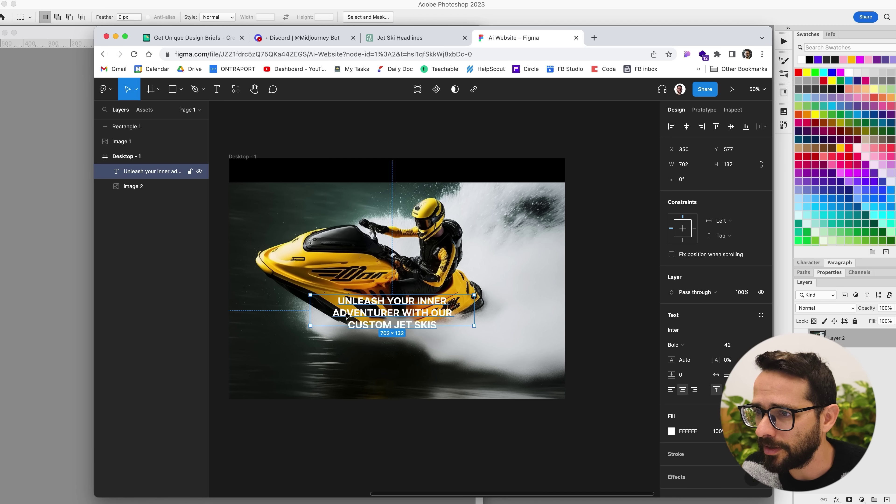
{"action": "left_click_drag", "start_coordinate": [310, 310], "coordinate": [282, 311]}
{"action": "left_click_drag", "start_coordinate": [352, 303], "coordinate": [352, 309]}
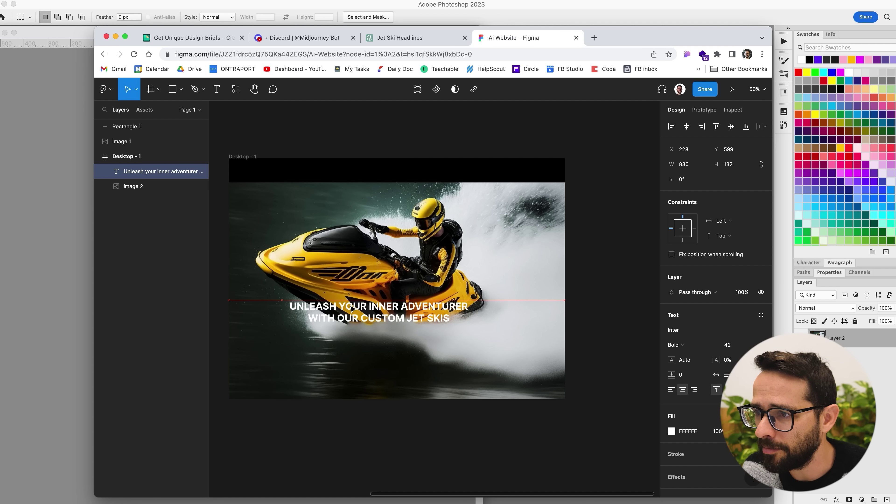
Set the headline to size 62, widen its text box to about 1200 px and place it below the jet ski.
{"action": "key", "text": "shift+Up"}
{"action": "key", "text": "shift+Up"}
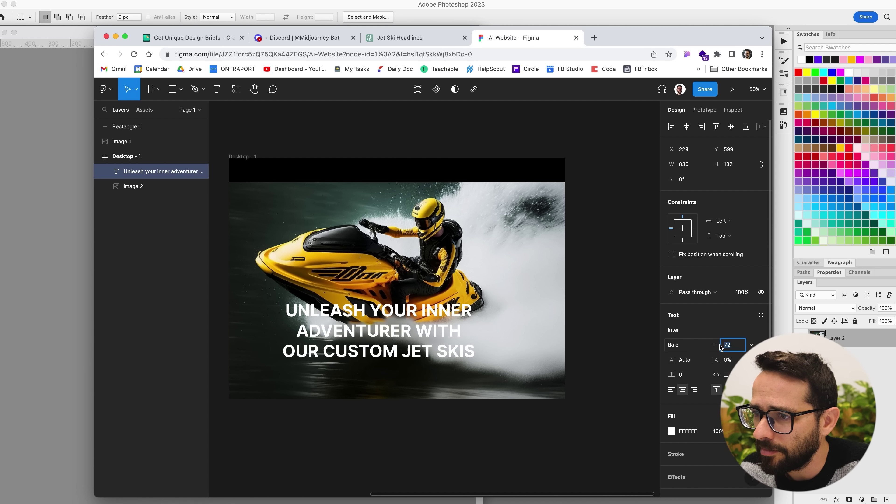
{"action": "left_click_drag", "start_coordinate": [451, 322], "coordinate": [544, 337]}
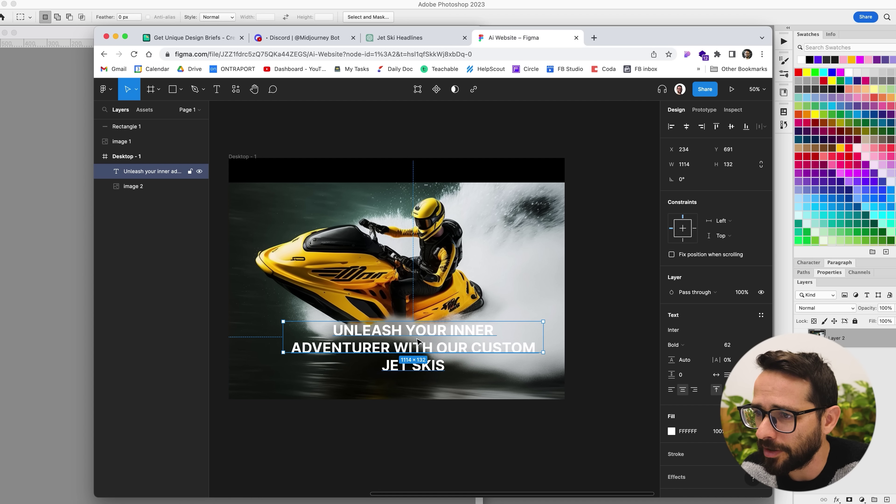
{"action": "left_click_drag", "start_coordinate": [420, 343], "coordinate": [410, 345]}
{"action": "left_click_drag", "start_coordinate": [274, 356], "coordinate": [252, 356]}
{"action": "left_click", "coordinate": [314, 431]}
{"action": "left_click_drag", "start_coordinate": [314, 431], "coordinate": [377, 416]}
{"action": "key", "text": "minus"}
{"action": "scroll", "coordinate": [346, 378], "scroll_direction": "up", "scroll_amount": 3}
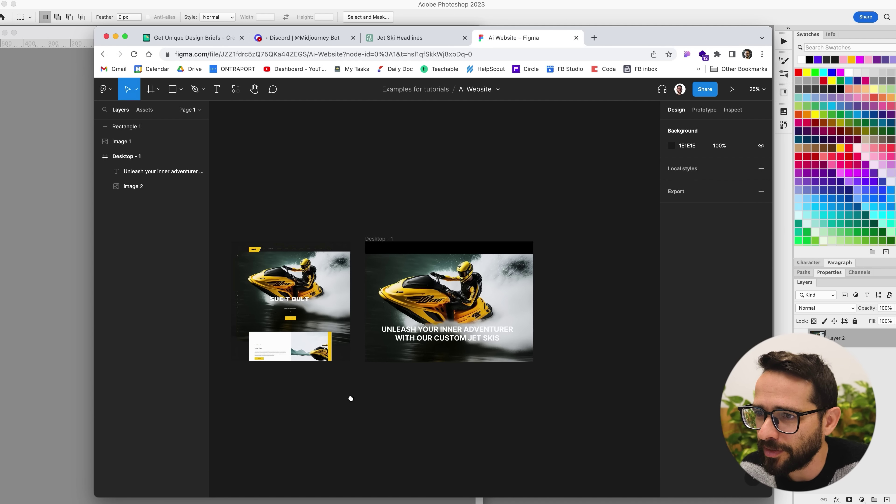
{"action": "left_click_drag", "start_coordinate": [480, 379], "coordinate": [482, 378]}
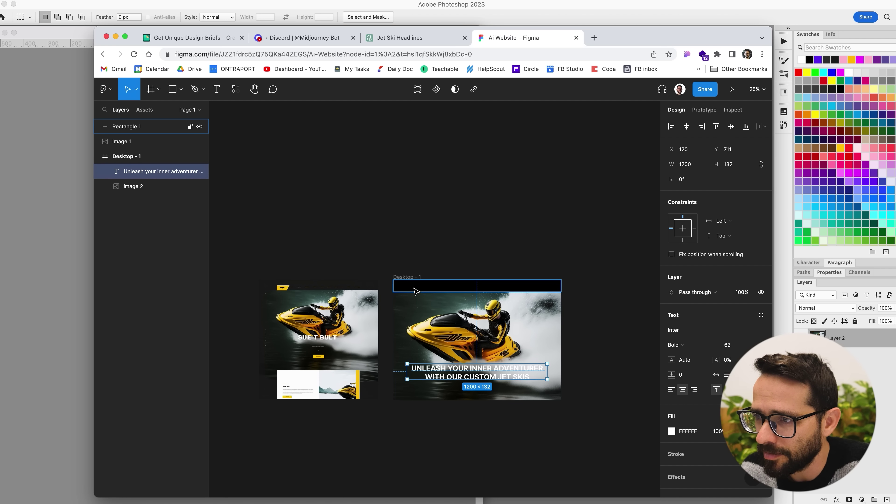
Extend the desktop frame downward to a height of about 2561 px.
{"action": "left_click", "coordinate": [412, 278]}
{"action": "left_click_drag", "start_coordinate": [455, 402], "coordinate": [457, 486]}
{"action": "scroll", "coordinate": [592, 419], "scroll_direction": "down", "scroll_amount": 5}
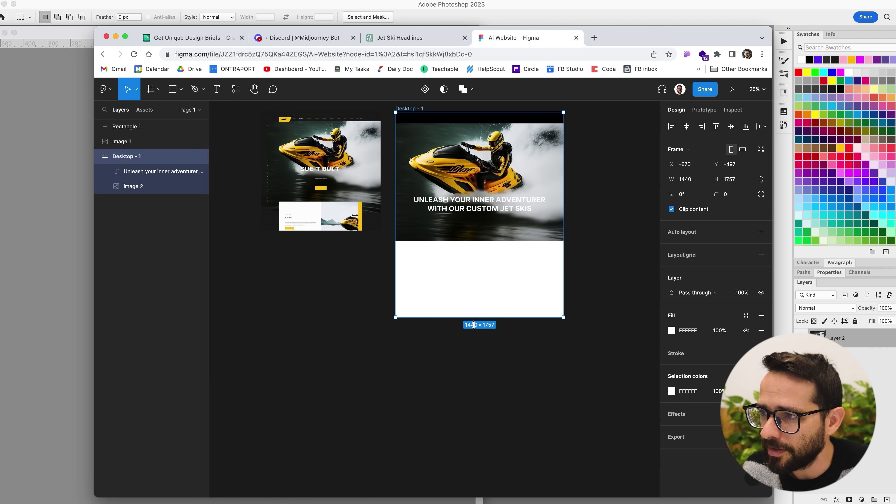
{"action": "left_click_drag", "start_coordinate": [474, 325], "coordinate": [474, 419]}
{"action": "left_click", "coordinate": [610, 300]}
Change the desktop frame's fill to black, 000000.
{"action": "left_click", "coordinate": [410, 109]}
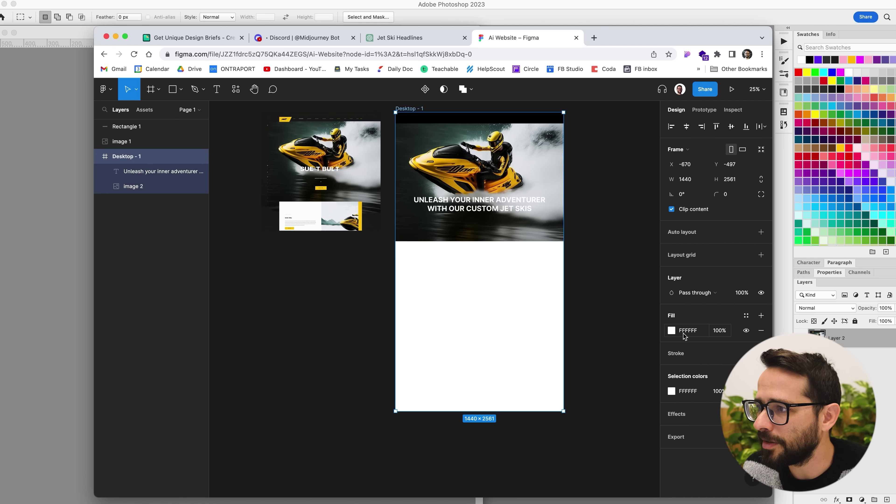
{"action": "left_click", "coordinate": [671, 330]}
{"action": "left_click_drag", "start_coordinate": [614, 308], "coordinate": [661, 375]}
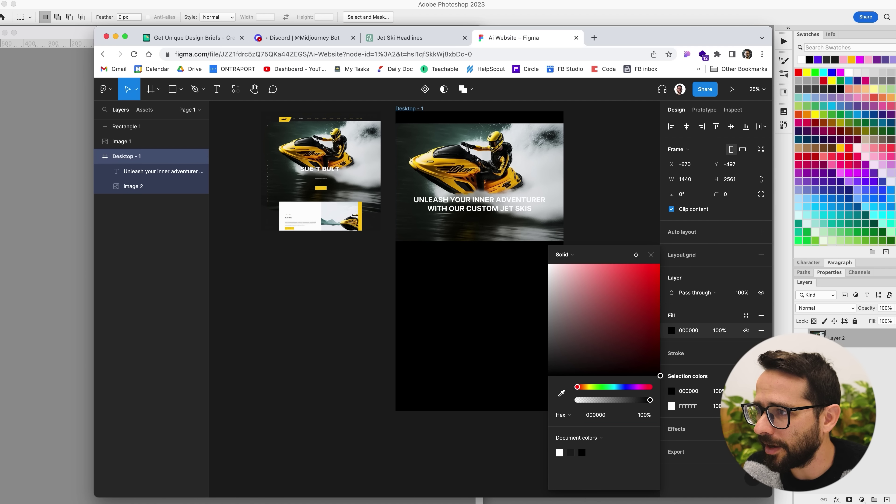
{"action": "left_click", "coordinate": [651, 257]}
{"action": "left_click", "coordinate": [356, 298]}
{"action": "scroll", "coordinate": [356, 317], "scroll_direction": "up", "scroll_amount": 2}
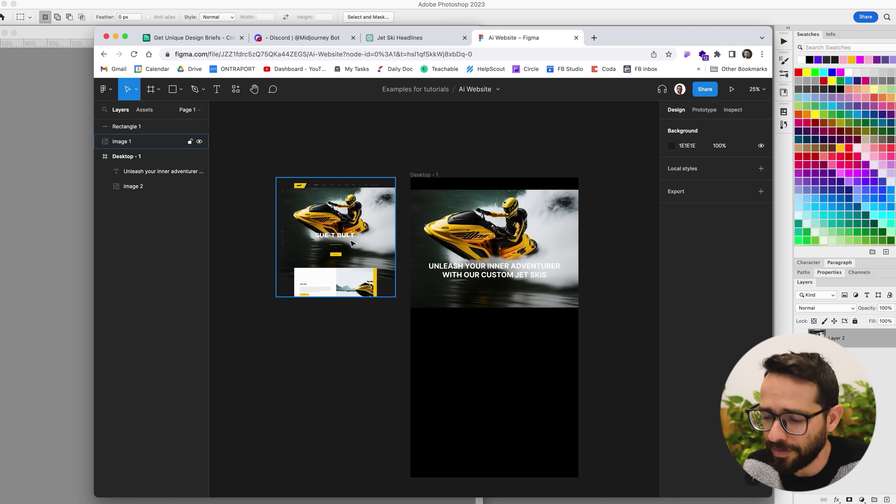
Draw a button rectangle about 340 × 82 px centered below the headline and fill it with yellow FDC606 sampled from the concept's button.
{"action": "scroll", "coordinate": [352, 243], "scroll_direction": "up", "scroll_amount": 5}
{"action": "scroll", "coordinate": [351, 243], "scroll_direction": "down", "scroll_amount": 3}
{"action": "key", "text": "r"}
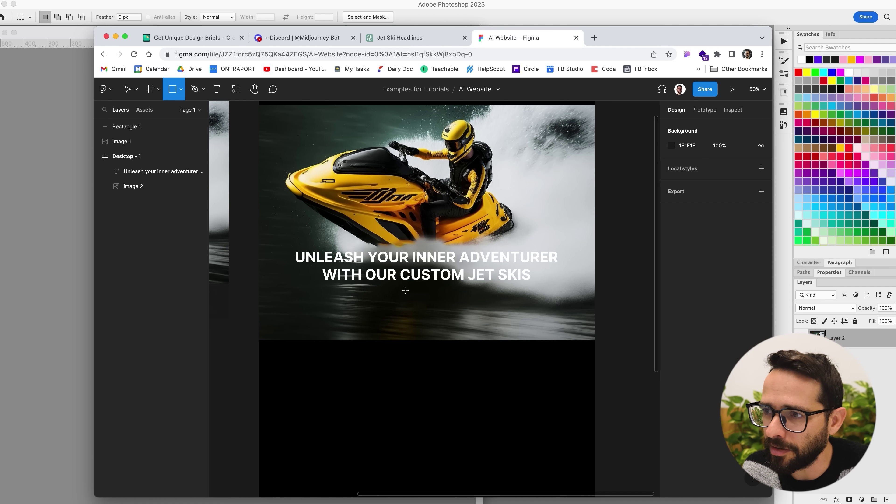
{"action": "left_click_drag", "start_coordinate": [378, 303], "coordinate": [458, 322]}
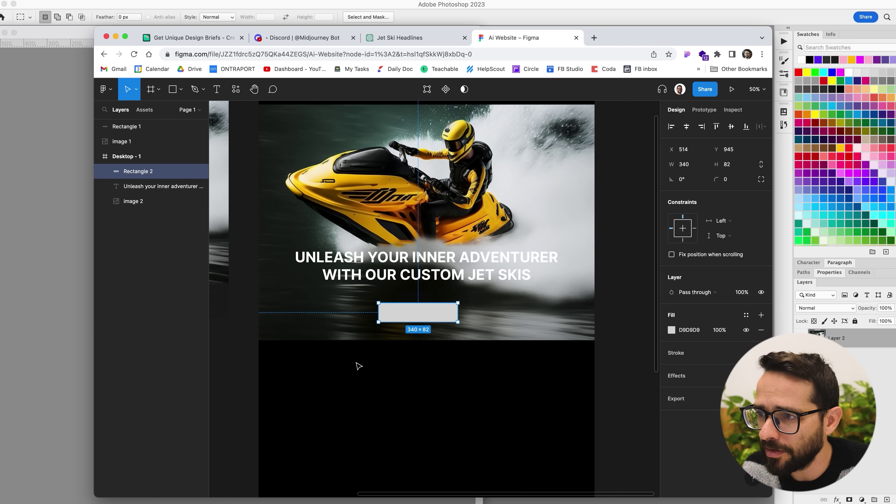
{"action": "left_click_drag", "start_coordinate": [304, 367], "coordinate": [461, 389]}
{"action": "key", "text": "i"}
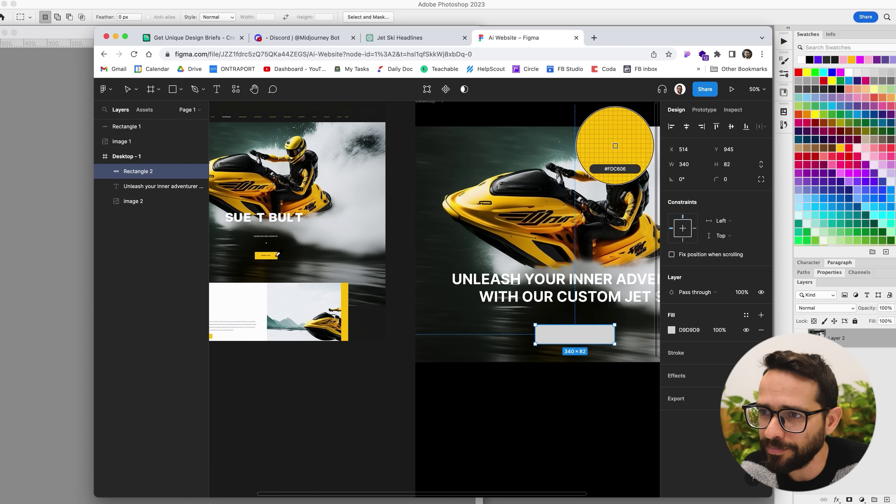
{"action": "left_click", "coordinate": [266, 255]}
{"action": "left_click", "coordinate": [346, 394]}
{"action": "scroll", "coordinate": [336, 370], "scroll_direction": "right", "scroll_amount": 5}
{"action": "left_click_drag", "start_coordinate": [431, 306], "coordinate": [448, 306]}
Duplicate the headline onto the yellow button and replace the copy's text with "buy now".
{"action": "left_click_drag", "start_coordinate": [449, 262], "coordinate": [454, 318]}
{"action": "key", "text": "super+1"}
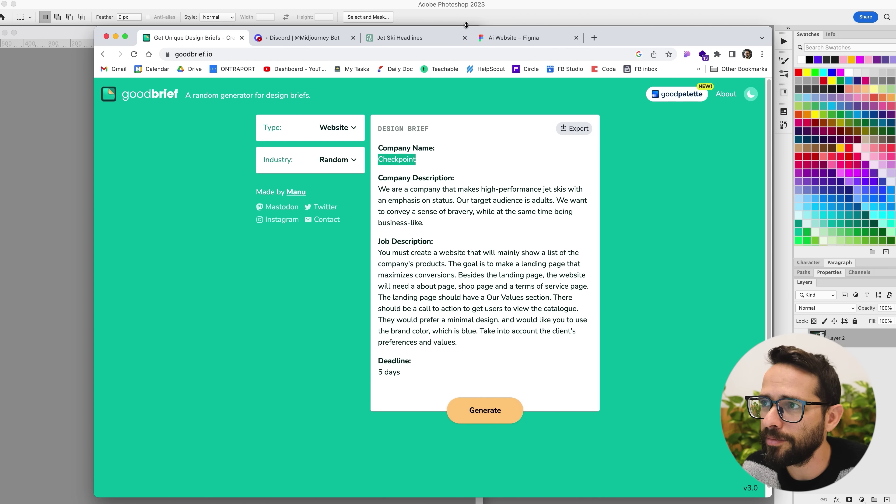
{"action": "left_click", "coordinate": [490, 37]}
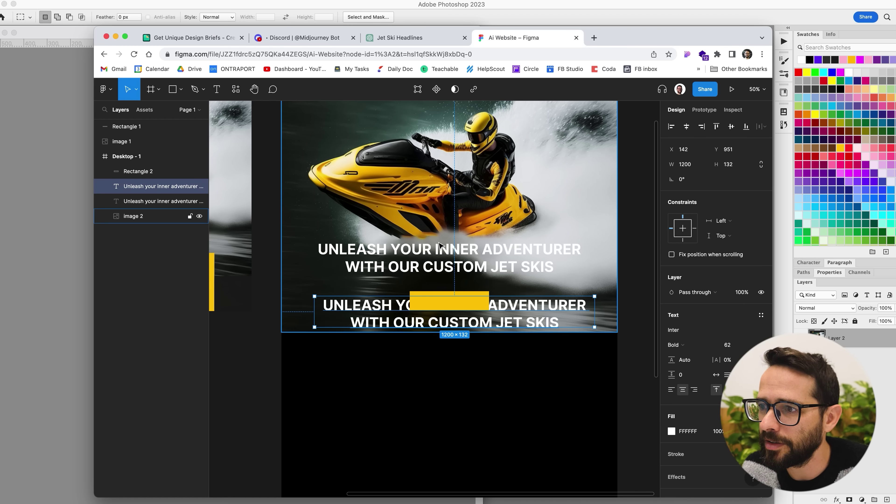
{"action": "double_click", "coordinate": [351, 313]}
{"action": "type", "text": "buy now"}
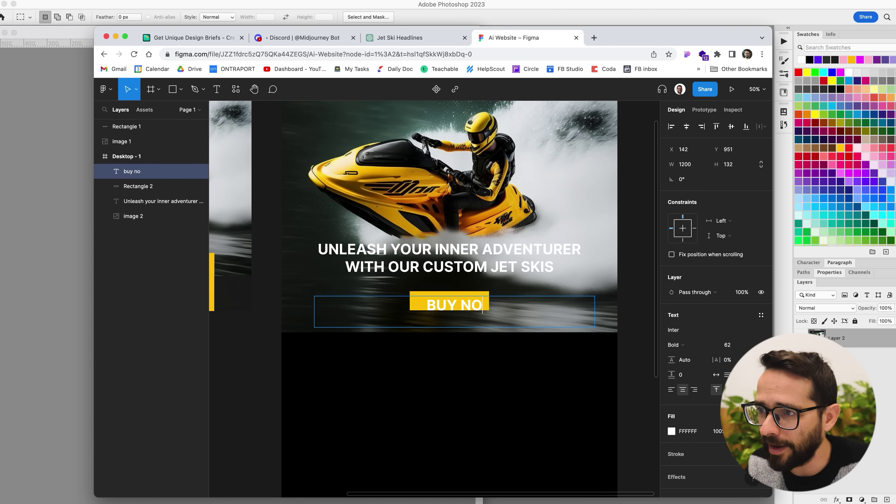
Set the button label's font size to 30.
{"action": "key", "text": "super+a"}
{"action": "type", "text": "365"}
{"action": "key", "text": "Return"}
{"action": "left_click", "coordinate": [727, 345]}
{"action": "key", "text": "Up"}
{"action": "key", "text": "Up"}
{"action": "key", "text": "Up"}
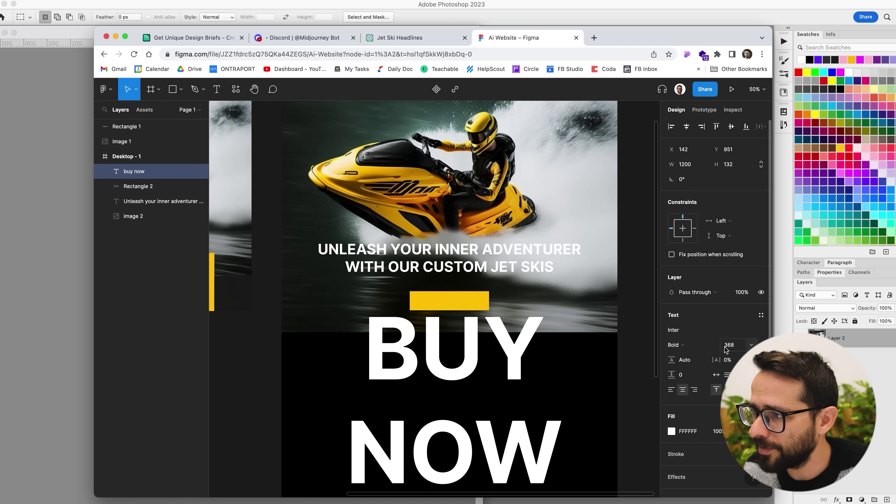
{"action": "type", "text": "30"}
{"action": "key", "text": "Return"}
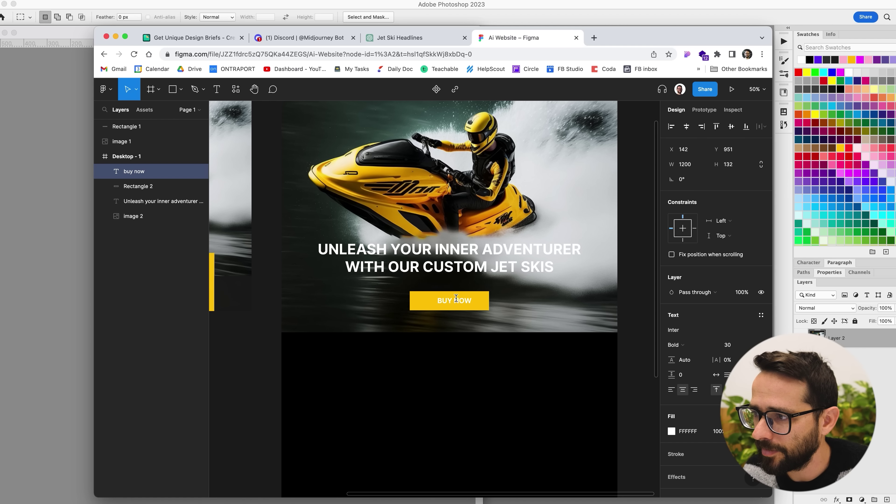
Color the button label black, 000000, center it on the yellow button and narrow the button to about 276 px.
{"action": "left_click", "coordinate": [672, 432]}
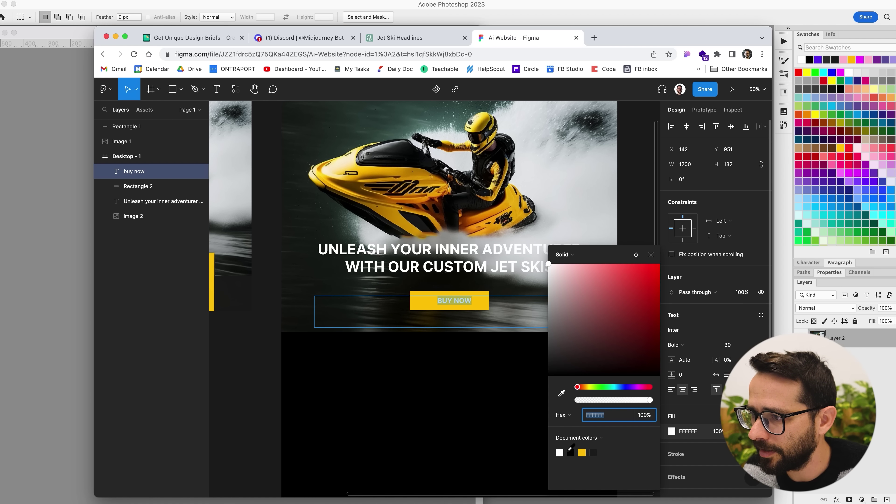
{"action": "type", "text": "000000"}
{"action": "key", "text": "Return"}
{"action": "left_click", "coordinate": [651, 254]}
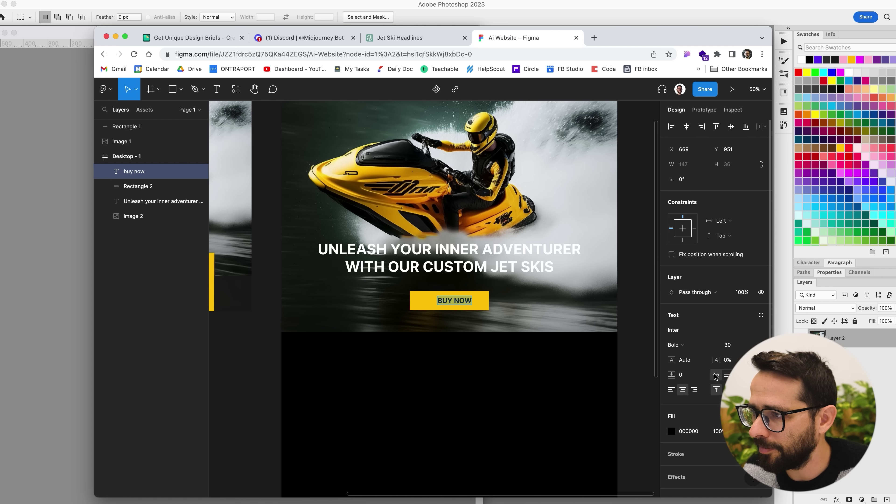
{"action": "left_click_drag", "start_coordinate": [454, 305], "coordinate": [482, 301]}
{"action": "left_click", "coordinate": [486, 306]}
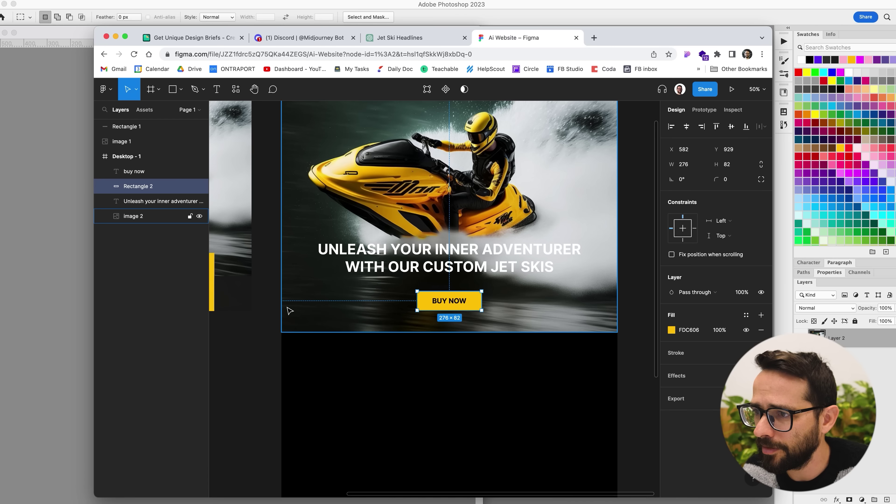
Draw a content rectangle about 1180 × 416 px below the button, overlapping the hero image's lower edge.
{"action": "scroll", "coordinate": [290, 310], "scroll_direction": "left", "scroll_amount": 10}
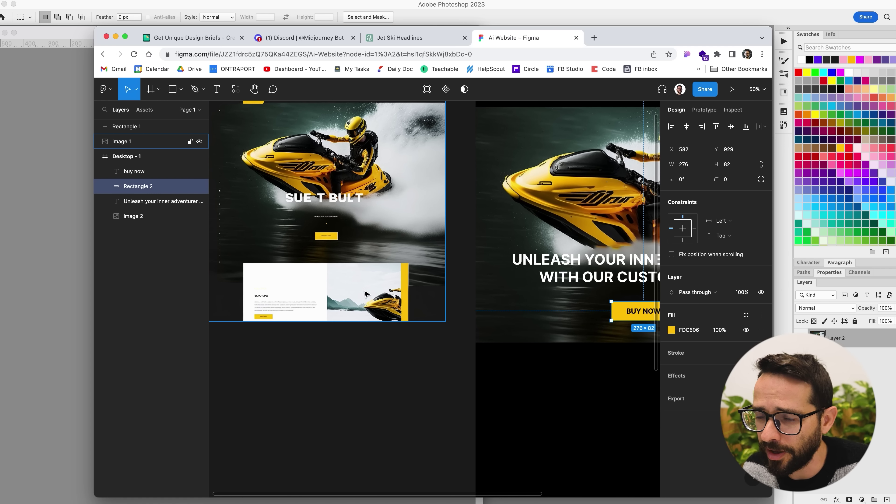
{"action": "scroll", "coordinate": [318, 314], "scroll_direction": "right", "scroll_amount": 7}
{"action": "scroll", "coordinate": [317, 314], "scroll_direction": "down", "scroll_amount": 3}
{"action": "key", "text": "r"}
{"action": "mouse_move", "coordinate": [388, 288]}
{"action": "left_mouse_down"}
{"action": "mouse_move", "coordinate": [636, 385]}
{"action": "mouse_move", "coordinate": [654, 382]}
{"action": "left_mouse_up"}
{"action": "scroll", "coordinate": [480, 421], "scroll_direction": "right", "scroll_amount": 5}
{"action": "scroll", "coordinate": [481, 421], "scroll_direction": "up", "scroll_amount": 1}
{"action": "left_click_drag", "start_coordinate": [490, 370], "coordinate": [479, 367]}
{"action": "scroll", "coordinate": [483, 367], "scroll_direction": "left", "scroll_amount": 4}
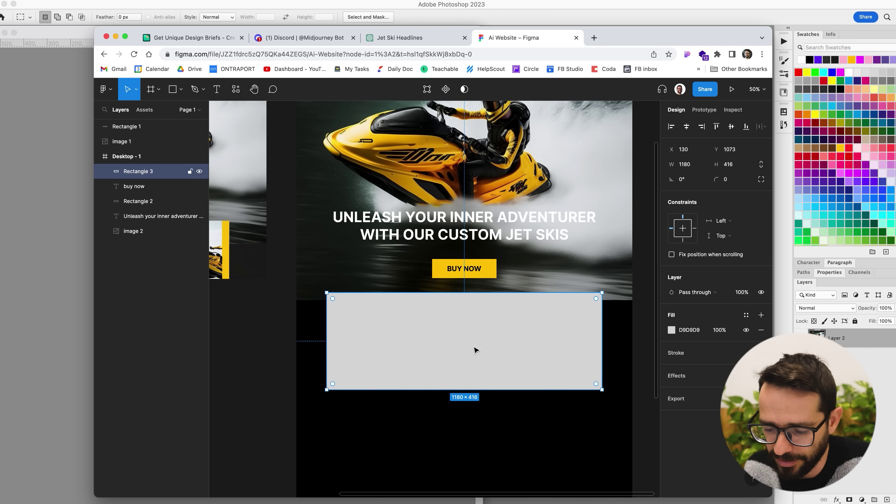
Extend the content rectangle to about 580 px tall and fill it with white, FFFFFF.
{"action": "key", "text": "minus"}
{"action": "scroll", "coordinate": [318, 291], "scroll_direction": "up", "scroll_amount": 1}
{"action": "scroll", "coordinate": [318, 291], "scroll_direction": "left", "scroll_amount": 1}
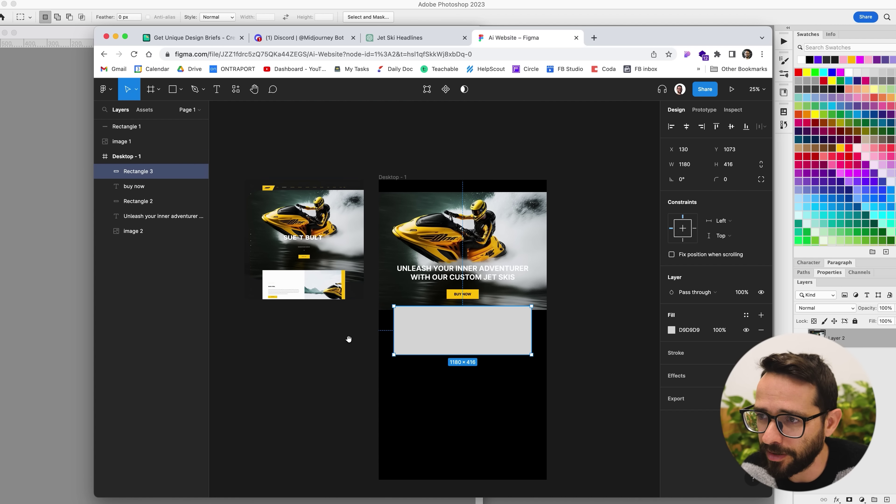
{"action": "key", "text": "plus"}
{"action": "scroll", "coordinate": [430, 349], "scroll_direction": "down", "scroll_amount": 3}
{"action": "scroll", "coordinate": [431, 349], "scroll_direction": "right", "scroll_amount": 2}
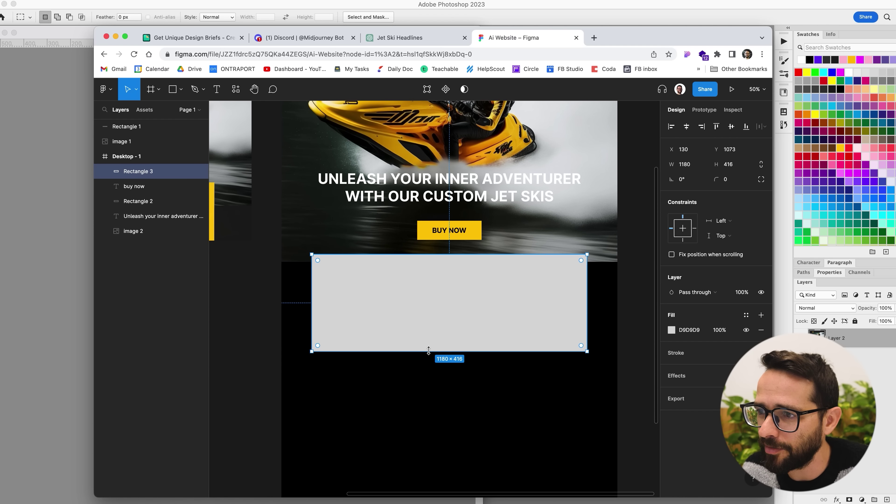
{"action": "left_click_drag", "start_coordinate": [429, 351], "coordinate": [423, 390]}
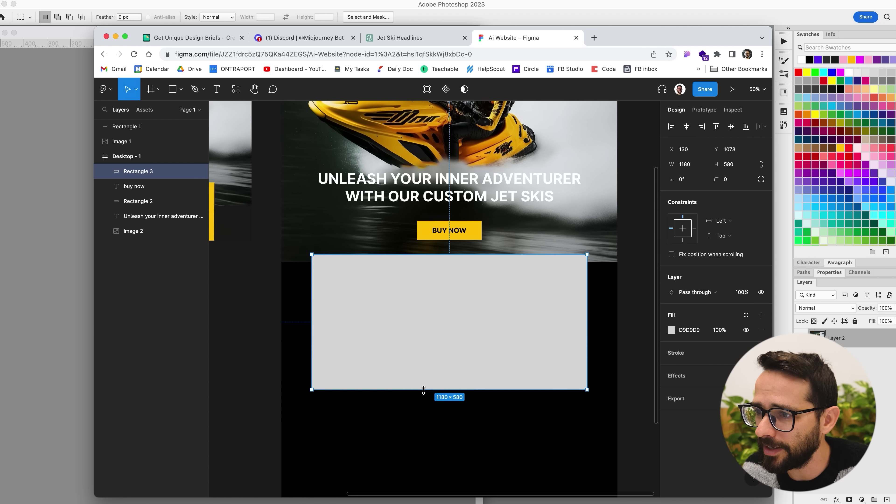
{"action": "left_click", "coordinate": [672, 330]}
{"action": "left_click_drag", "start_coordinate": [552, 306], "coordinate": [549, 265]}
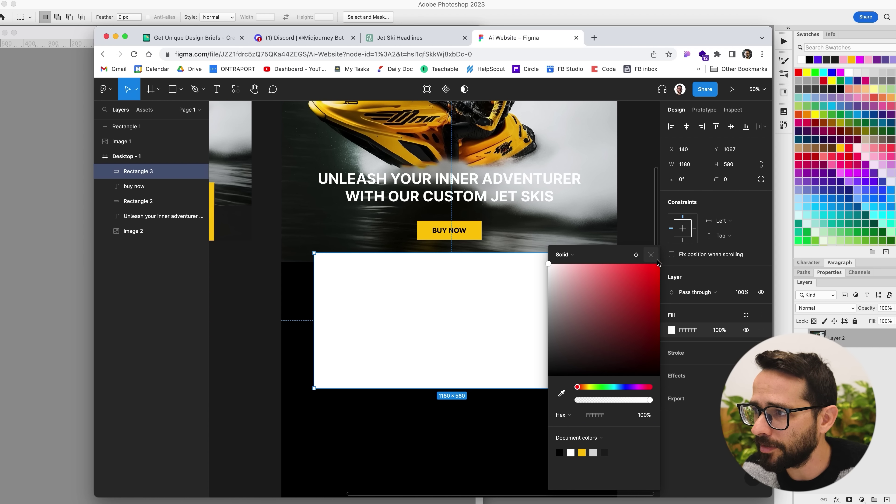
{"action": "left_click", "coordinate": [484, 301]}
Draw a vertical bar about 94 × 584 px along the white rectangle's right edge and fill it with yellow FDC606 sampled from the concept.
{"action": "scroll", "coordinate": [484, 300], "scroll_direction": "left", "scroll_amount": 5}
{"action": "scroll", "coordinate": [484, 300], "scroll_direction": "up", "scroll_amount": 2}
{"action": "left_click", "coordinate": [341, 325]}
{"action": "scroll", "coordinate": [304, 314], "scroll_direction": "right", "scroll_amount": 5}
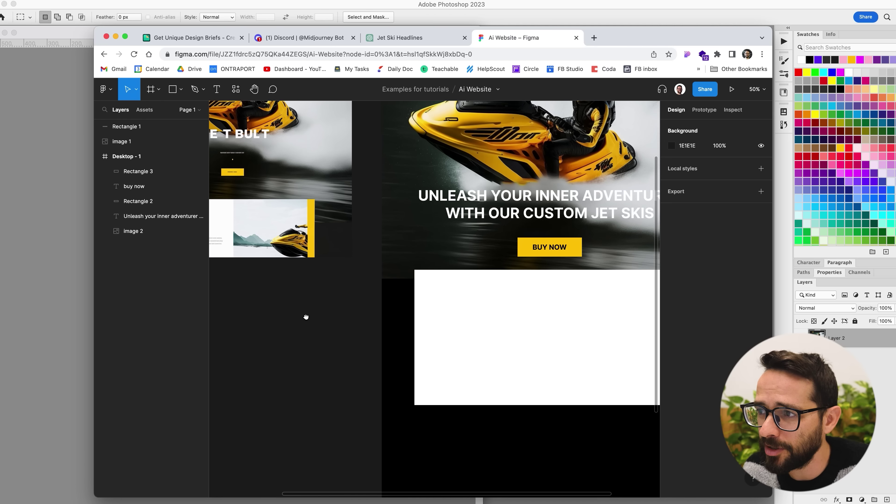
{"action": "key", "text": "r"}
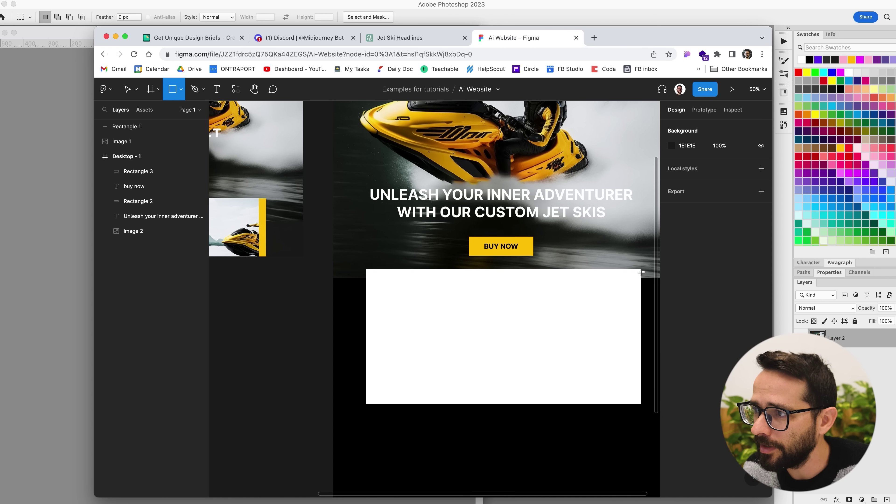
{"action": "mouse_move", "coordinate": [641, 268]}
{"action": "left_mouse_down"}
{"action": "mouse_move", "coordinate": [367, 403]}
{"action": "mouse_move", "coordinate": [619, 404]}
{"action": "left_mouse_up"}
{"action": "key", "text": "i"}
{"action": "left_click", "coordinate": [616, 146]}
{"action": "left_click", "coordinate": [317, 362]}
{"action": "left_click_drag", "start_coordinate": [286, 356], "coordinate": [229, 340]}
{"action": "left_click", "coordinate": [540, 259]}
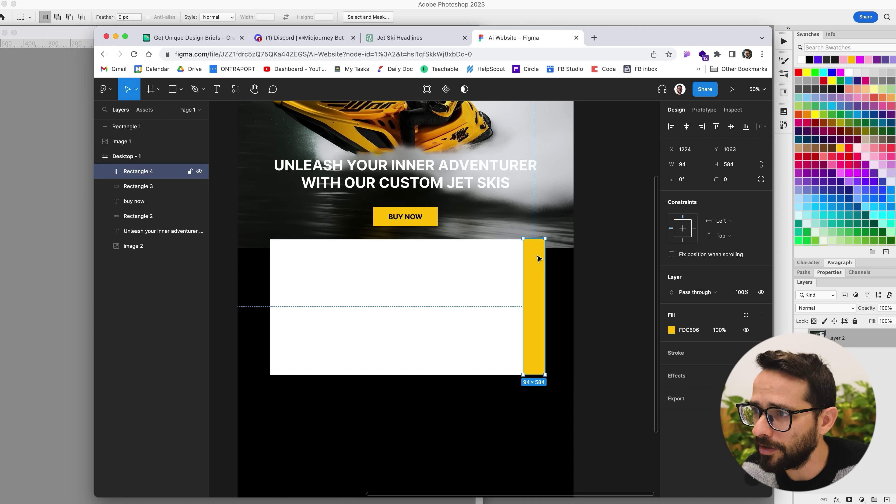
Trim the yellow bar's upper edge to 580 px tall so it lines up with the white rectangle.
{"action": "left_click_drag", "start_coordinate": [536, 239], "coordinate": [536, 240]}
{"action": "left_click_drag", "start_coordinate": [316, 239], "coordinate": [395, 361]}
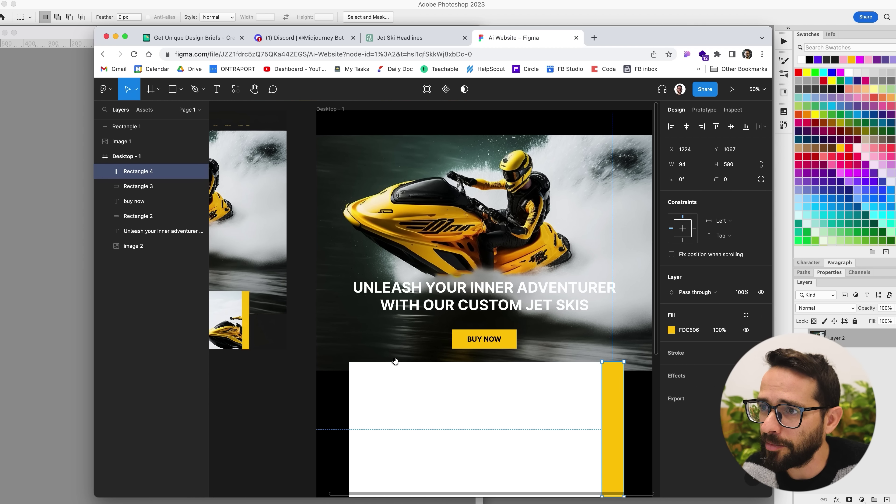
{"action": "scroll", "coordinate": [259, 370], "scroll_direction": "left", "scroll_amount": 10}
{"action": "key", "text": "Escape"}
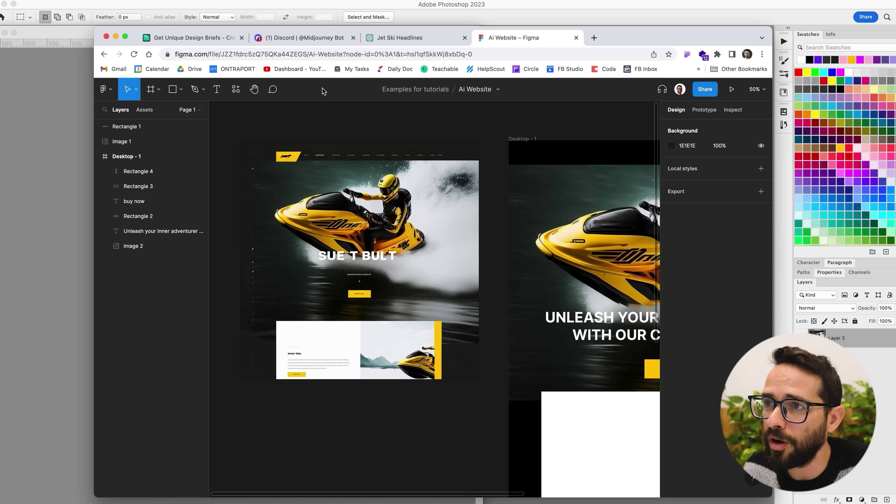
In Discord, copy the existing Checkpoint logo prompt and paste it into a new Midjourney /imagine command.
{"action": "left_click", "coordinate": [323, 37]}
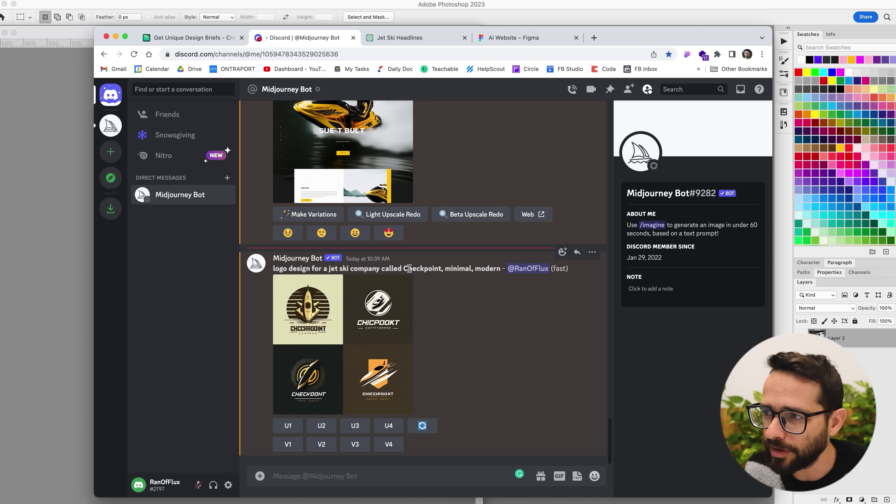
{"action": "left_click_drag", "start_coordinate": [502, 270], "coordinate": [272, 271]}
{"action": "key", "text": "super+c"}
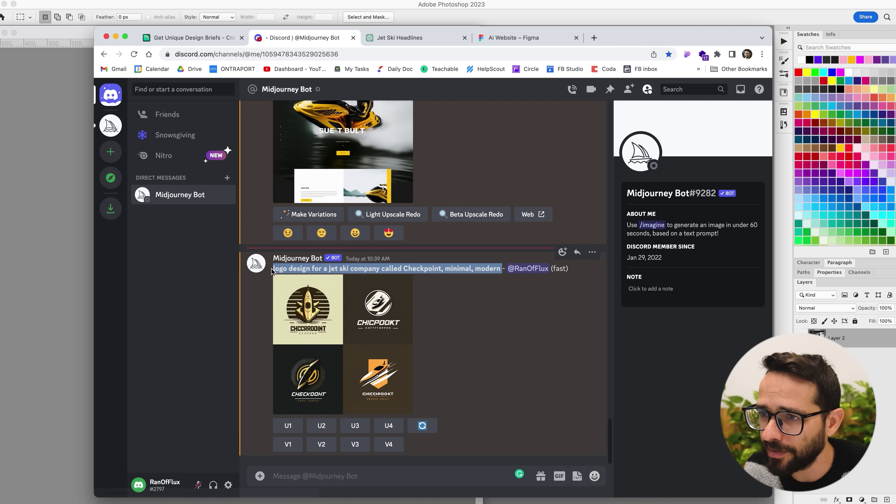
{"action": "left_click", "coordinate": [313, 476]}
{"action": "type", "text": "/im"}
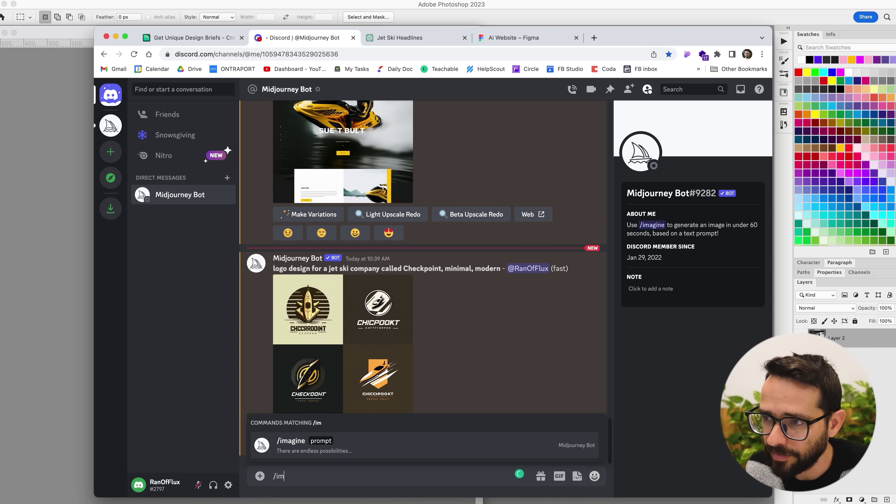
{"action": "key", "text": "Tab"}
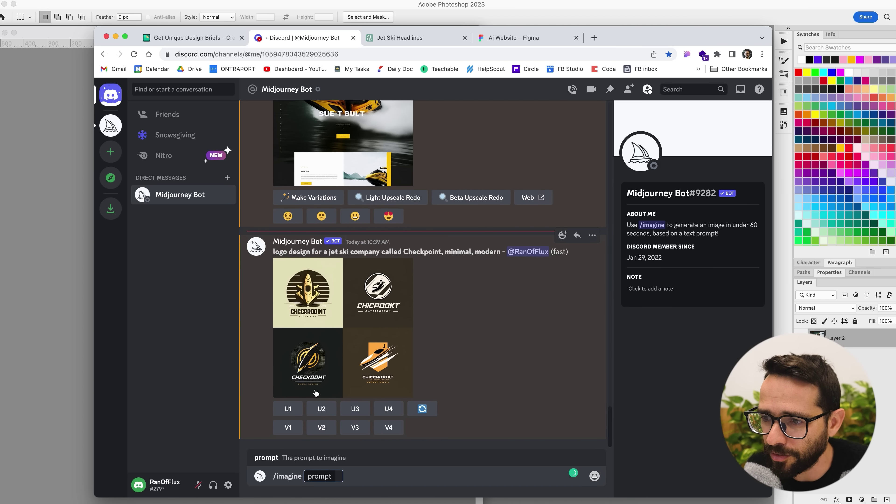
{"action": "key", "text": "super+v"}
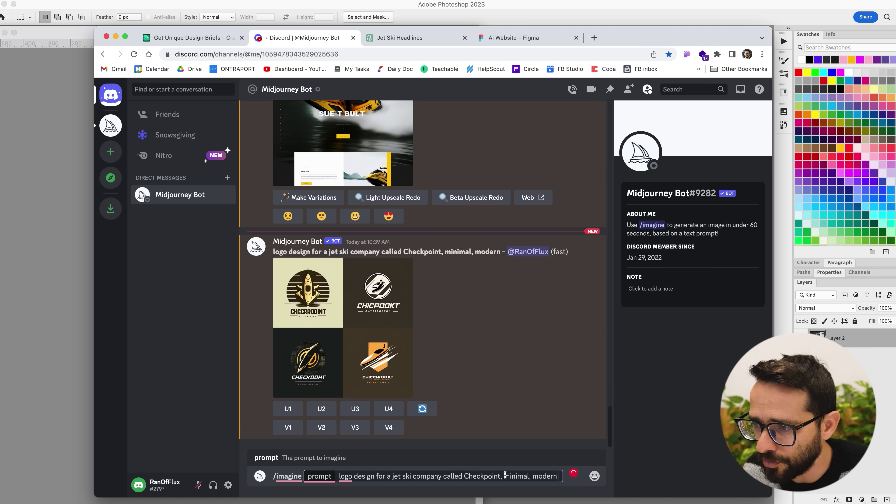
Insert "wordmark" before "minimal" and "no icon" before "modern" in the logo prompt, and submit it.
{"action": "type", "text": "work"}
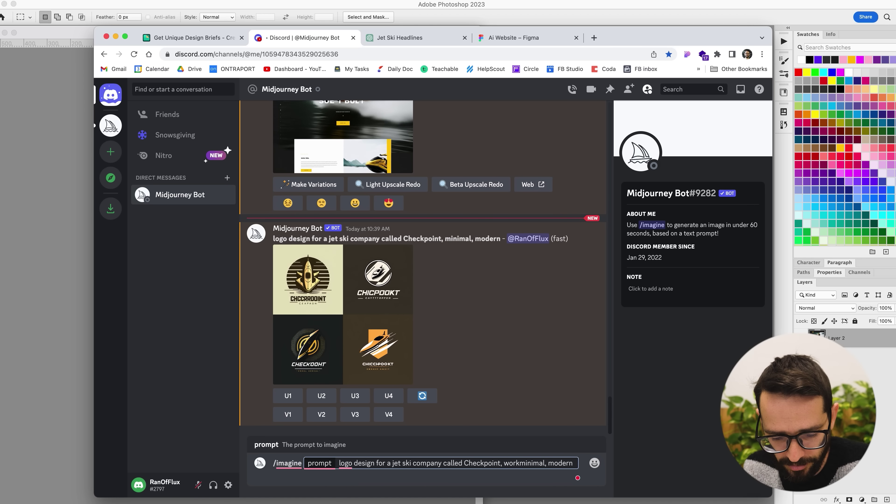
{"action": "type", "text": "mark, m"}
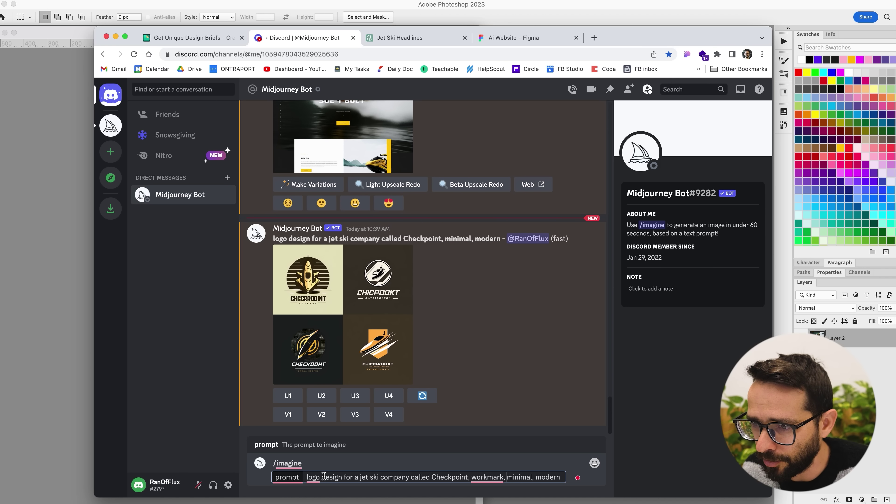
{"action": "mouse_move", "coordinate": [492, 477]}
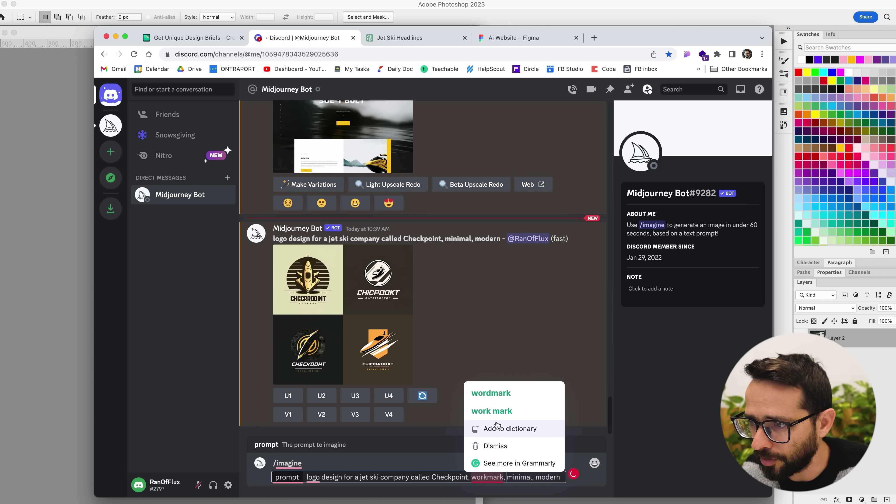
{"action": "left_click", "coordinate": [498, 400]}
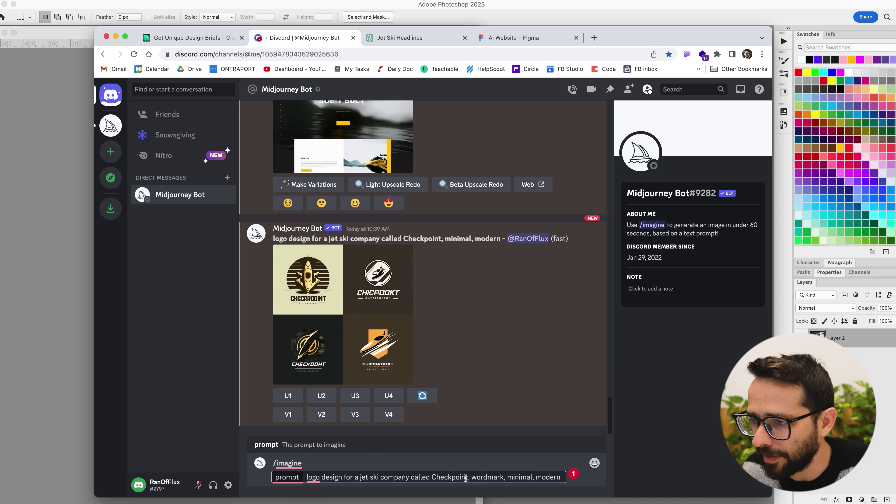
{"action": "type", "text": "no icon,"}
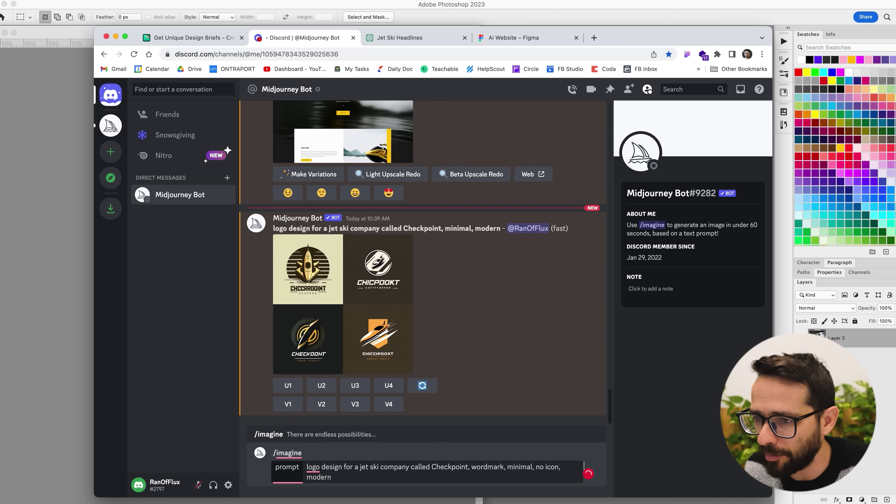
{"action": "key", "text": "Return"}
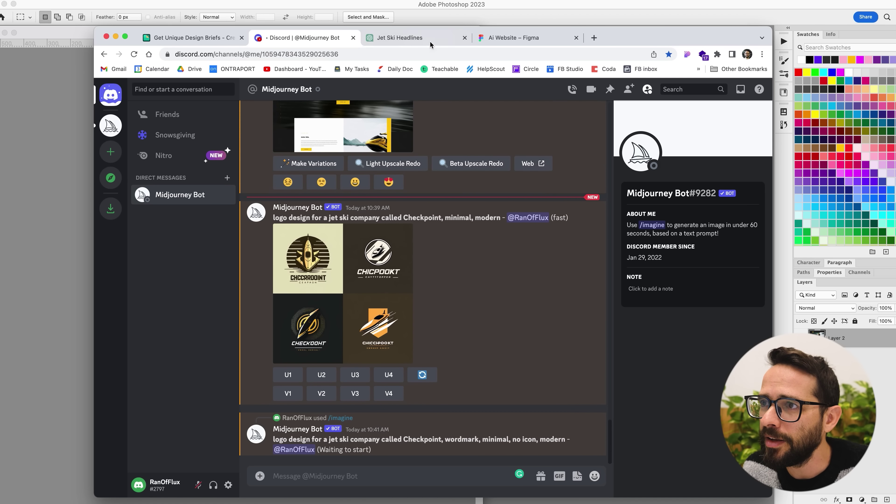
Ask ChatGPT "what pages should we have on the navigation of a custom jet ski e-commerce shop".
{"action": "left_click", "coordinate": [514, 37]}
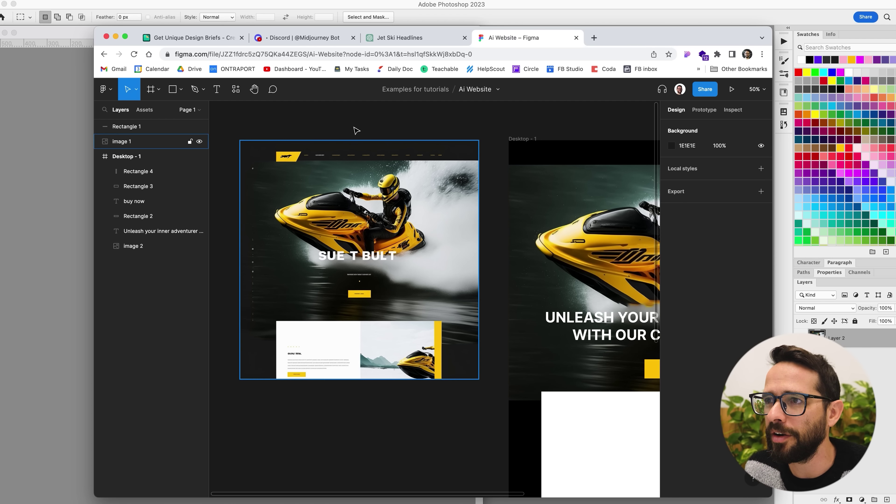
{"action": "scroll", "coordinate": [332, 134], "scroll_direction": "right", "scroll_amount": 6}
{"action": "left_click", "coordinate": [380, 37]}
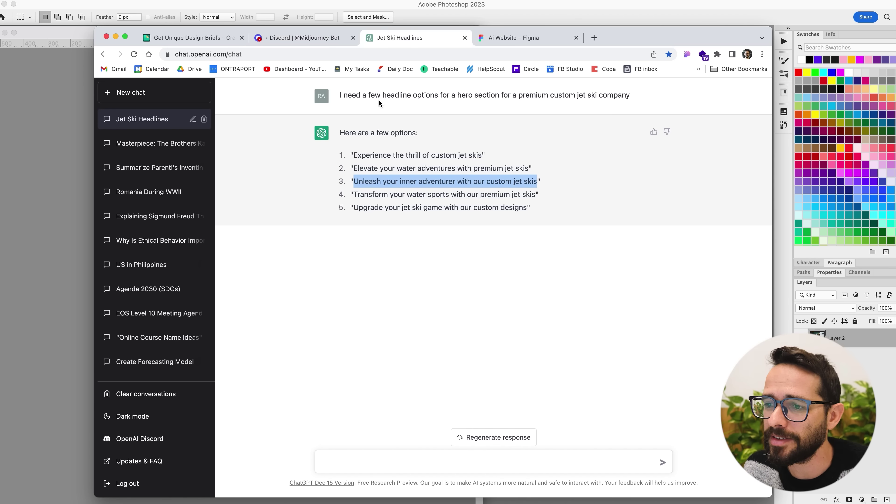
{"action": "left_click", "coordinate": [356, 456]}
{"action": "type", "text": "wha"}
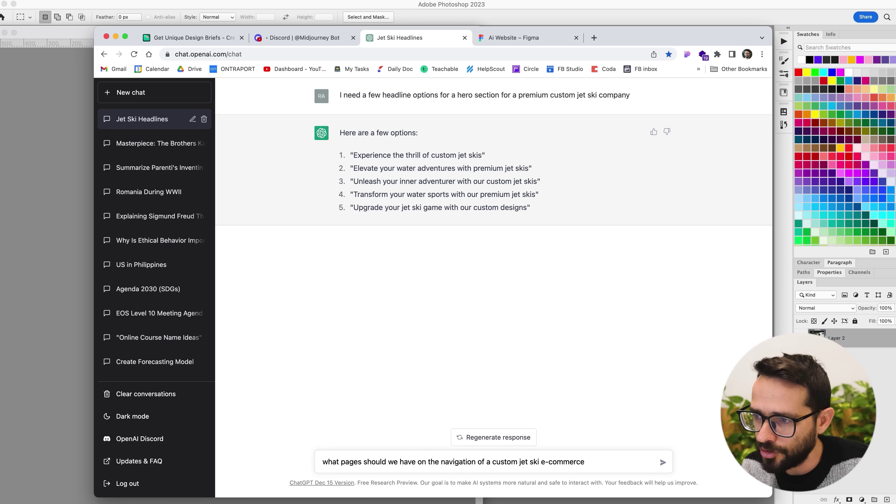
{"action": "key", "text": "Return"}
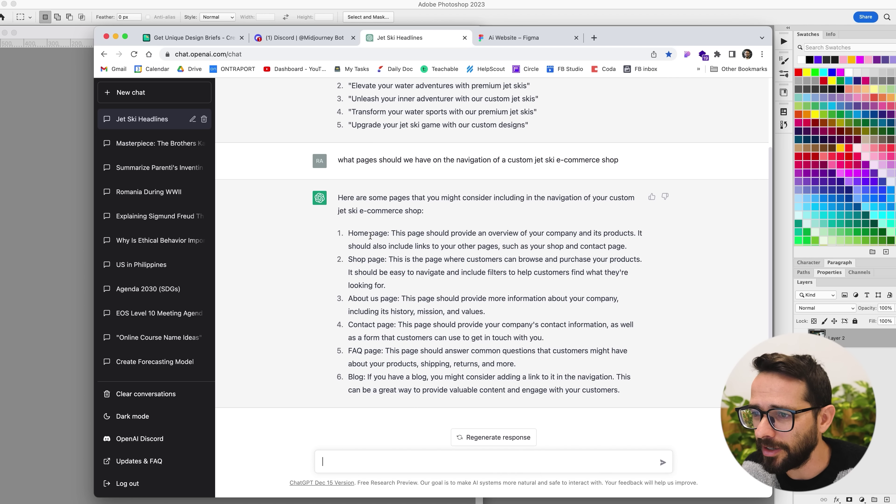
Back in Figma, duplicate the BUY NOW label into the black header bar and color the copy white, FFFFFF.
{"action": "left_click", "coordinate": [487, 35]}
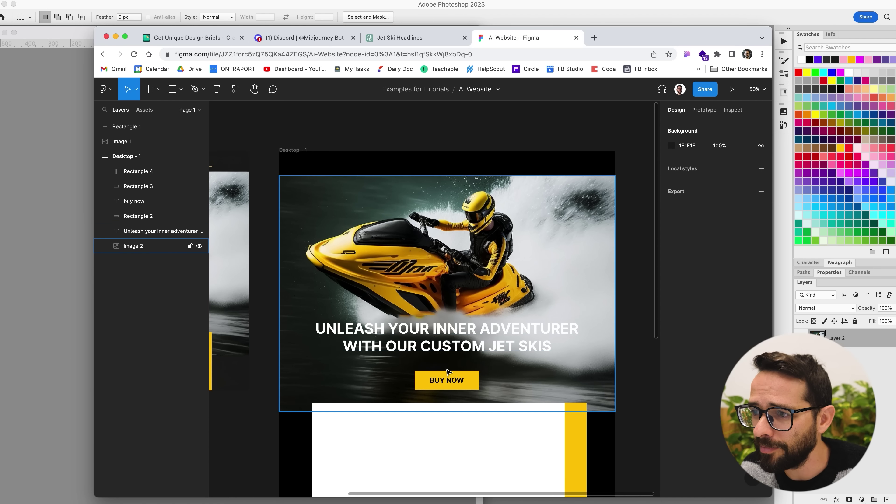
{"action": "left_click", "coordinate": [448, 382]}
{"action": "left_click_drag", "start_coordinate": [448, 382], "coordinate": [432, 165]}
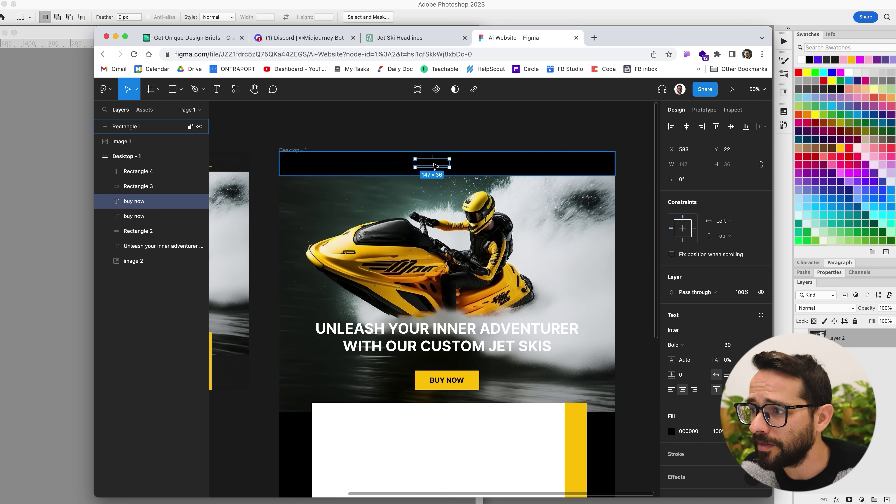
{"action": "left_click", "coordinate": [671, 431]}
{"action": "left_click_drag", "start_coordinate": [549, 371], "coordinate": [548, 264]}
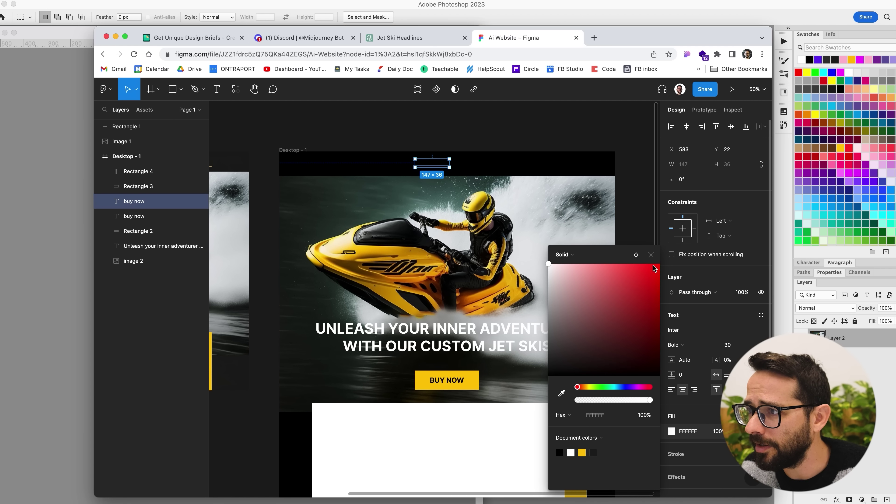
{"action": "left_click", "coordinate": [652, 255]}
Bring the header label to the front, set its font size to 18 and place it at X 705, Y 40.
{"action": "key", "text": "super+alt+bracketright"}
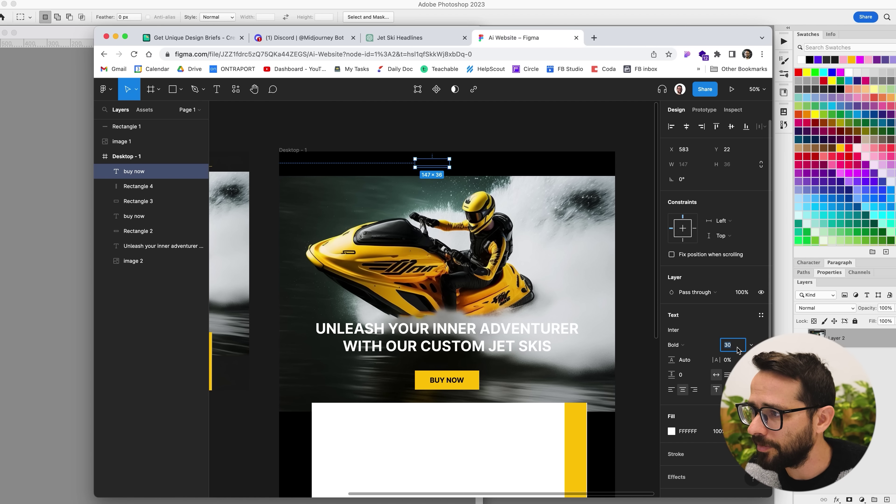
{"action": "key", "text": "Return"}
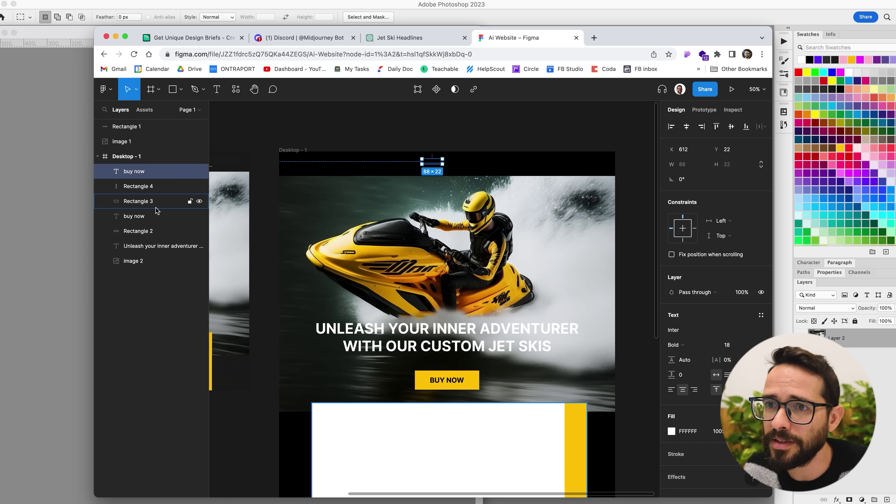
{"action": "left_click_drag", "start_coordinate": [432, 162], "coordinate": [456, 165]}
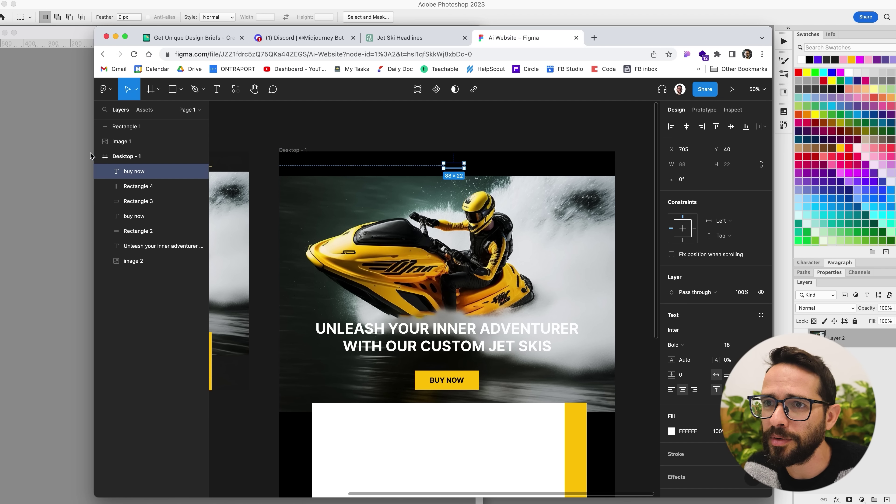
Reorder the layers so the concept image and the black header rectangle sit inside Desktop - 1, beneath the hero image.
{"action": "left_click", "coordinate": [137, 141]}
{"action": "left_click_drag", "start_coordinate": [137, 141], "coordinate": [141, 267]}
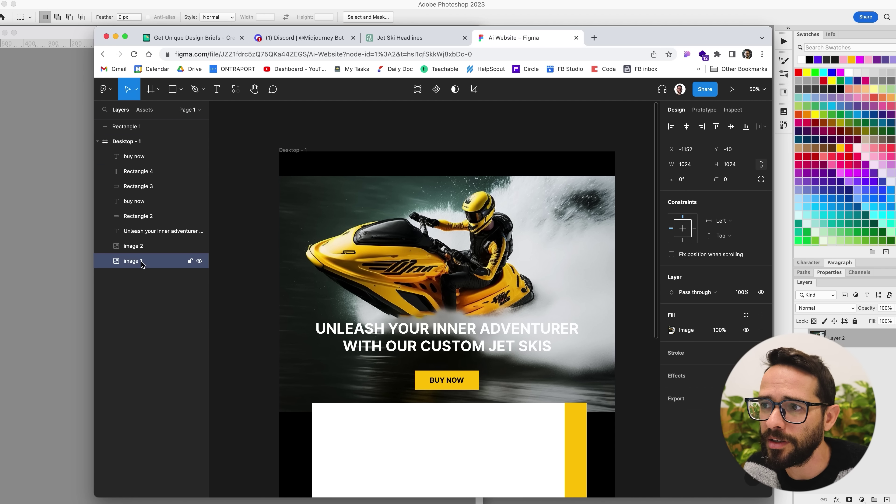
{"action": "left_click", "coordinate": [138, 156]}
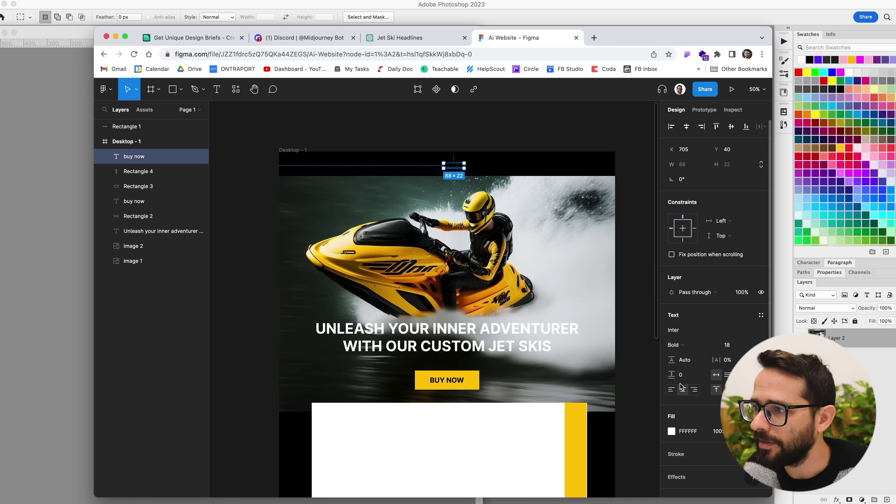
{"action": "left_click_drag", "start_coordinate": [149, 133], "coordinate": [141, 251]}
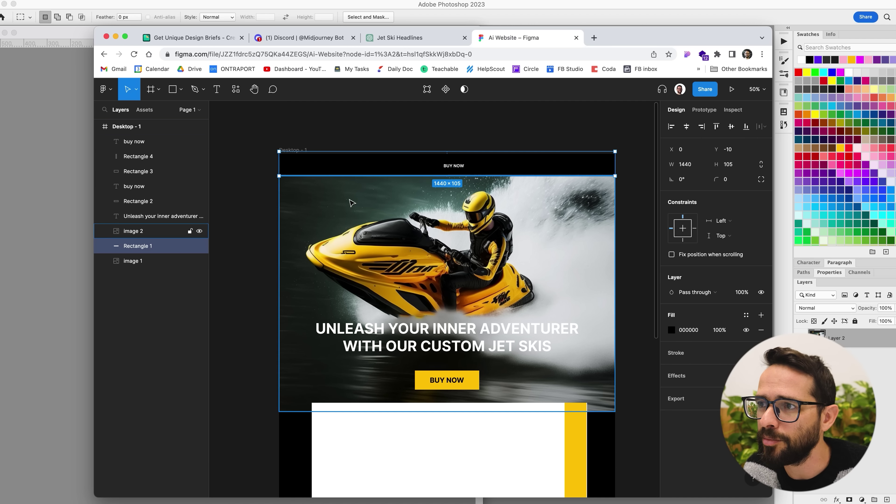
Change the header label to "shop" and duplicate it beside itself as a "contact" navigation item.
{"action": "left_click", "coordinate": [459, 167]}
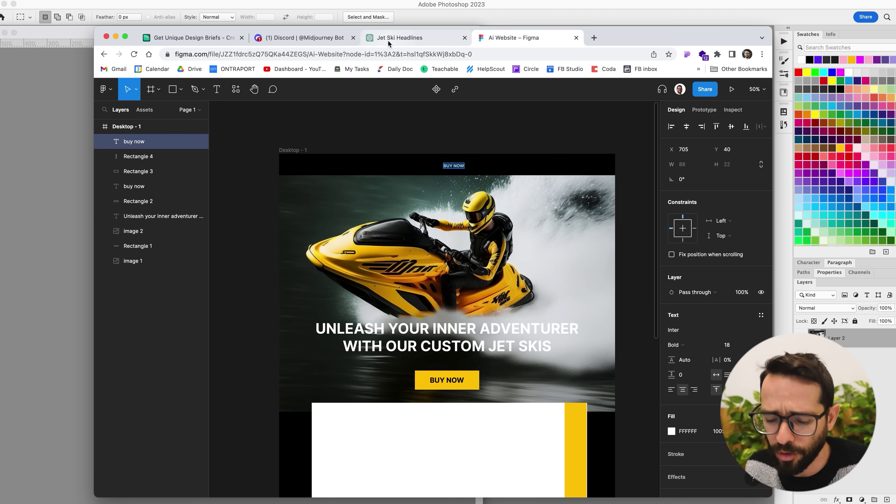
{"action": "type", "text": "shop"}
{"action": "key", "text": "Escape"}
{"action": "left_click_drag", "start_coordinate": [452, 169], "coordinate": [477, 167]}
{"action": "double_click", "coordinate": [479, 165]}
{"action": "type", "text": "contact"}
{"action": "key", "text": "Escape"}
Duplicate the contact item twice along the header to create the "faq" and "about us" navigation items.
{"action": "left_click_drag", "start_coordinate": [481, 168], "coordinate": [511, 170]}
{"action": "double_click", "coordinate": [508, 166]}
{"action": "type", "text": "faq"}
{"action": "key", "text": "Escape"}
{"action": "key", "text": "Escape"}
{"action": "left_click_drag", "start_coordinate": [506, 169], "coordinate": [522, 168]}
{"action": "double_click", "coordinate": [522, 166]}
{"action": "type", "text": "about us"}
{"action": "key", "text": "Escape"}
Spread the navigation items along the header's right side in the order shop, contact, faq, about us.
{"action": "left_click_drag", "start_coordinate": [542, 170], "coordinate": [588, 171]}
{"action": "left_click_drag", "start_coordinate": [506, 166], "coordinate": [561, 166]}
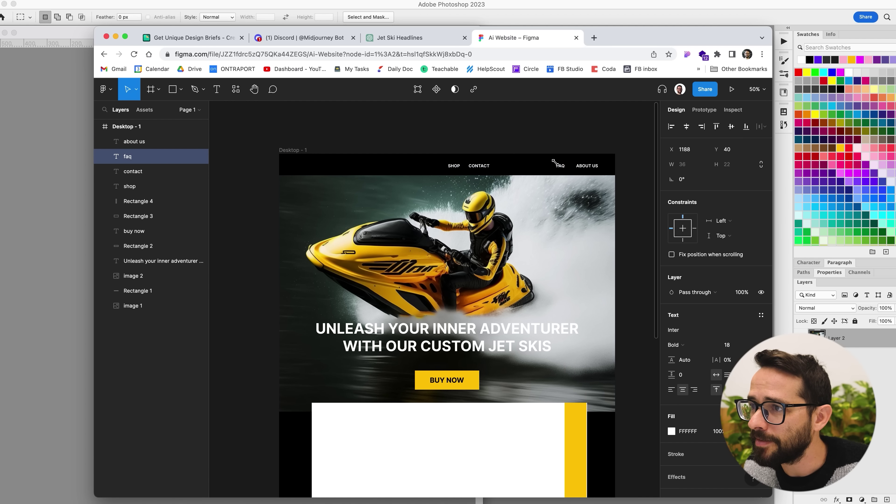
{"action": "left_click_drag", "start_coordinate": [478, 172], "coordinate": [507, 166]}
Duplicate the yellow button rectangle, 276 × 82 px, into the header's upper-left corner at X 0, Y -1.
{"action": "left_click", "coordinate": [431, 131]}
{"action": "left_click_drag", "start_coordinate": [477, 388], "coordinate": [340, 172]}
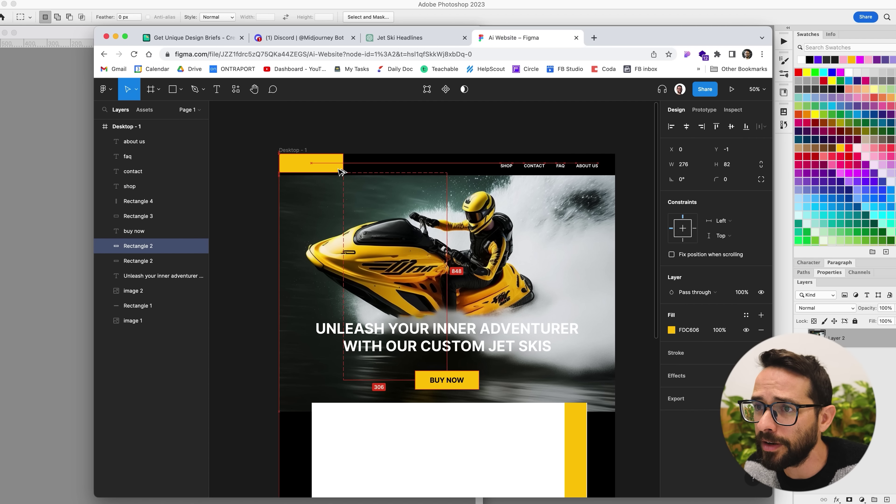
Examine the logo block in the header of the upscaled jet ski concept in Discord and return to Figma.
{"action": "scroll", "coordinate": [498, 279], "scroll_direction": "left", "scroll_amount": 10}
{"action": "scroll", "coordinate": [498, 276], "scroll_direction": "down", "scroll_amount": 5}
{"action": "left_click_drag", "start_coordinate": [498, 306], "coordinate": [451, 327]}
{"action": "scroll", "coordinate": [451, 327], "scroll_direction": "up", "scroll_amount": 2}
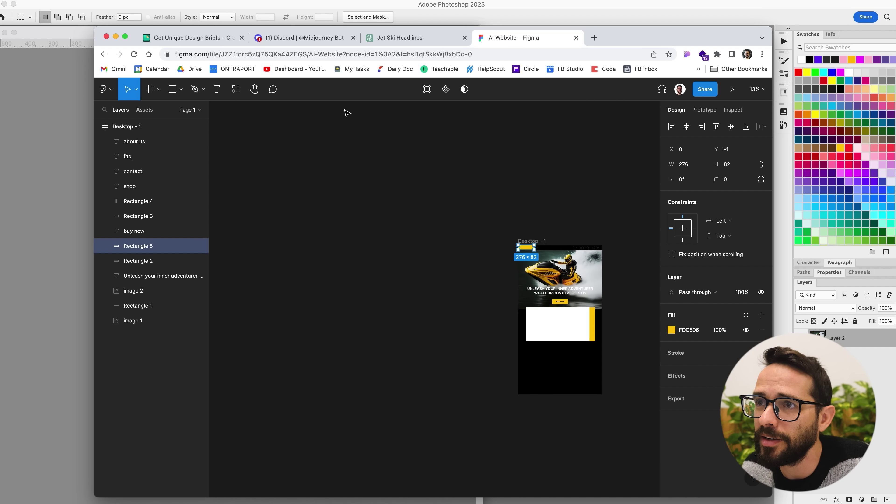
{"action": "key", "text": "shift+equal"}
{"action": "scroll", "coordinate": [356, 301], "scroll_direction": "right", "scroll_amount": 4}
{"action": "left_click", "coordinate": [281, 39]}
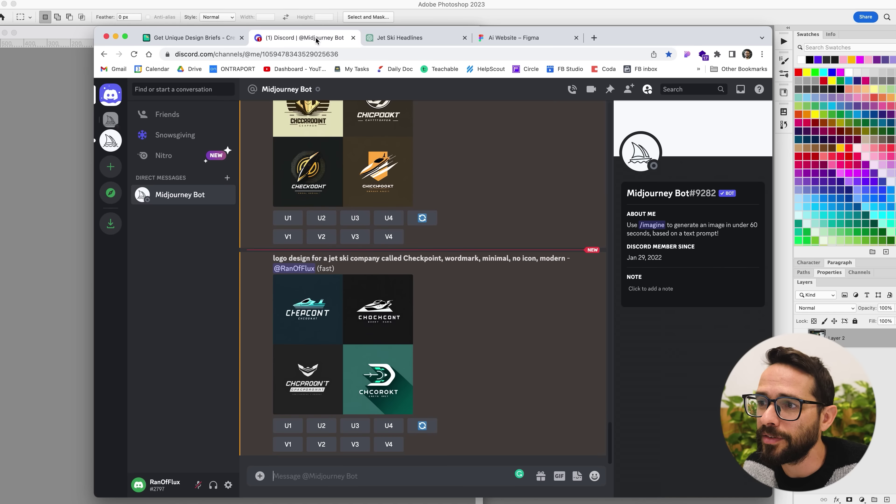
{"action": "scroll", "coordinate": [434, 248], "scroll_direction": "down", "scroll_amount": 5}
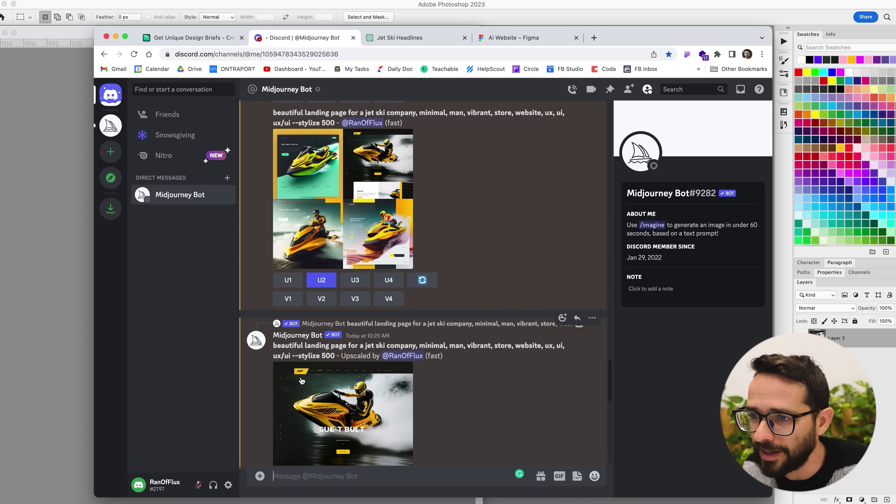
{"action": "left_click", "coordinate": [342, 406]}
{"action": "left_click", "coordinate": [515, 38]}
Stretch the yellow rectangle in the header's upper-left corner down to the full header height, 93 px.
{"action": "left_click", "coordinate": [442, 184]}
{"action": "scroll", "coordinate": [442, 180], "scroll_direction": "right", "scroll_amount": 5}
{"action": "scroll", "coordinate": [375, 189], "scroll_direction": "up", "scroll_amount": 10}
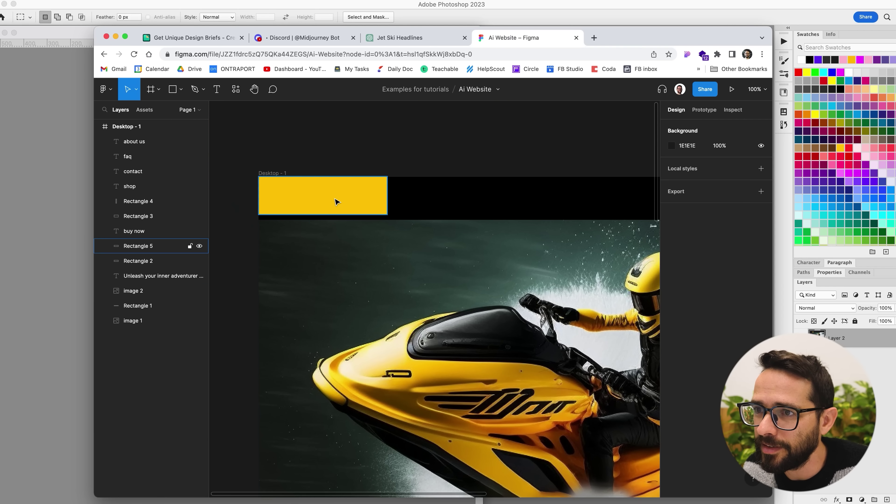
{"action": "left_click", "coordinate": [336, 202]}
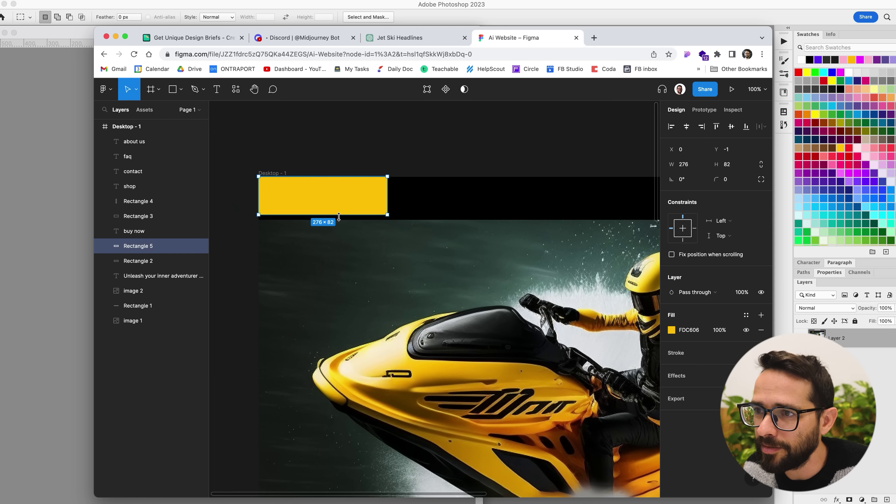
{"action": "left_click_drag", "start_coordinate": [339, 214], "coordinate": [339, 222]}
Slant the yellow header block's right edge by moving its upper-right corner point outward to X 334, Y -1, and deselect the shape.
{"action": "double_click", "coordinate": [372, 206]}
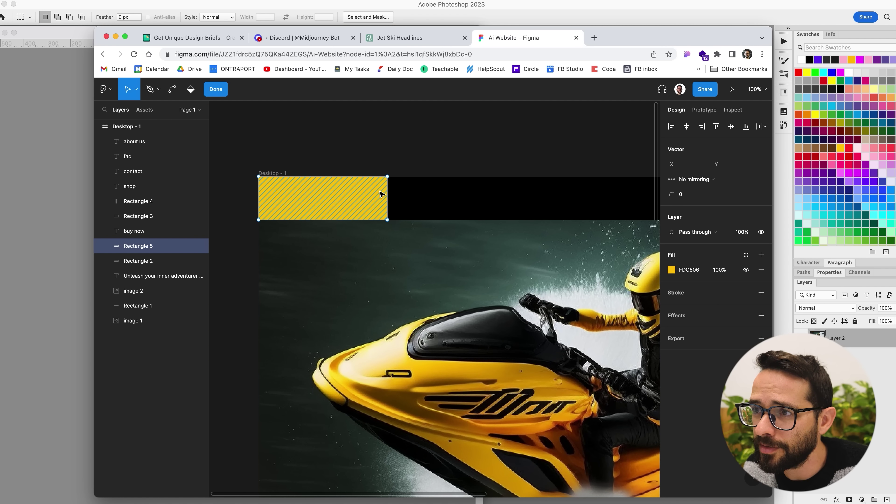
{"action": "left_click_drag", "start_coordinate": [387, 177], "coordinate": [419, 182]}
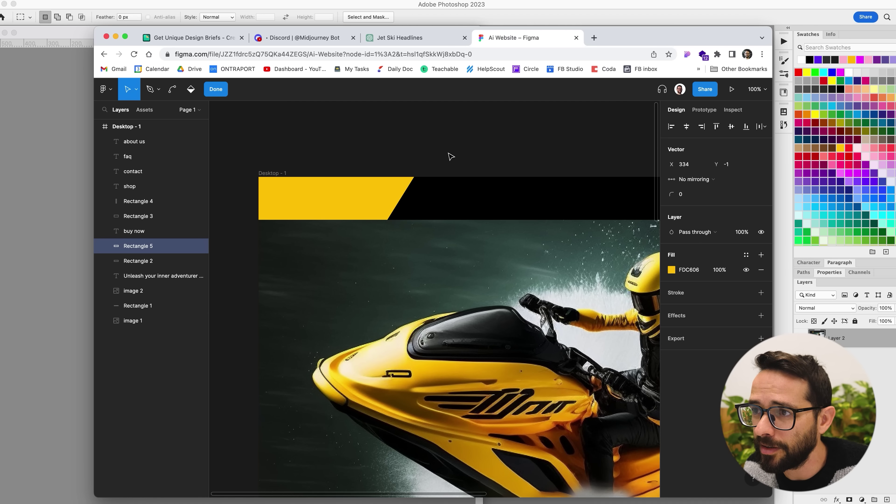
{"action": "key", "text": "Escape"}
{"action": "scroll", "coordinate": [429, 225], "scroll_direction": "down", "scroll_amount": 5}
{"action": "scroll", "coordinate": [388, 176], "scroll_direction": "down", "scroll_amount": 3}
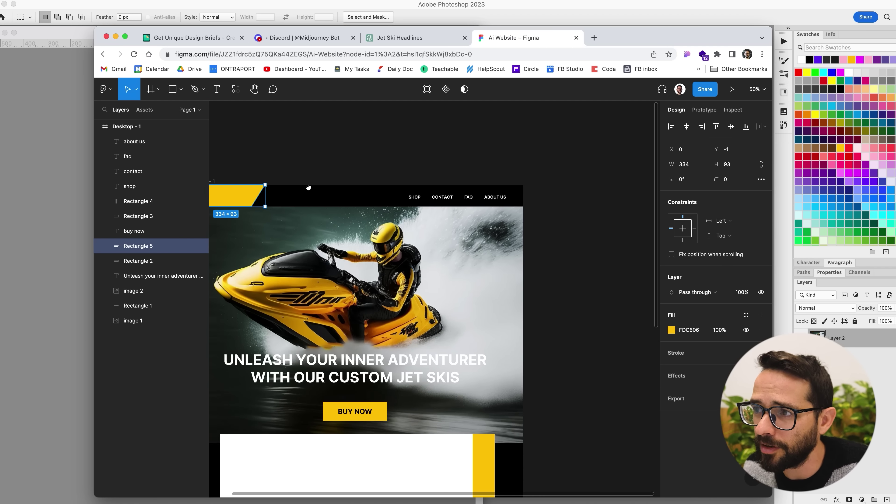
{"action": "scroll", "coordinate": [364, 145], "scroll_direction": "up", "scroll_amount": 1}
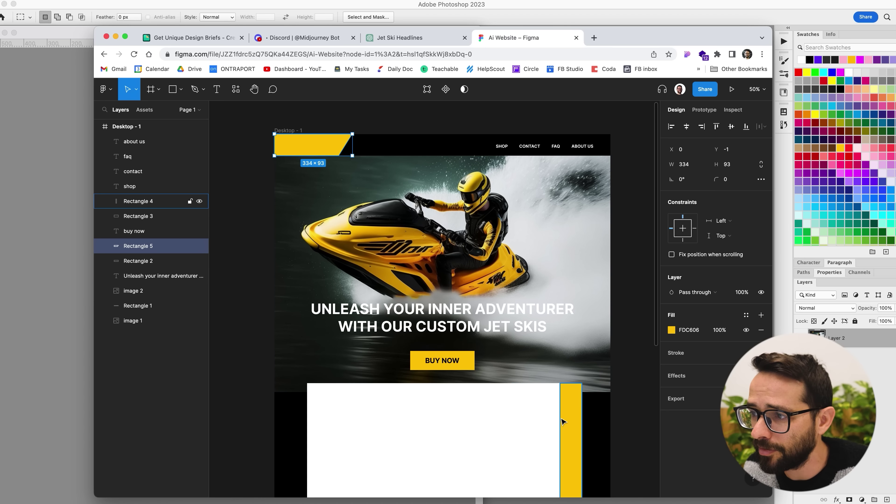
{"action": "left_click", "coordinate": [573, 424]}
{"action": "left_click", "coordinate": [418, 117]}
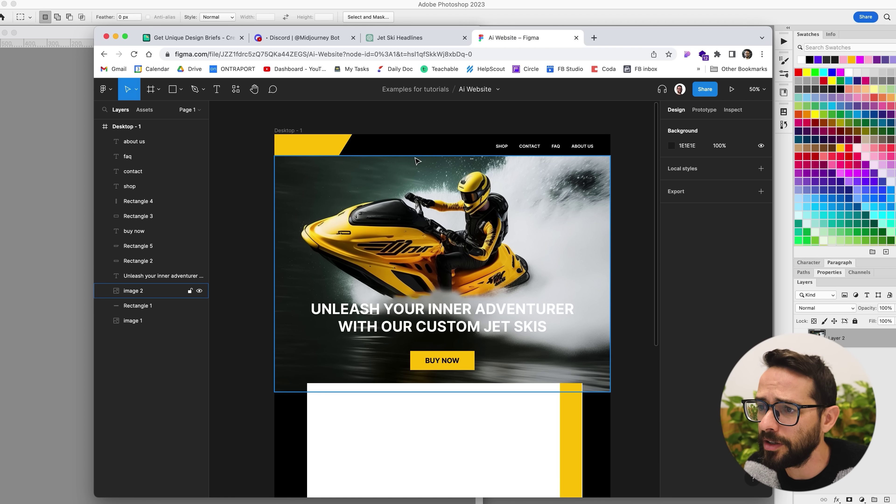
Switch to Discord, compare the four wordmark logo concepts for the jet ski company Checkpoint, and upscale the third one.
{"action": "left_click", "coordinate": [290, 38]}
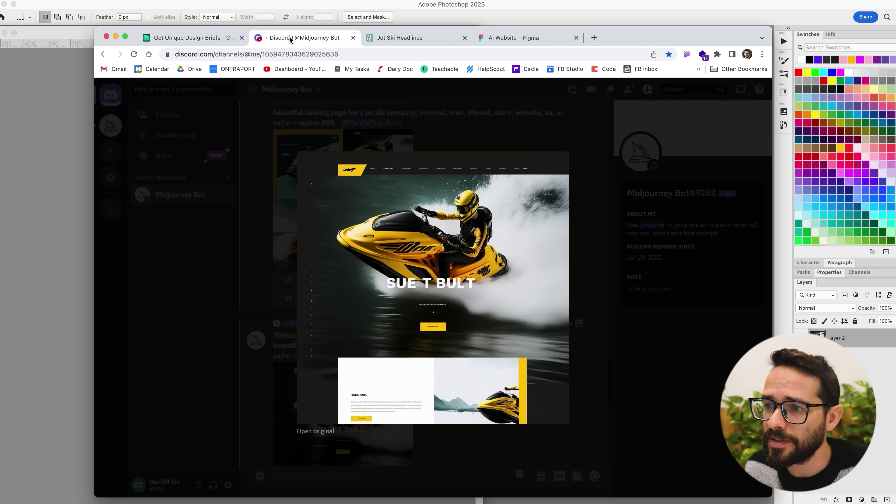
{"action": "left_click", "coordinate": [315, 128]}
{"action": "scroll", "coordinate": [494, 286], "scroll_direction": "down", "scroll_amount": 10}
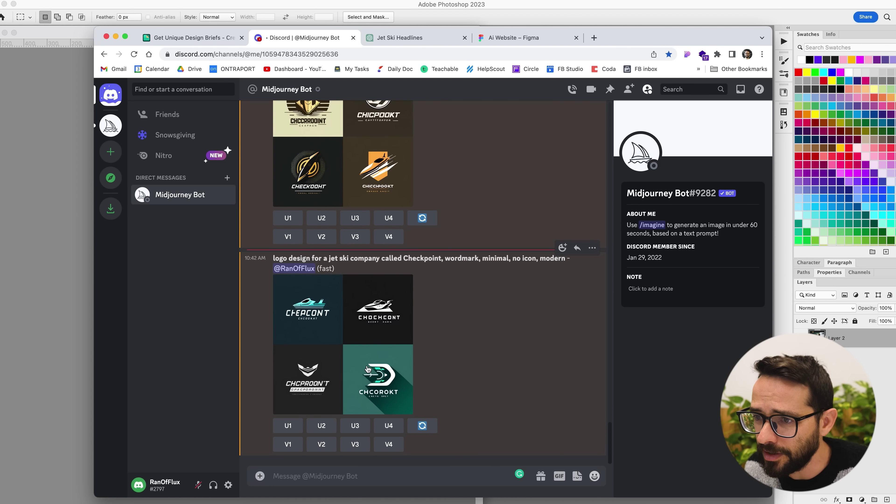
{"action": "left_click", "coordinate": [362, 340]}
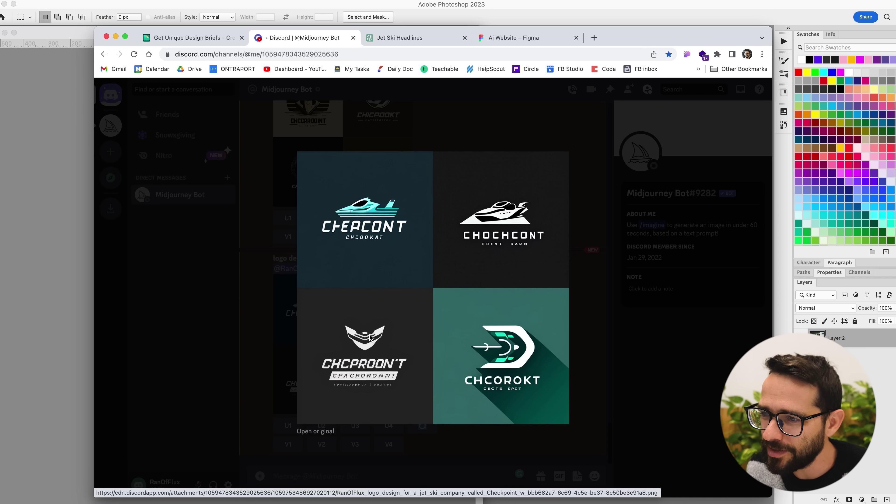
{"action": "left_click", "coordinate": [282, 338]}
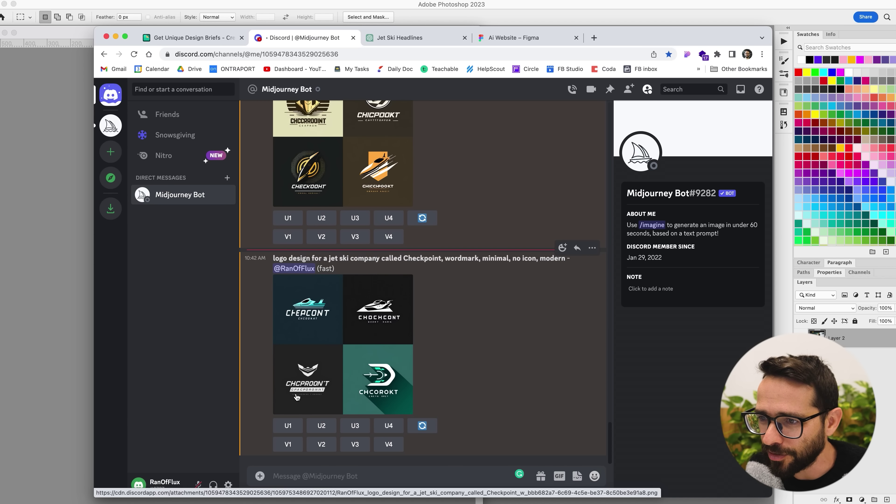
{"action": "left_click", "coordinate": [303, 381]}
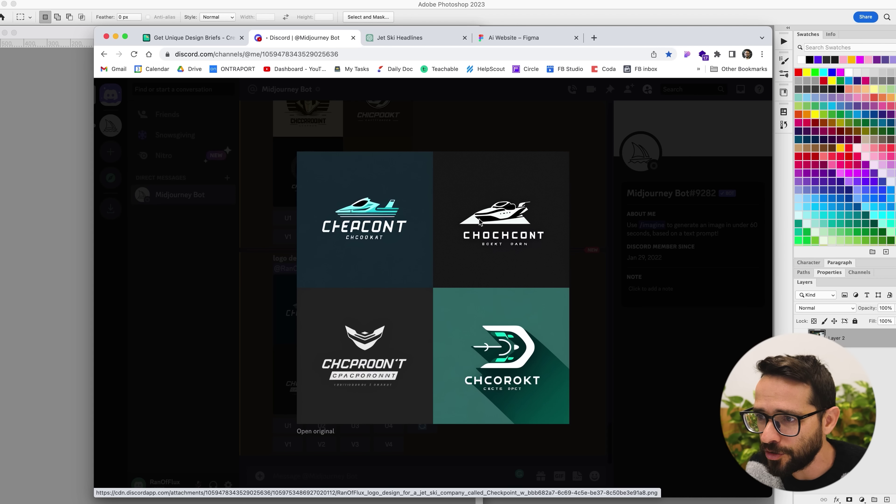
{"action": "left_click", "coordinate": [242, 373]}
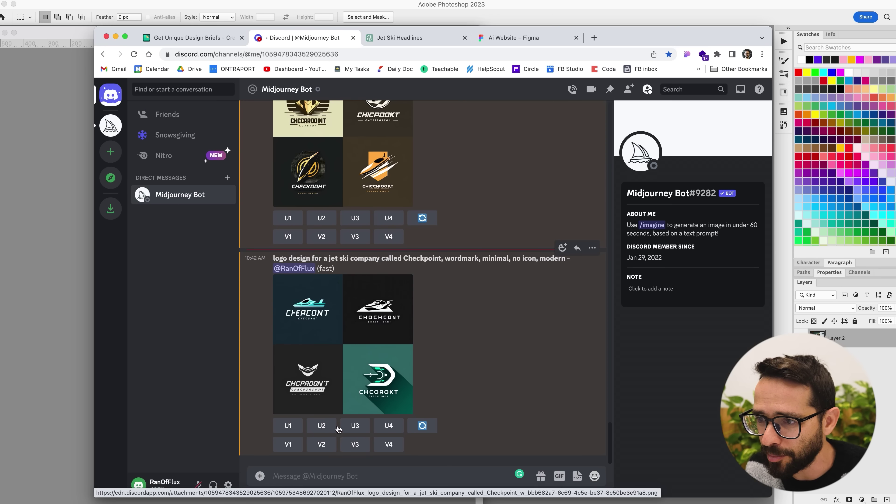
{"action": "left_click", "coordinate": [356, 428]}
Check the page in Figma and examine the lower content section of the upscaled jet ski landing page concept in Discord.
{"action": "left_click", "coordinate": [429, 38]}
{"action": "left_click", "coordinate": [494, 39]}
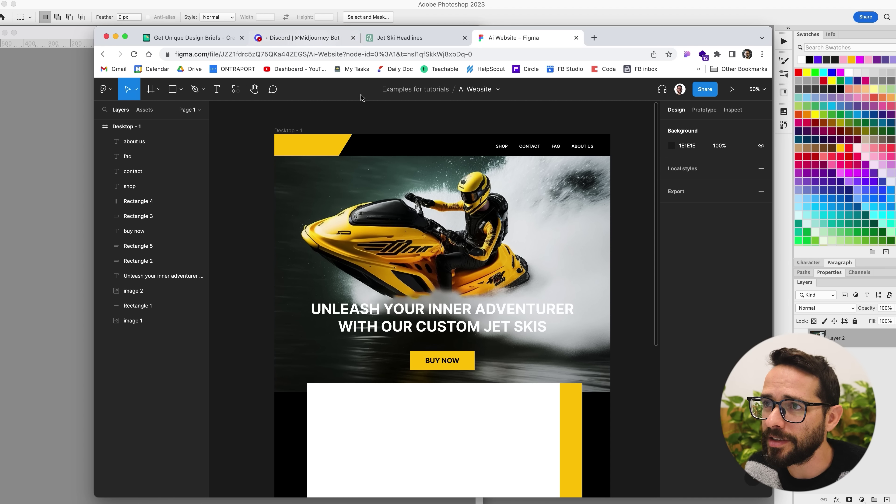
{"action": "left_click", "coordinate": [314, 42]}
{"action": "scroll", "coordinate": [370, 351], "scroll_direction": "down", "scroll_amount": 10}
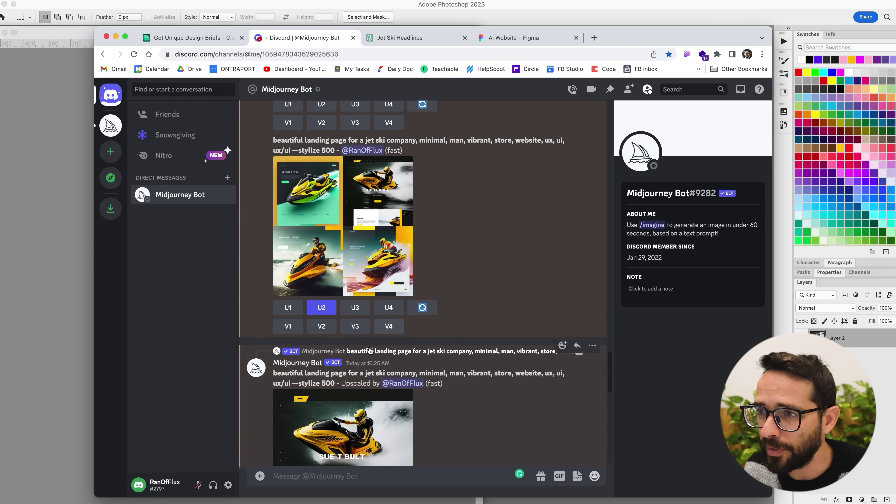
{"action": "scroll", "coordinate": [370, 350], "scroll_direction": "up", "scroll_amount": 2}
{"action": "scroll", "coordinate": [346, 318], "scroll_direction": "down", "scroll_amount": 6}
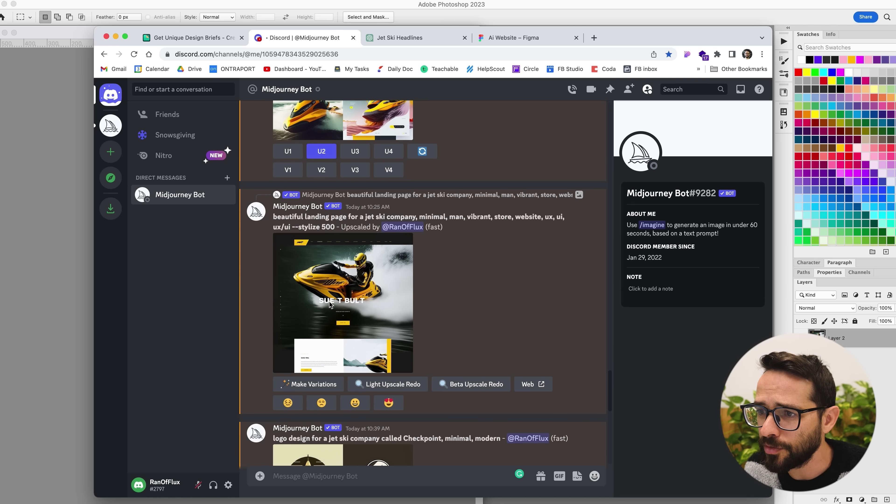
{"action": "left_click", "coordinate": [335, 314]}
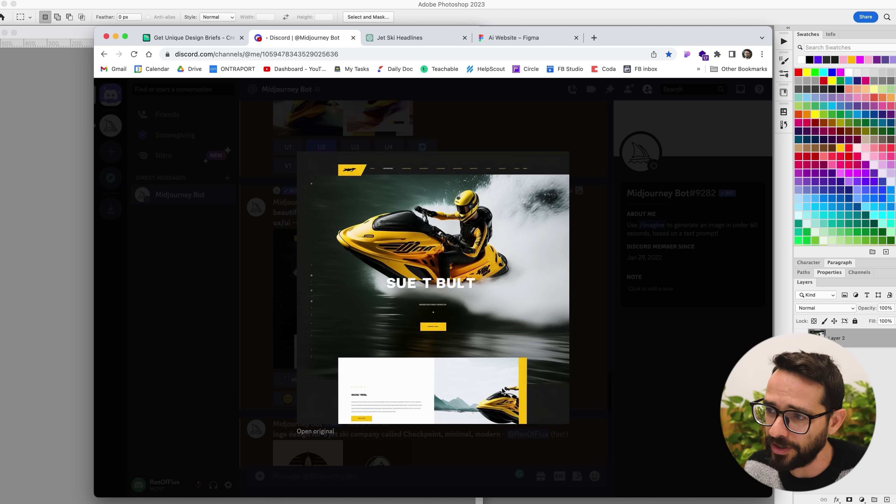
{"action": "left_click", "coordinate": [267, 258]}
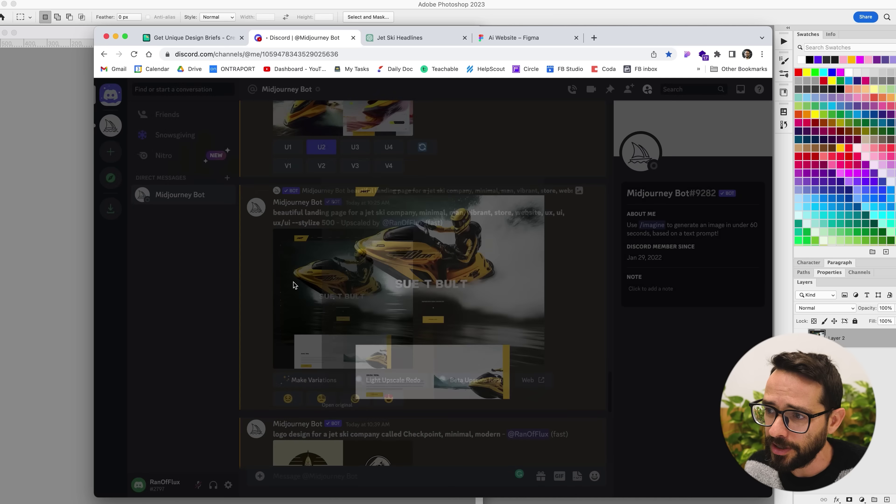
Submit a Midjourney /imagine request with the prompt "photo of man bravely riding yellow jet ski in sunset".
{"action": "scroll", "coordinate": [318, 354], "scroll_direction": "down", "scroll_amount": 10}
{"action": "type", "text": "/i"}
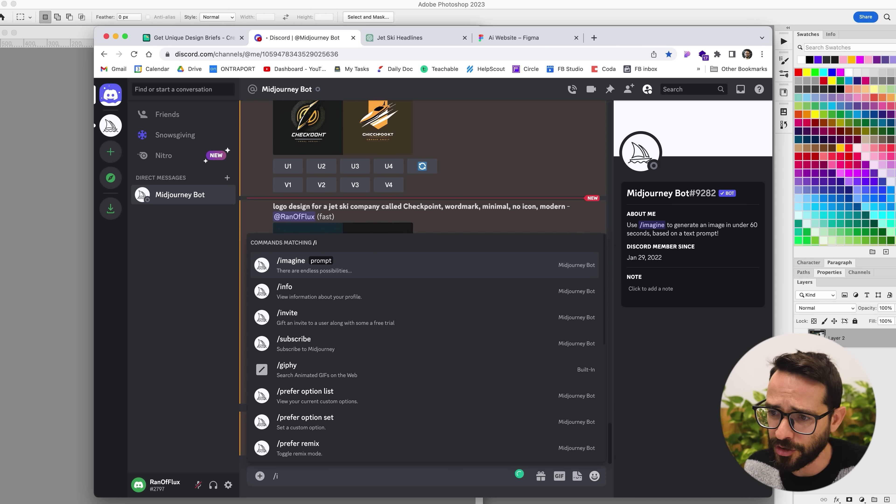
{"action": "key", "text": "Return"}
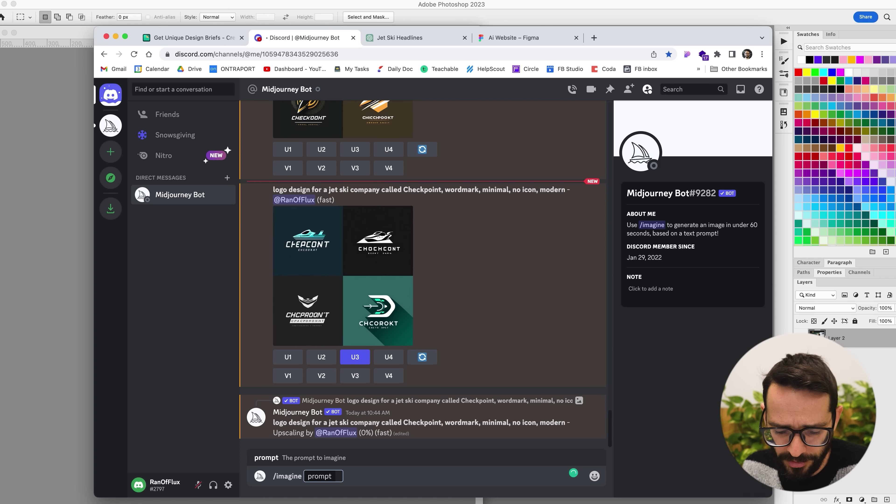
{"action": "type", "text": "yellow"}
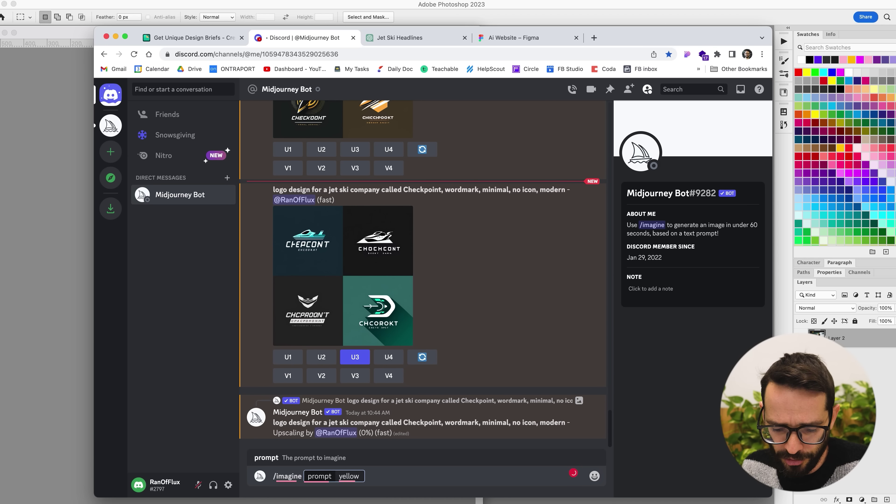
{"action": "type", "text": " jet"}
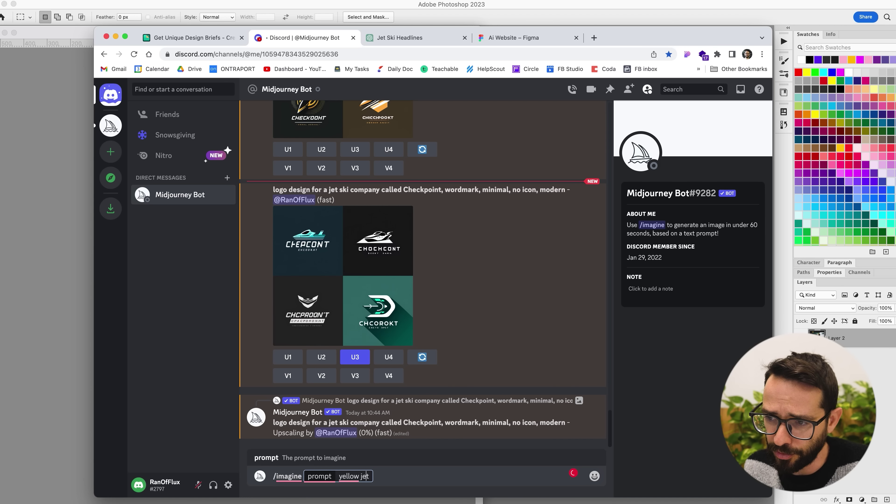
{"action": "type", "text": "photo"}
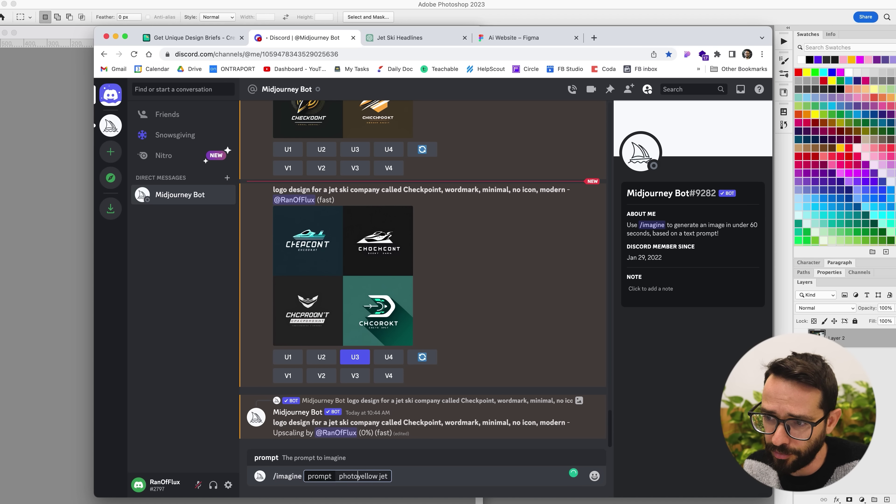
{"action": "type", "text": " of "}
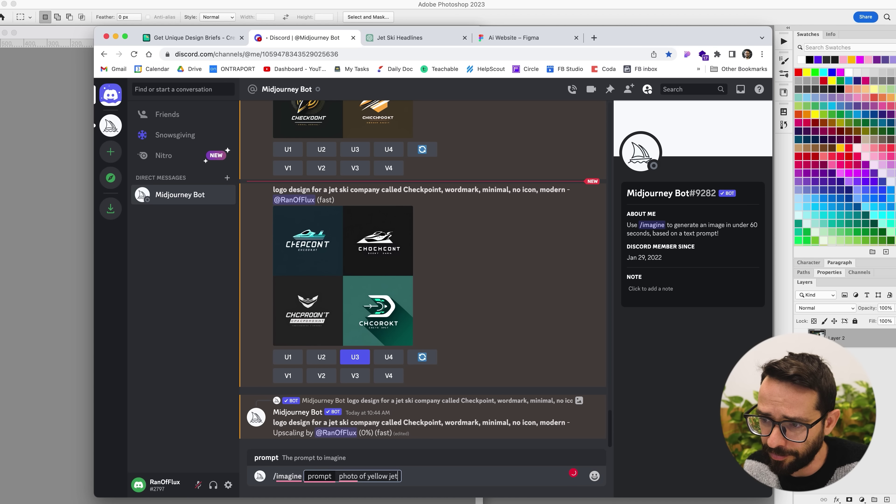
{"action": "type", "text": "man riding "}
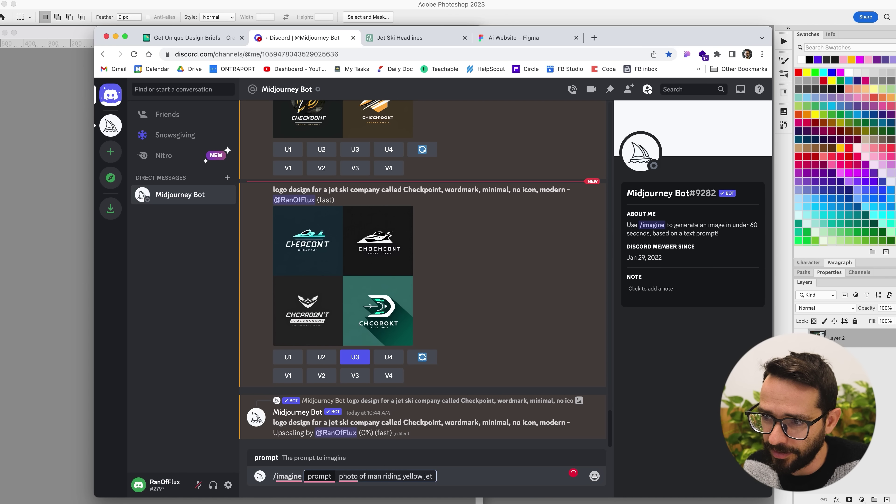
{"action": "type", "text": "bravly"}
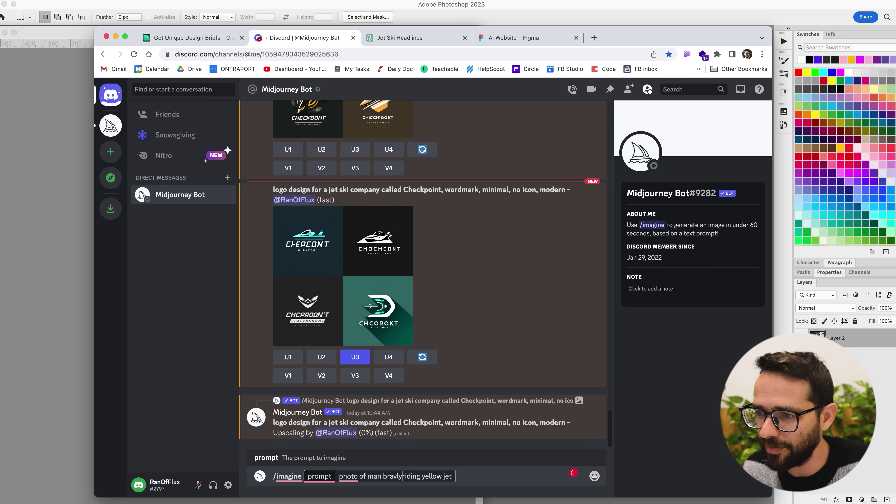
{"action": "type", "text": " e"}
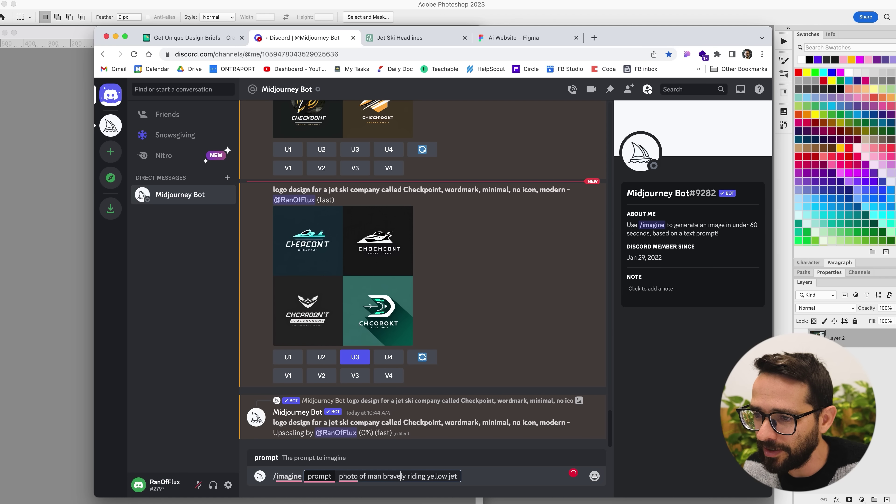
{"action": "left_click", "coordinate": [452, 482]}
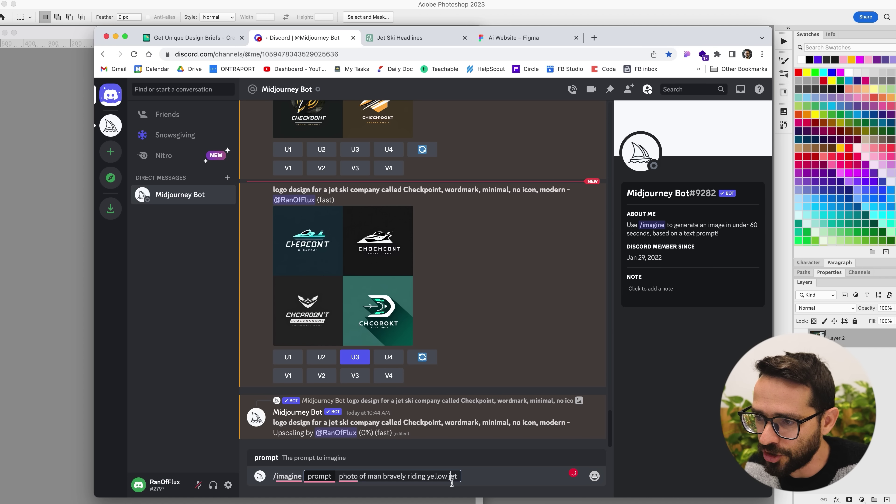
{"action": "type", "text": "ski"}
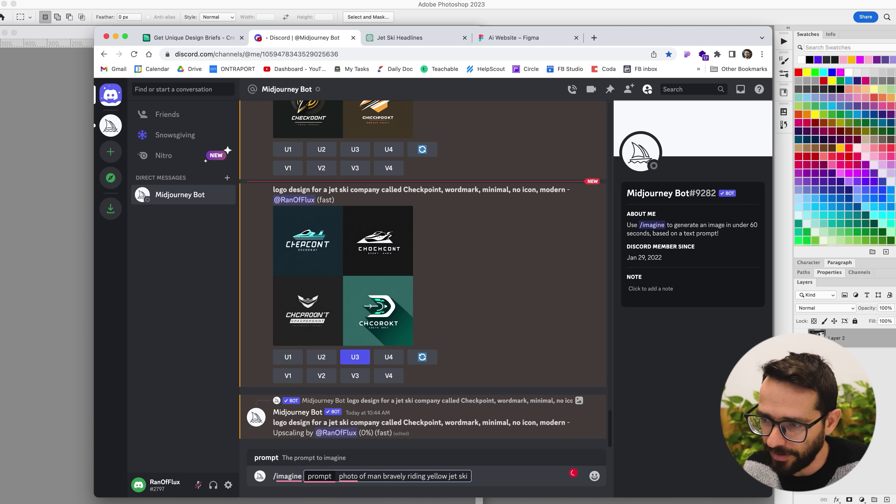
{"action": "type", "text": " in sunseyt"}
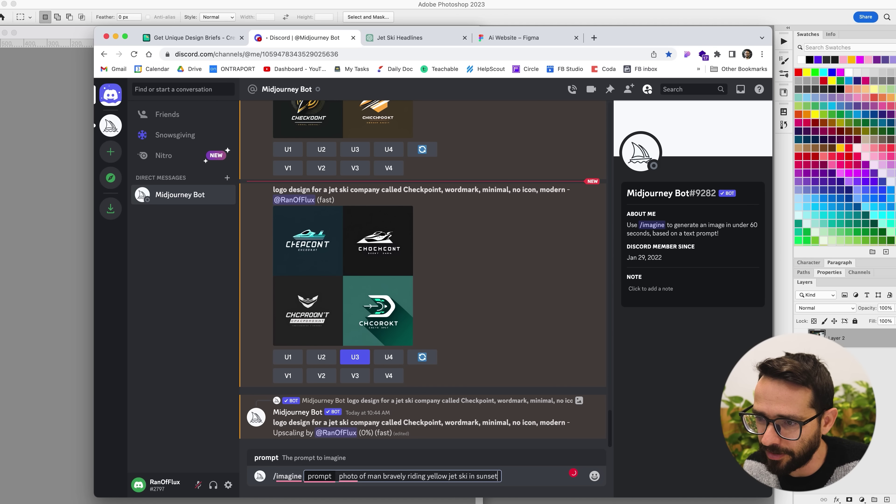
{"action": "key", "text": "Return"}
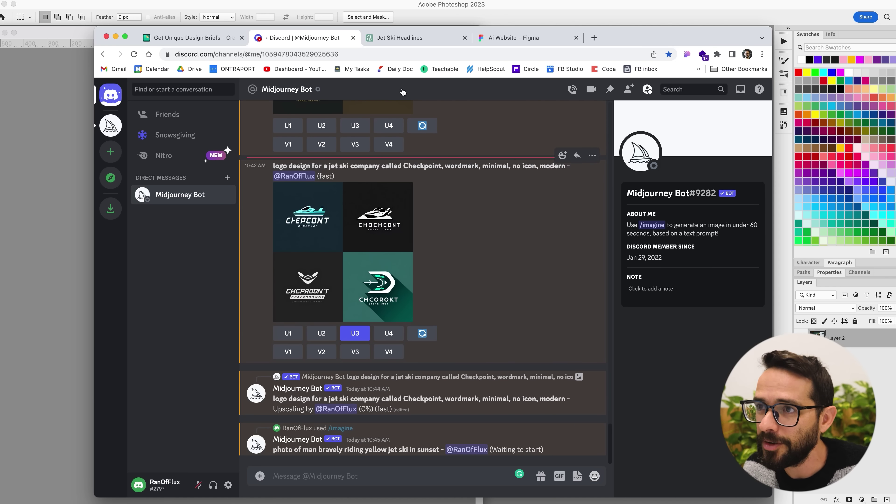
Switch to ChatGPT and ask "write me an about section for the jet ski company including headline".
{"action": "left_click", "coordinate": [409, 39]}
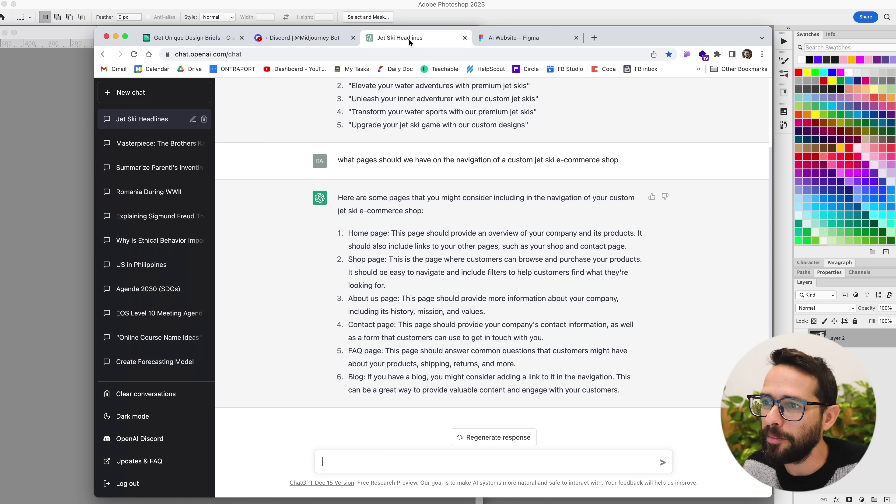
{"action": "left_click", "coordinate": [404, 471]}
{"action": "type", "text": "write me an about section for the jet ski company including hea"}
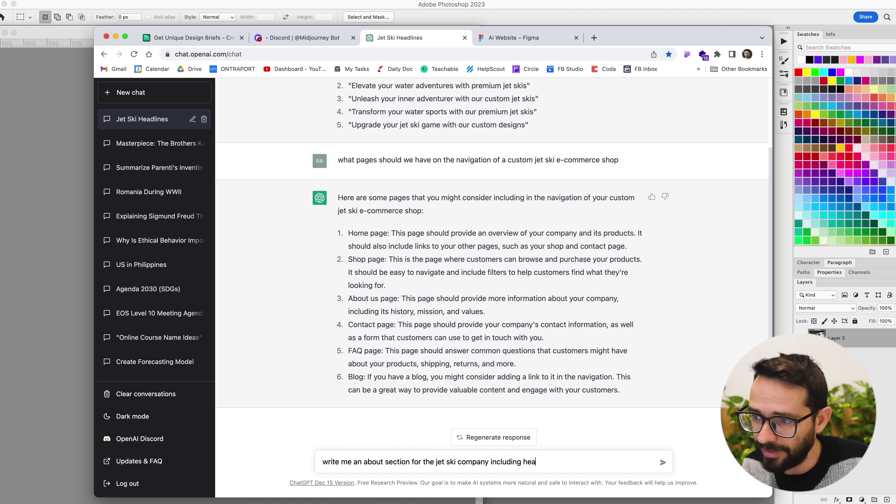
{"action": "type", "text": "dline"}
{"action": "key", "text": "Return"}
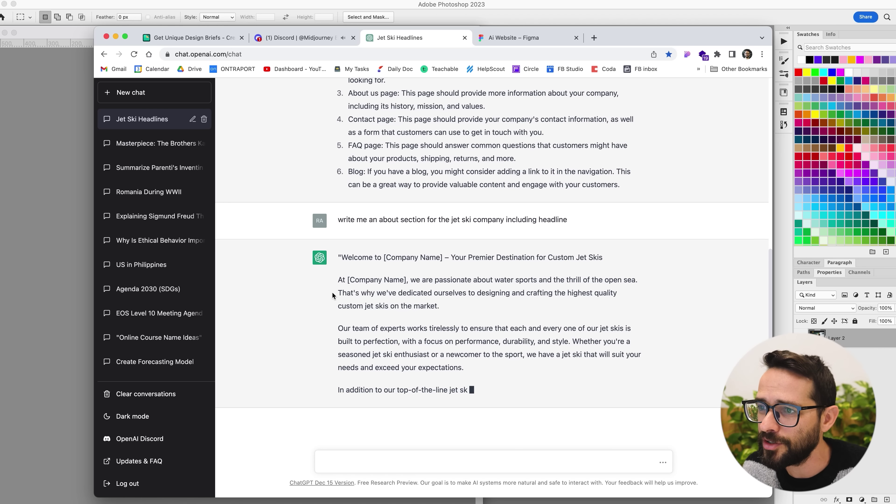
Copy the about section headline from the ChatGPT reply and, in Figma, duplicate the hero headline onto the white panel.
{"action": "left_click_drag", "start_coordinate": [603, 257], "coordinate": [341, 251]}
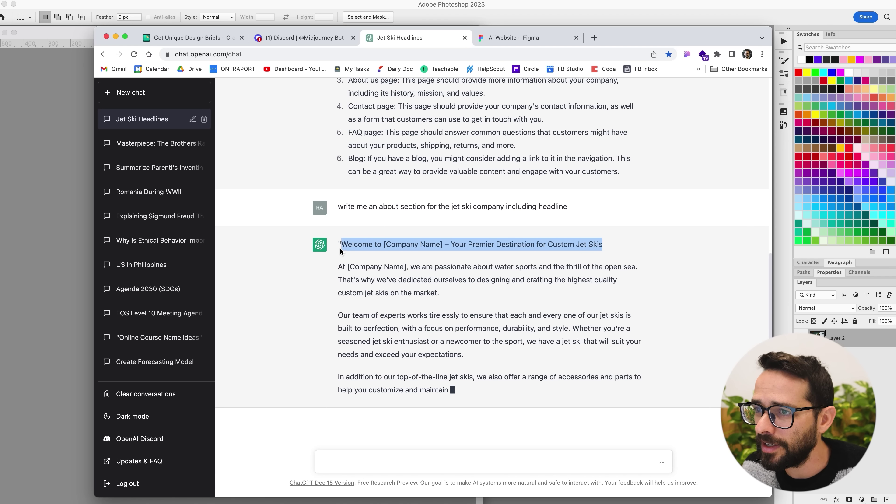
{"action": "left_click", "coordinate": [522, 39]}
{"action": "left_click_drag", "start_coordinate": [268, 402], "coordinate": [292, 301]}
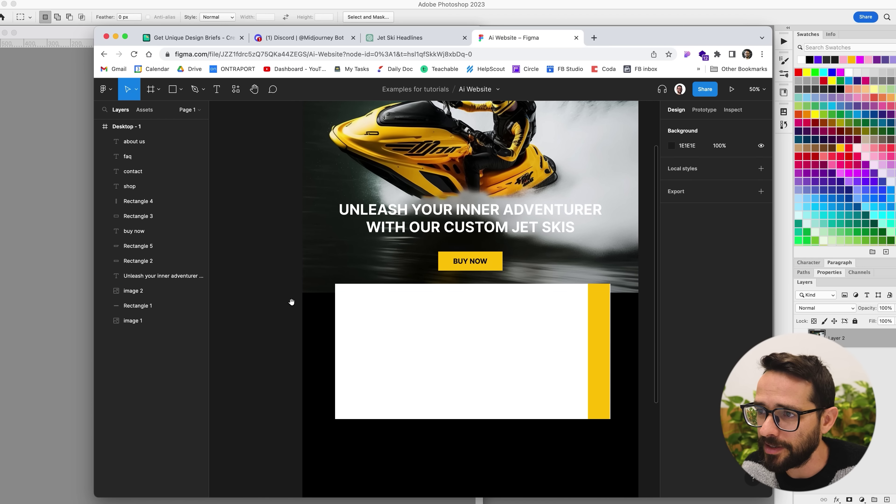
{"action": "left_click_drag", "start_coordinate": [399, 223], "coordinate": [416, 348], "text": "alt"}
Set the duplicated headline's fill to black (000000) and its font size to 35, and bring it to the front.
{"action": "left_click", "coordinate": [671, 431]}
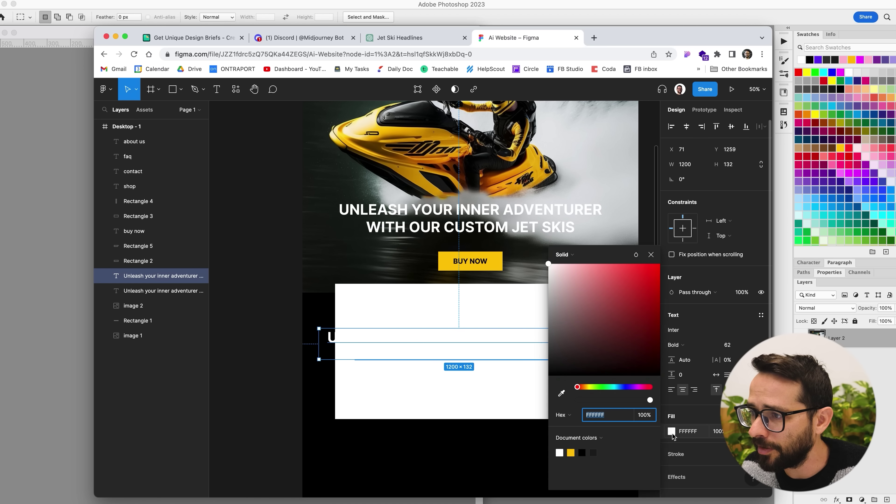
{"action": "left_click_drag", "start_coordinate": [580, 340], "coordinate": [550, 375]}
{"action": "left_click", "coordinate": [651, 255]}
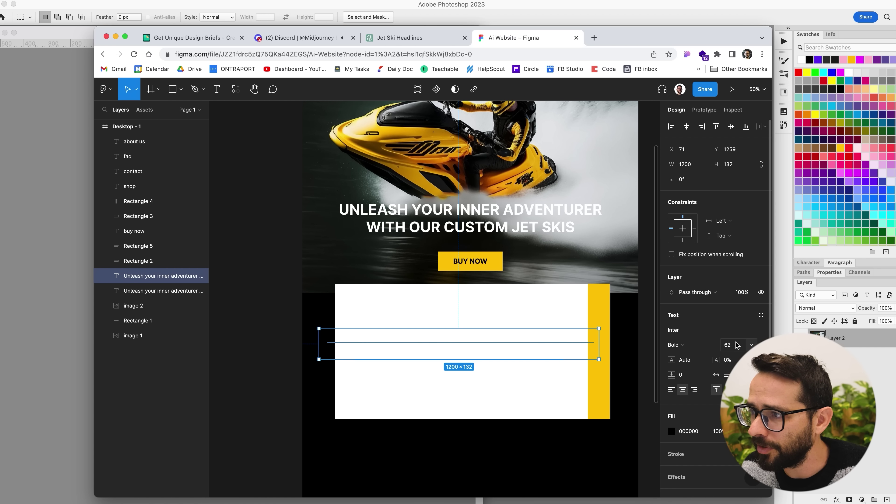
{"action": "type", "text": "35"}
{"action": "key", "text": "Return"}
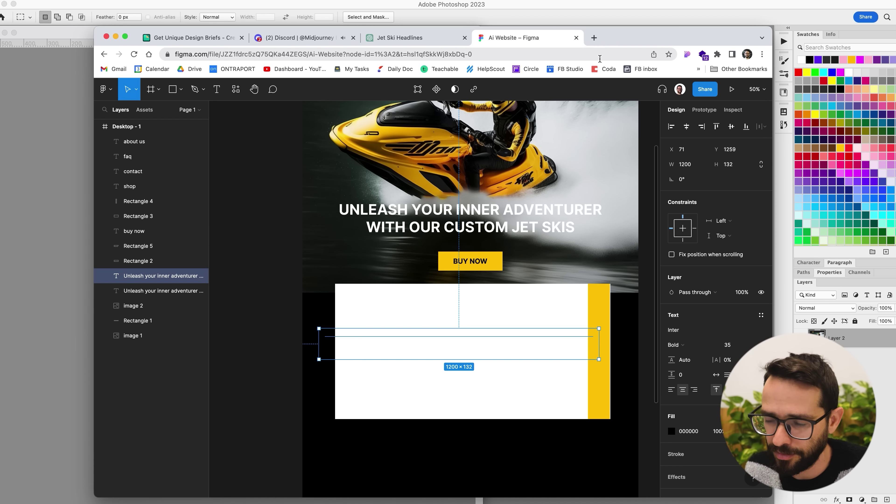
{"action": "key", "text": "bracketright"}
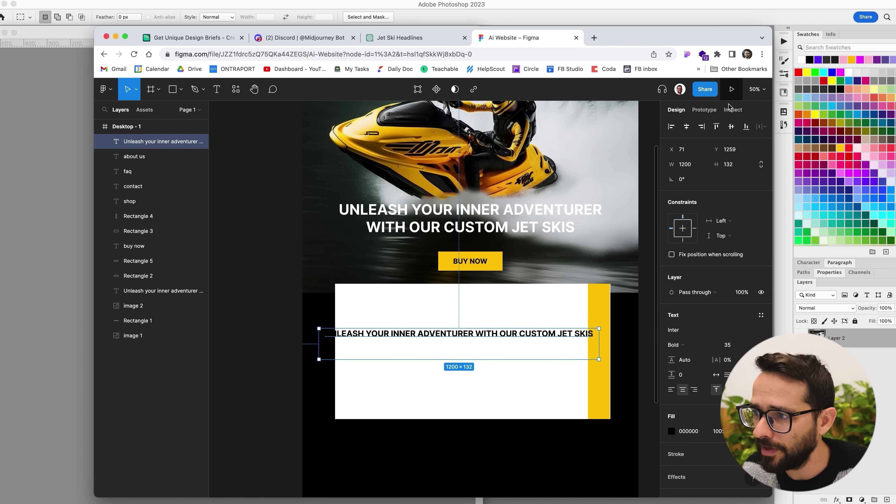
Left-align the duplicated headline, size and place its box about 511 wide on the white panel, and replace its text with the copied headline.
{"action": "left_click", "coordinate": [671, 390]}
{"action": "left_click_drag", "start_coordinate": [588, 342], "coordinate": [380, 323]}
{"action": "double_click", "coordinate": [400, 313]}
{"action": "type", "text": "WELCOME TO [COMPANY NAME] – YOUR PREMIER DESTINATION FOR CUSTOM JET SKIS"}
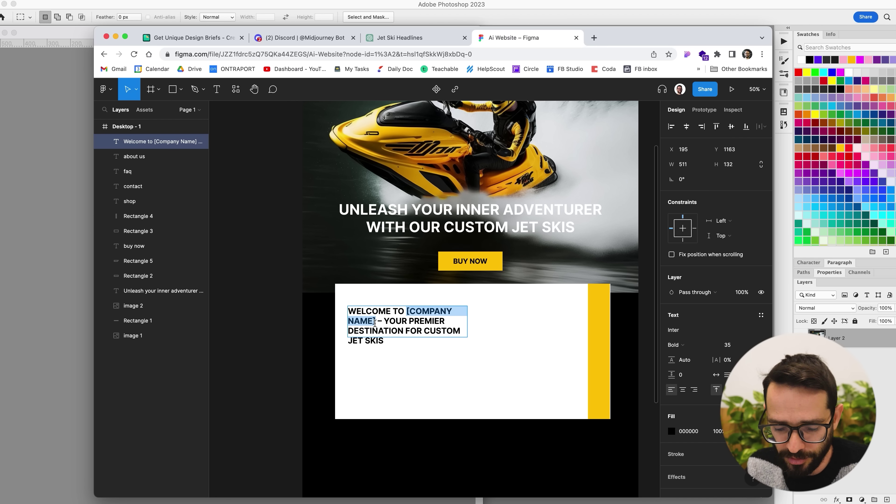
Replace the headline's company name placeholder with "checkpoint", verifying the name in the design brief, and move the headline to about X 186, Y 1125.
{"action": "type", "text": "checkam"}
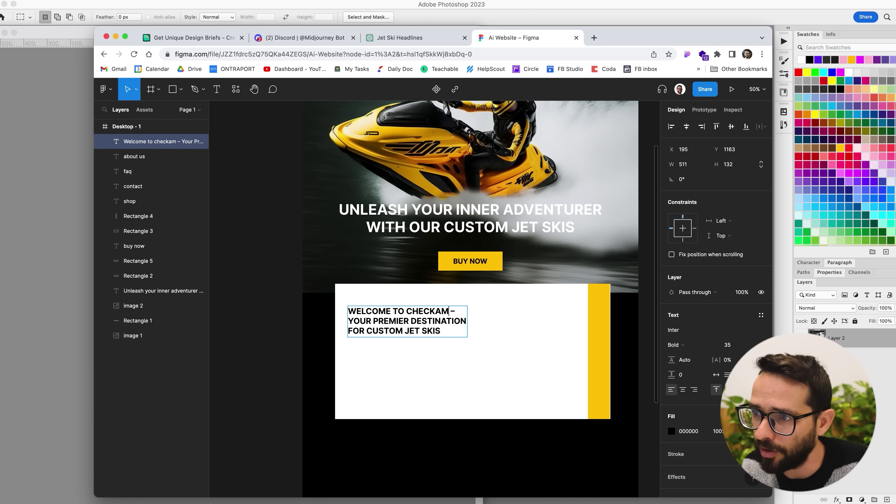
{"action": "key", "text": "BackSpace"}
{"action": "key", "text": "BackSpace"}
{"action": "type", "text": "point"}
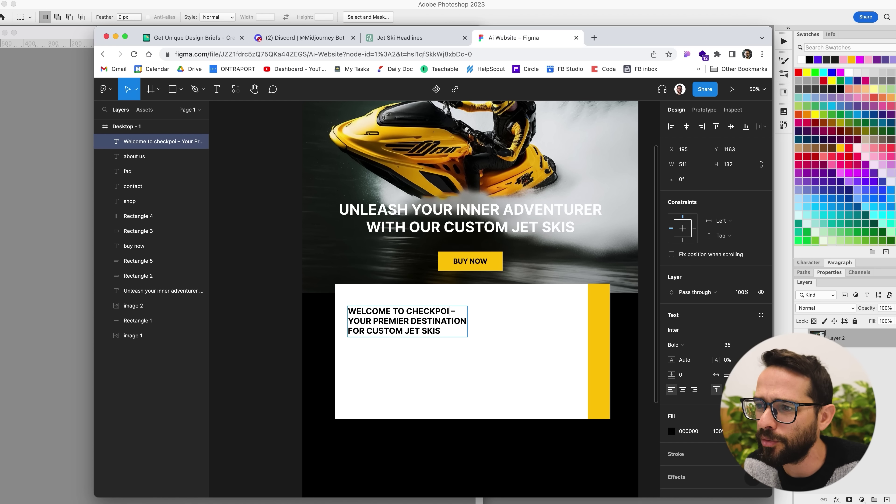
{"action": "left_click", "coordinate": [288, 38]}
{"action": "left_click", "coordinate": [198, 39]}
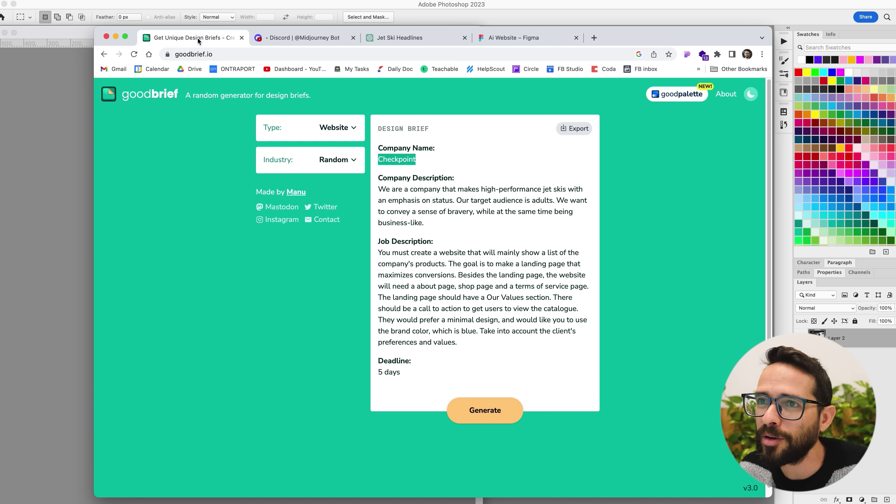
{"action": "left_click", "coordinate": [501, 38]}
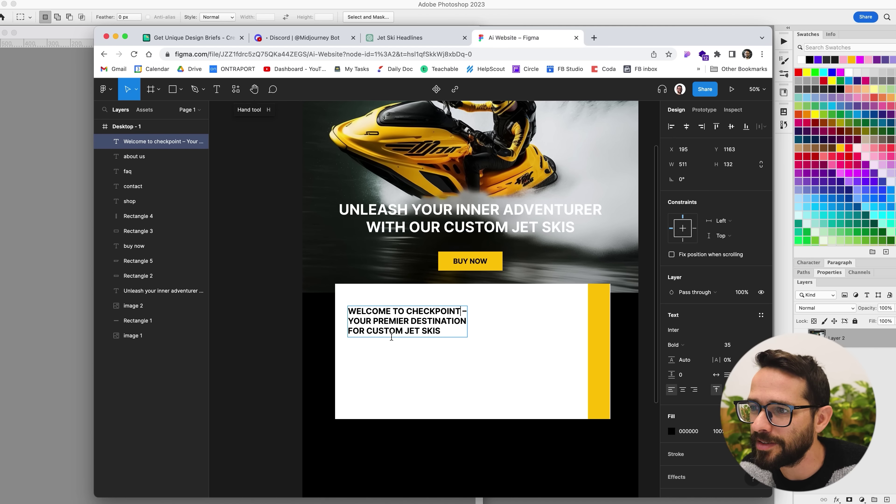
{"action": "key", "text": "Escape"}
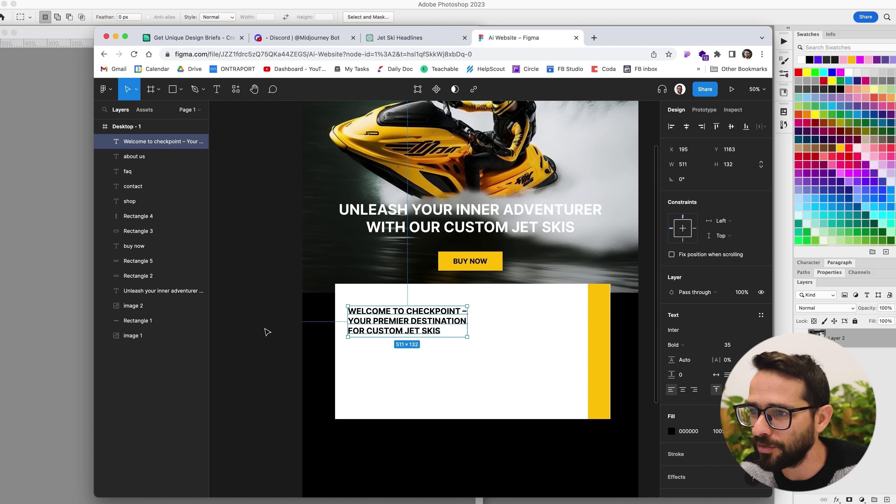
{"action": "left_click_drag", "start_coordinate": [468, 324], "coordinate": [468, 324]}
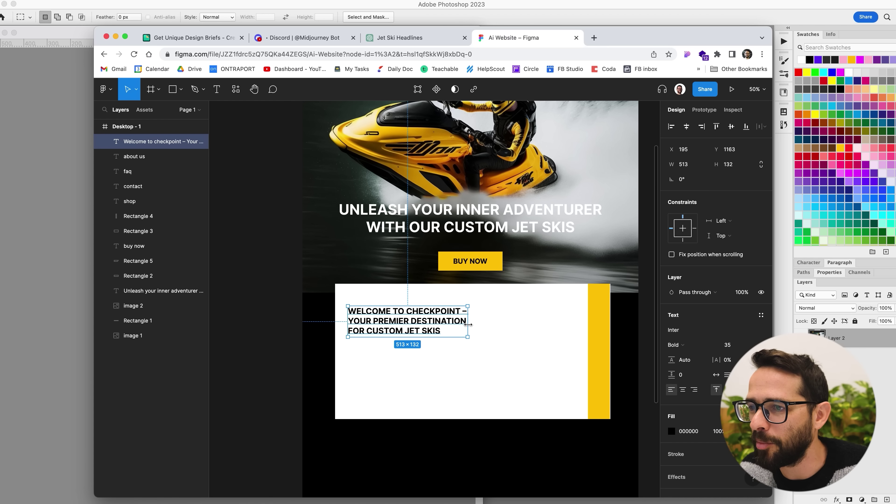
{"action": "left_click_drag", "start_coordinate": [378, 323], "coordinate": [377, 315]}
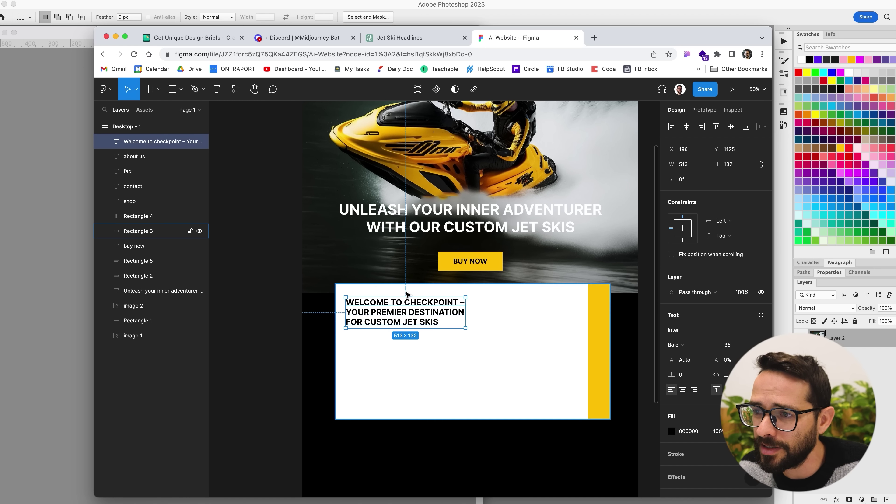
Duplicate the panel headline below itself at about Y 1343 and set the copy to Regular weight and lowercase.
{"action": "left_click_drag", "start_coordinate": [404, 314], "coordinate": [406, 365]}
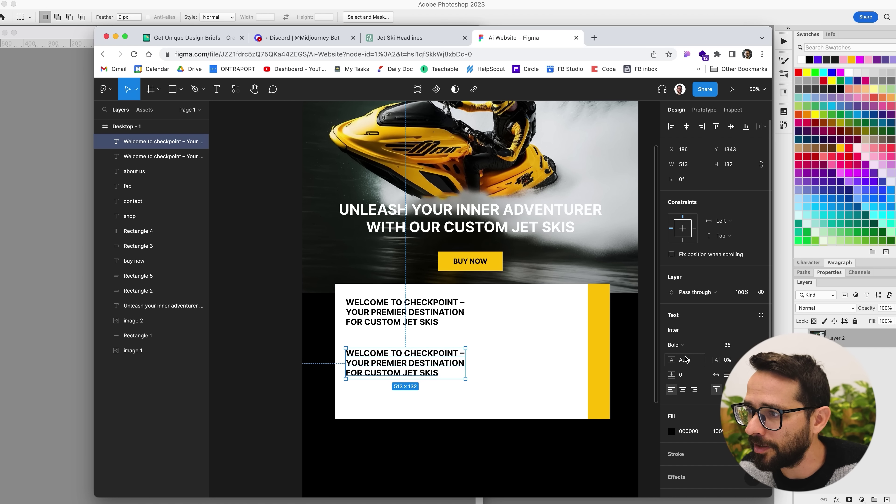
{"action": "left_click", "coordinate": [683, 345]}
{"action": "left_click", "coordinate": [710, 313]}
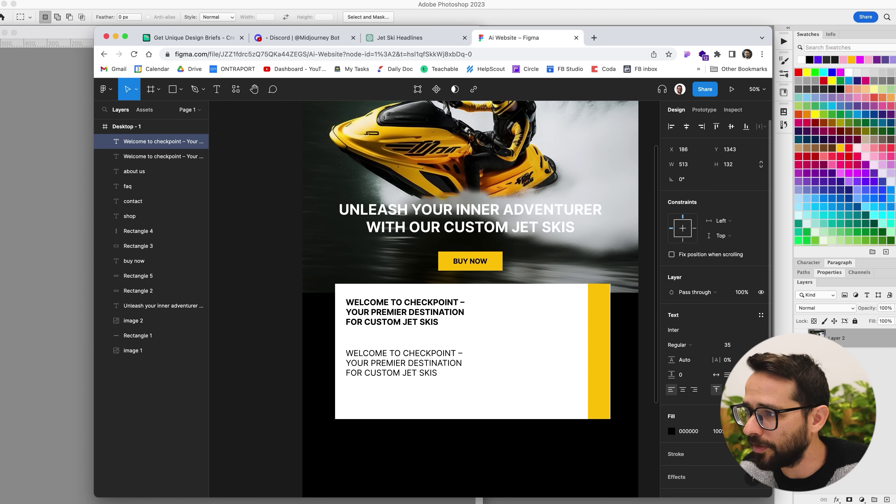
{"action": "left_click", "coordinate": [761, 315]}
{"action": "left_click", "coordinate": [638, 446]}
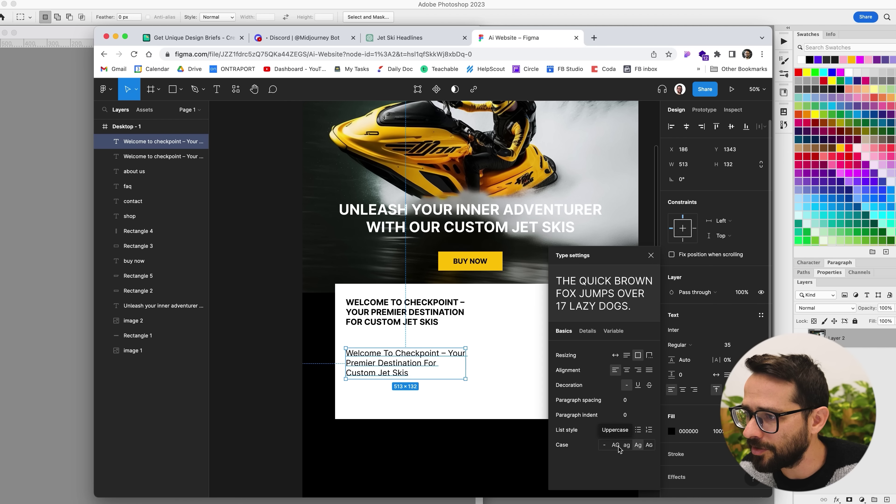
{"action": "left_click", "coordinate": [627, 448]}
{"action": "left_click", "coordinate": [254, 198]}
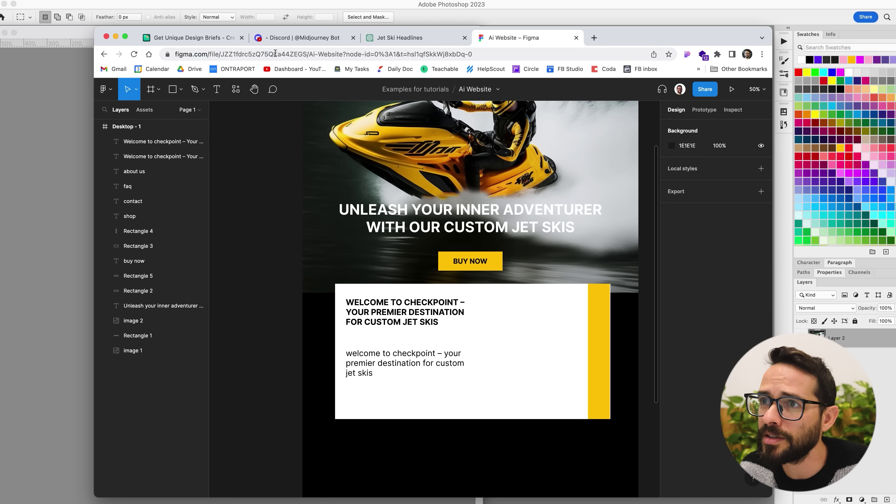
Copy the about section's body paragraphs from ChatGPT and paste them over the lower text on the white panel in Figma.
{"action": "left_click", "coordinate": [281, 38]}
{"action": "left_click", "coordinate": [402, 44]}
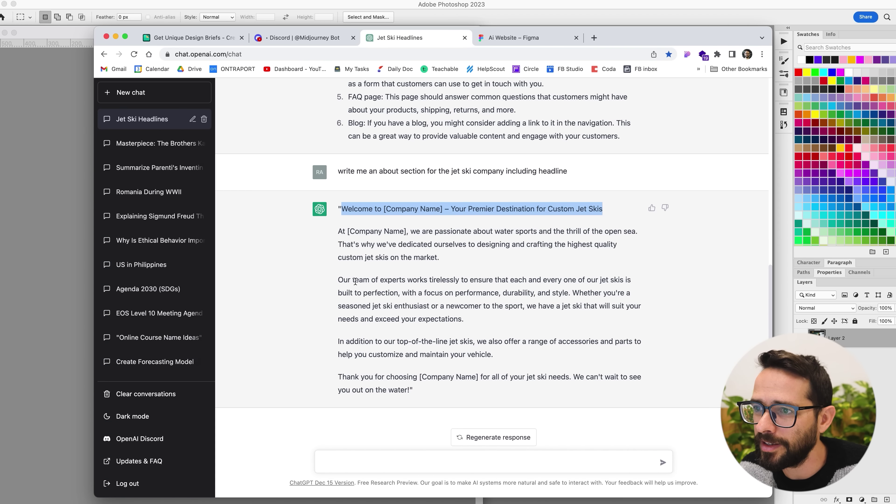
{"action": "left_click_drag", "start_coordinate": [338, 232], "coordinate": [444, 400]}
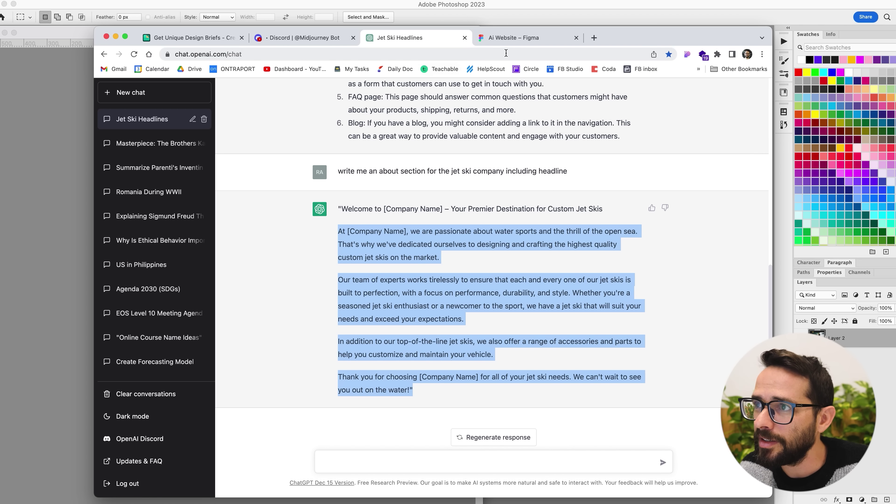
{"action": "left_click", "coordinate": [522, 37]}
{"action": "double_click", "coordinate": [359, 358]}
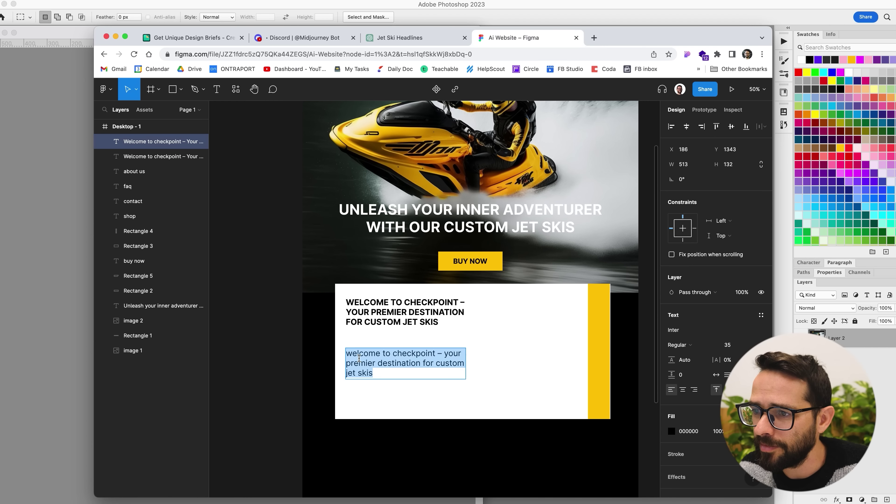
{"action": "key", "text": "super+v"}
Set the body text's font size to 18 and restore its original letter case.
{"action": "double_click", "coordinate": [406, 386]}
{"action": "key", "text": "super+a"}
{"action": "left_click", "coordinate": [350, 353]}
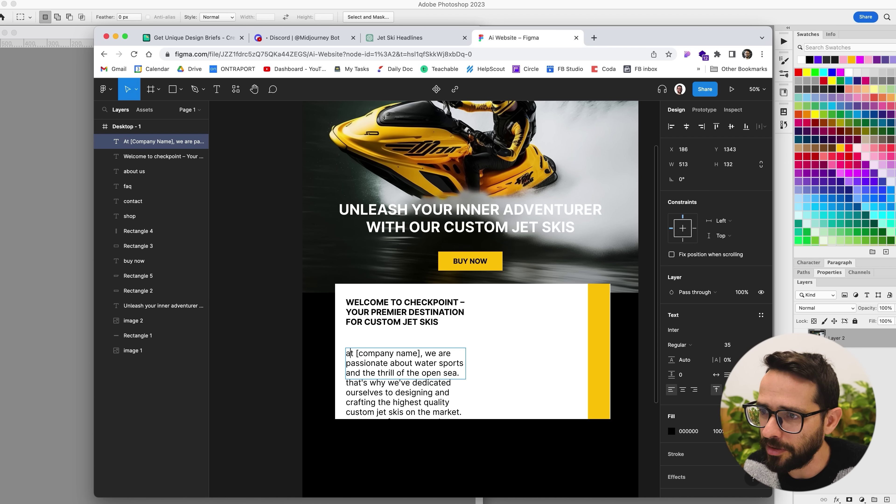
{"action": "key", "text": "super+a"}
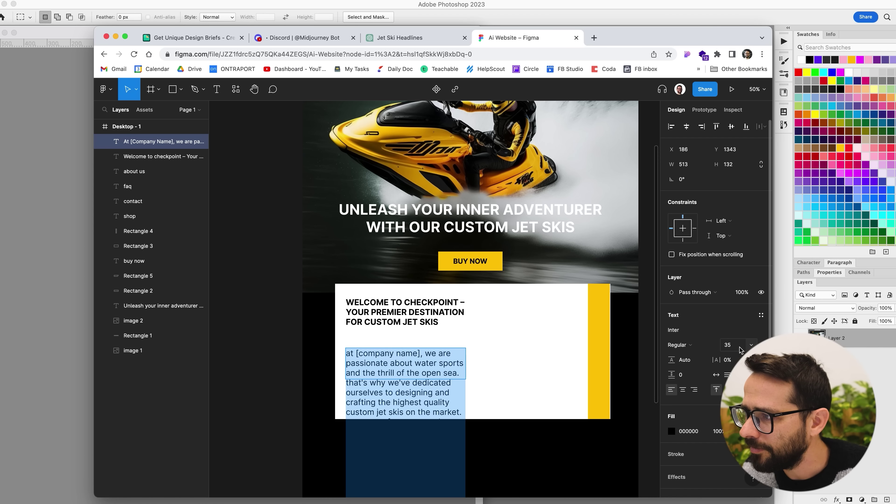
{"action": "type", "text": "18"}
{"action": "key", "text": "Return"}
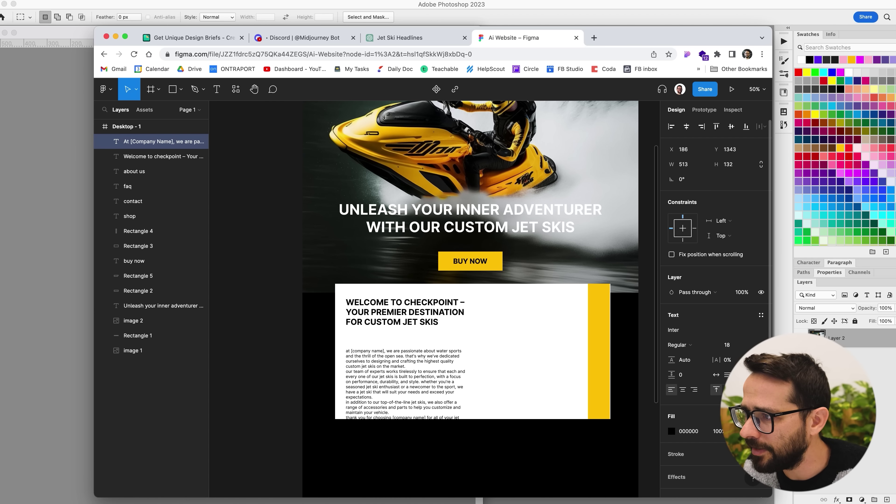
{"action": "left_click", "coordinate": [762, 315]}
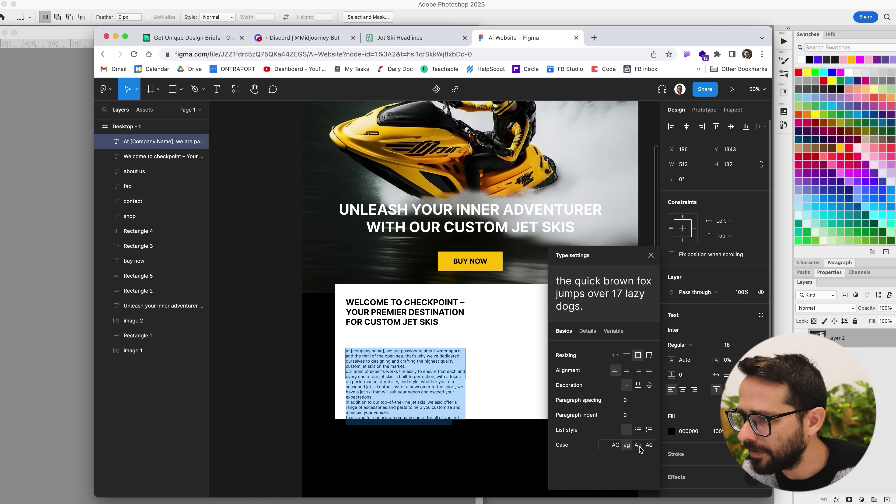
{"action": "left_click", "coordinate": [605, 445]}
{"action": "left_click", "coordinate": [651, 255]}
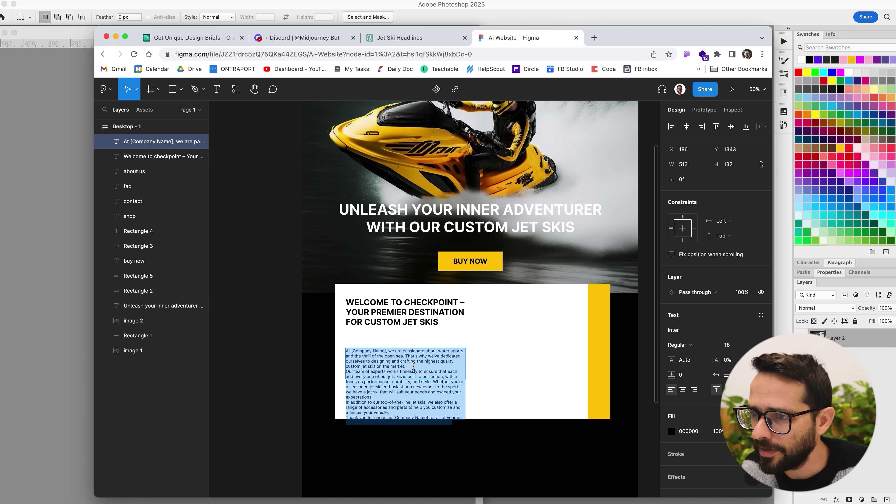
Place the body text box just under the headline at about 513 × 430 and replace its first company name placeholder with "Checkpoint".
{"action": "left_click_drag", "start_coordinate": [396, 368], "coordinate": [407, 435]}
{"action": "double_click", "coordinate": [357, 336]}
{"action": "left_click_drag", "start_coordinate": [353, 337], "coordinate": [375, 335]}
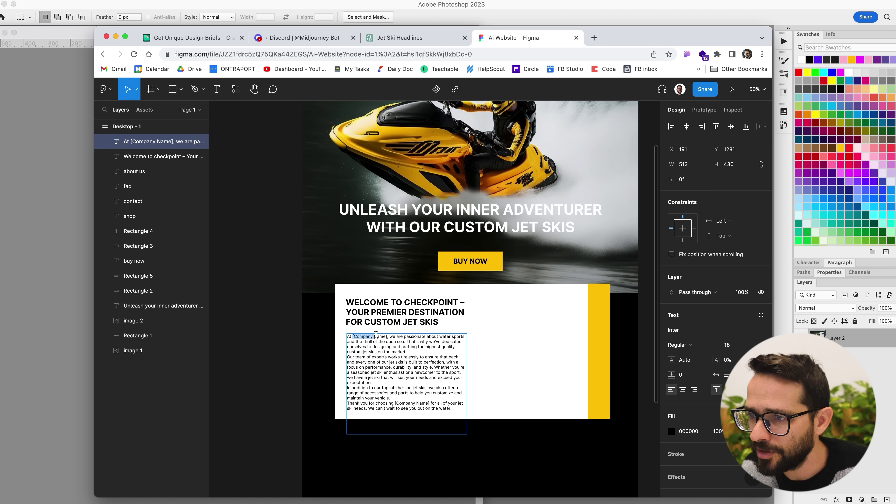
{"action": "type", "text": "Checkpoint"}
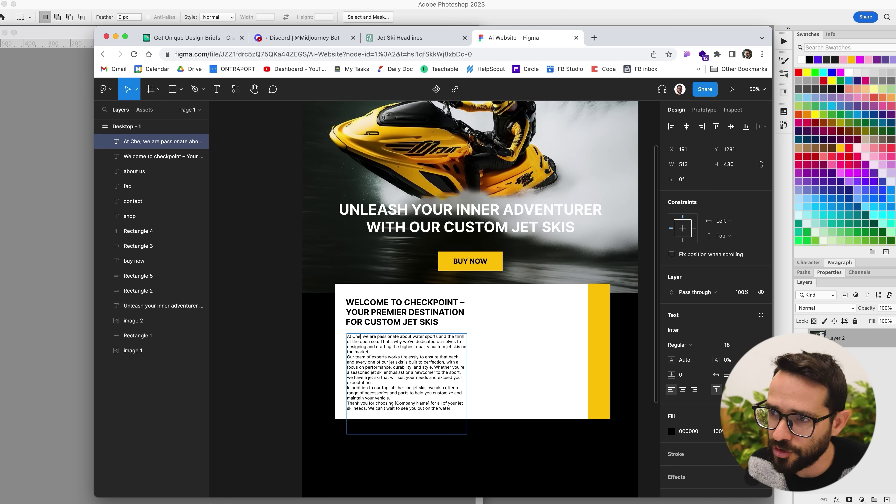
Insert blank lines after the first and second paragraphs of the body text.
{"action": "left_click", "coordinate": [412, 353]}
{"action": "key", "text": "Return"}
{"action": "left_click", "coordinate": [394, 389]}
{"action": "key", "text": "Return"}
{"action": "key", "text": "Escape"}
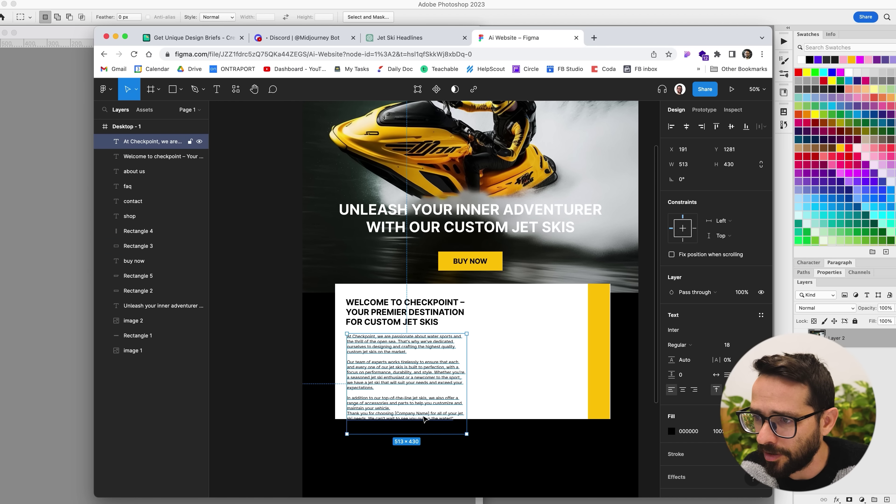
Delete the last two paragraphs of the body text and fit its box to about 513 × 256 at X 191, Y 1291.
{"action": "left_click", "coordinate": [138, 246]}
{"action": "key", "text": "Return"}
{"action": "left_click", "coordinate": [361, 404]}
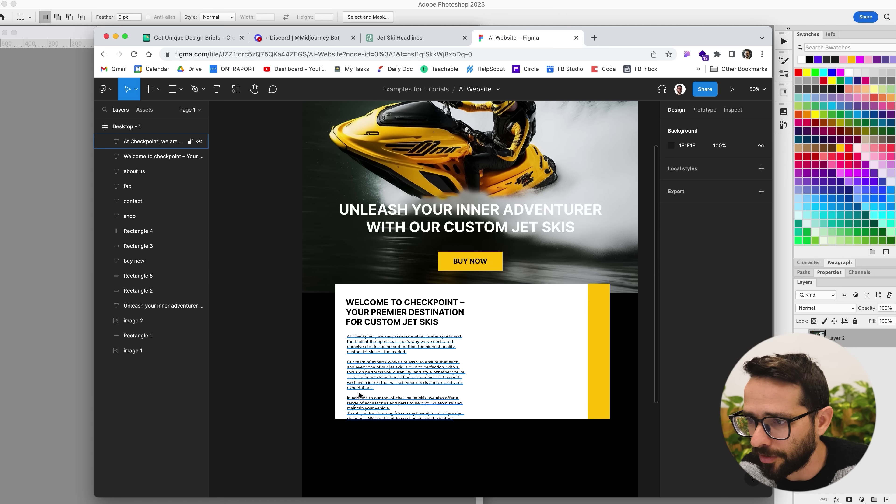
{"action": "key", "text": "Return"}
{"action": "left_click", "coordinate": [351, 403]}
{"action": "left_click_drag", "start_coordinate": [349, 396], "coordinate": [412, 393]}
{"action": "key", "text": "BackSpace"}
{"action": "key", "text": "Escape"}
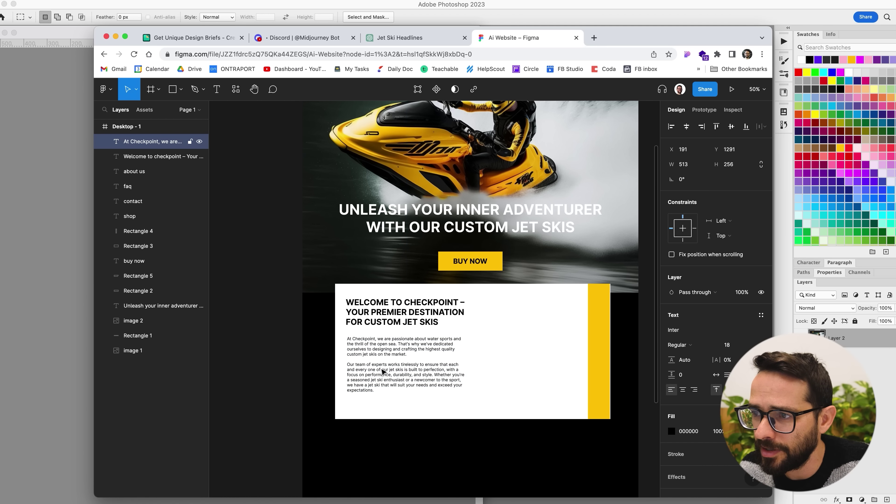
{"action": "left_click", "coordinate": [299, 363]}
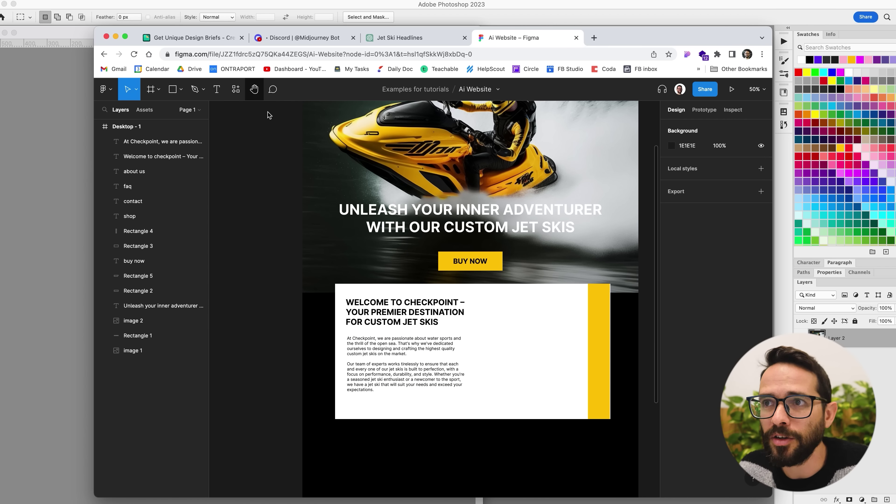
Switch to Discord and enlarge the generated image grid of the man riding a yellow jet ski at sunset.
{"action": "scroll", "coordinate": [423, 283], "scroll_direction": "right", "scroll_amount": 2}
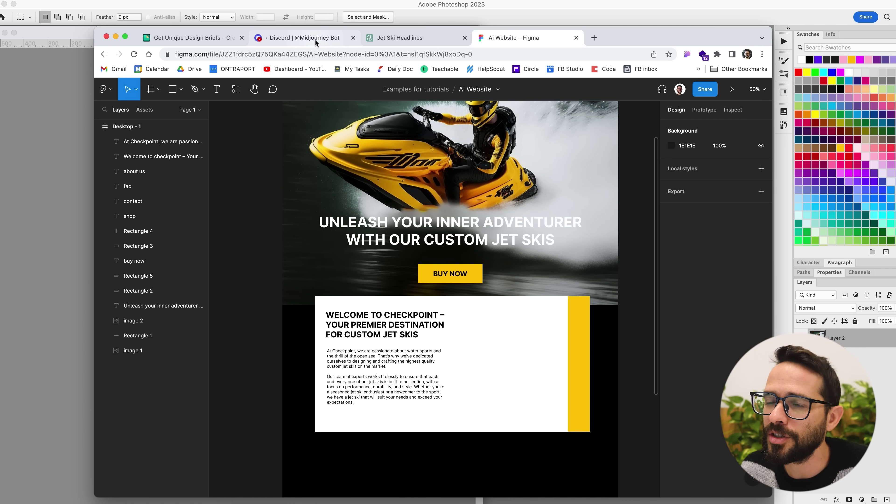
{"action": "left_click", "coordinate": [315, 39]}
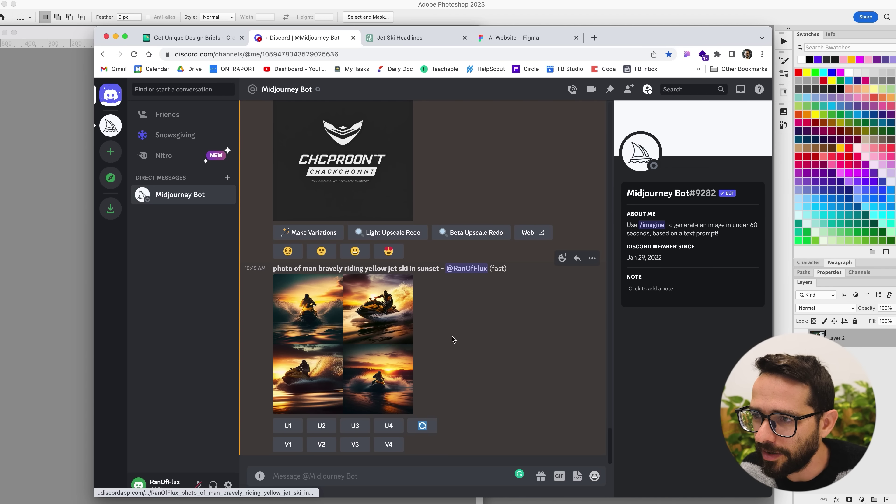
{"action": "left_click", "coordinate": [387, 315]}
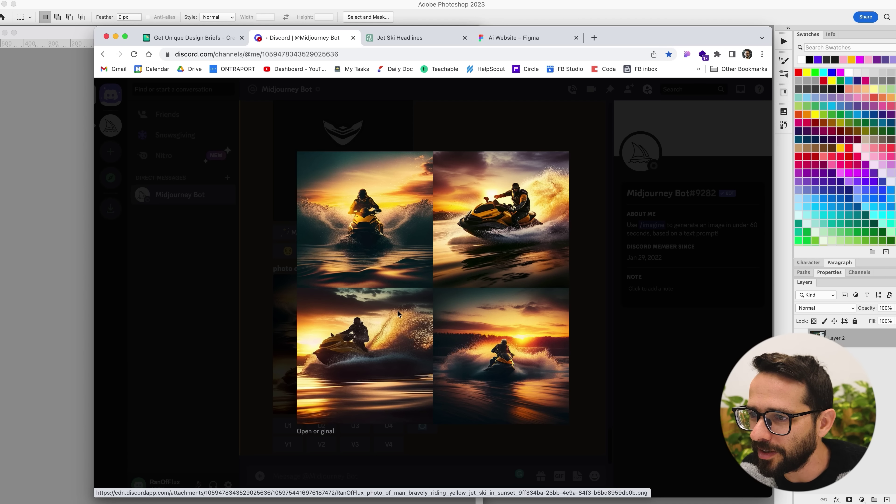
Copy the text "photo of man bravely riding yellow jet ski in sunset" into a new /imagine prompt.
{"action": "key", "text": "Escape"}
{"action": "left_click_drag", "start_coordinate": [440, 270], "coordinate": [273, 269]}
{"action": "key", "text": "super+c"}
{"action": "left_click", "coordinate": [291, 475]}
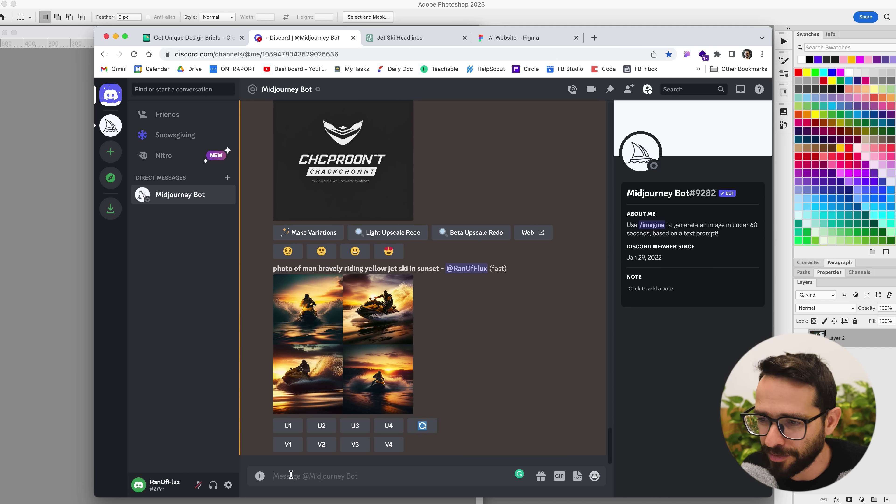
{"action": "type", "text": "/imagine"}
{"action": "key", "text": "Tab"}
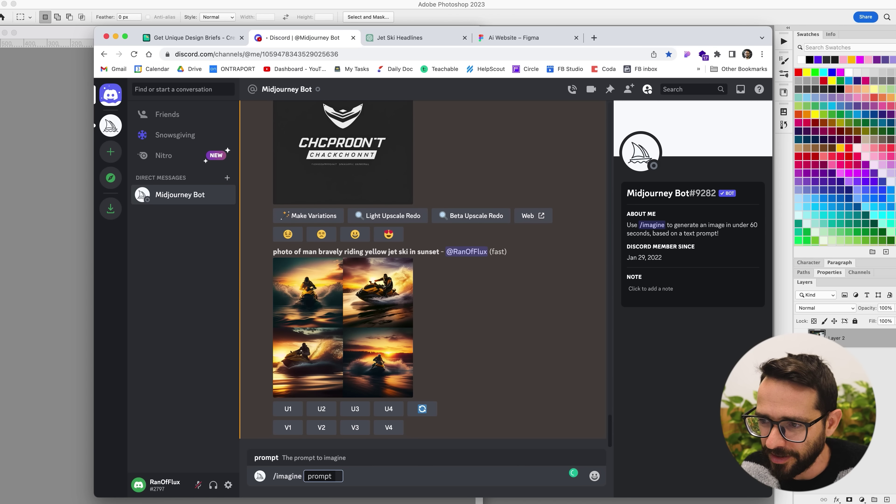
{"action": "key", "text": "super+v"}
Change the prompt's "in sunset" ending to ", bright day" and submit it to Midjourney.
{"action": "mouse_move", "coordinate": [470, 476]}
{"action": "left_click_drag", "start_coordinate": [470, 476], "coordinate": [498, 477]}
{"action": "key", "text": "BackSpace"}
{"action": "type", "text": ", birght"}
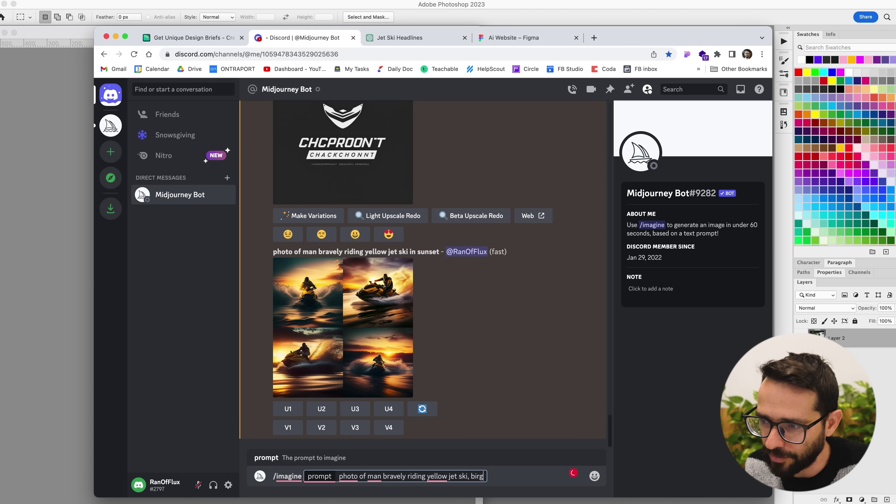
{"action": "key", "text": "BackSpace"}
{"action": "type", "text": "right day"}
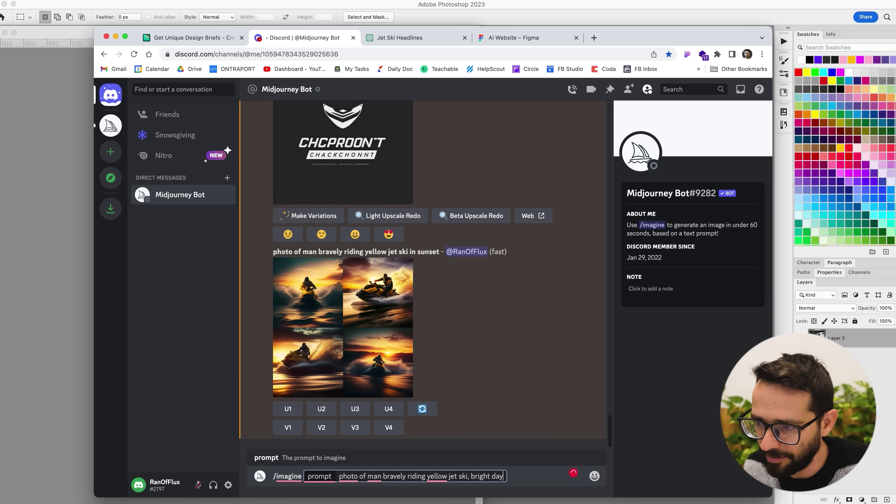
{"action": "key", "text": "Return"}
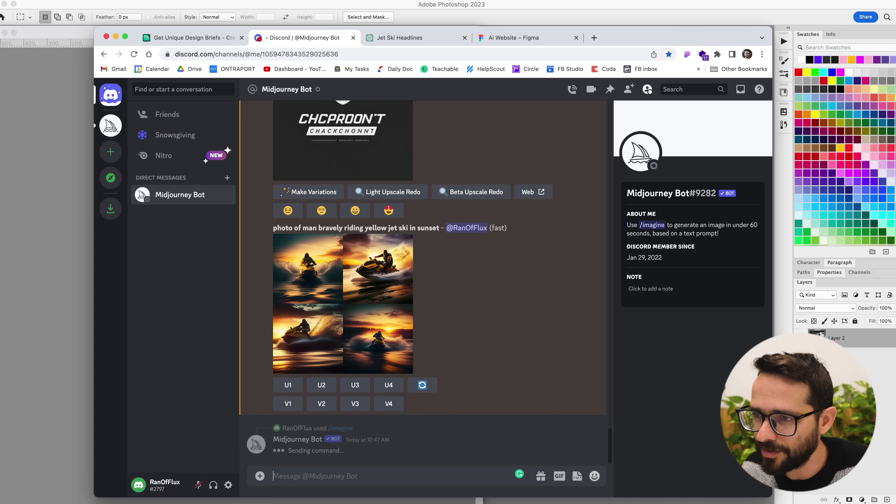
Enlarge the upscaled white-on-black jet ski logo in the chat and copy the image.
{"action": "scroll", "coordinate": [411, 186], "scroll_direction": "up", "scroll_amount": 3}
{"action": "scroll", "coordinate": [410, 186], "scroll_direction": "up", "scroll_amount": 4}
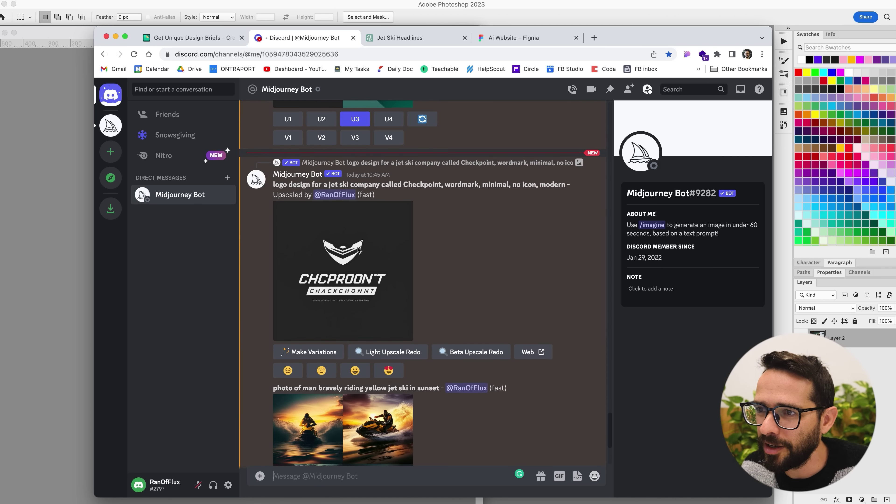
{"action": "left_click", "coordinate": [342, 307]}
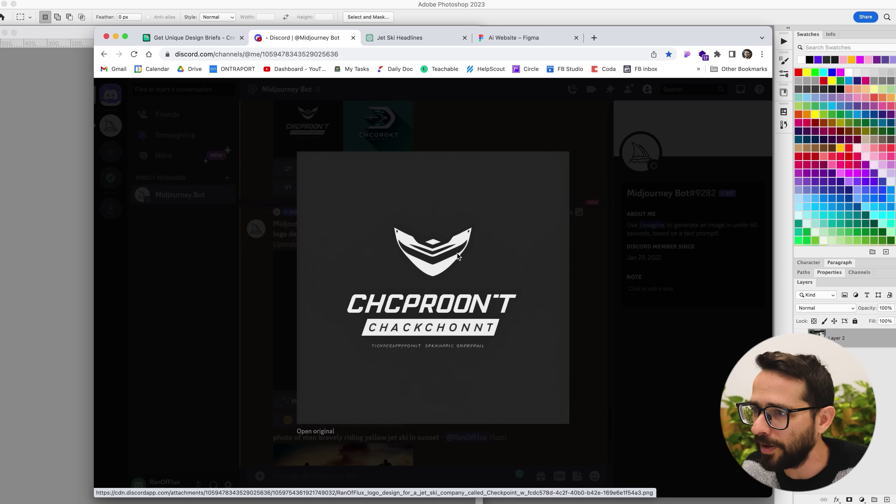
{"action": "right_click", "coordinate": [437, 246]}
{"action": "left_click", "coordinate": [455, 272]}
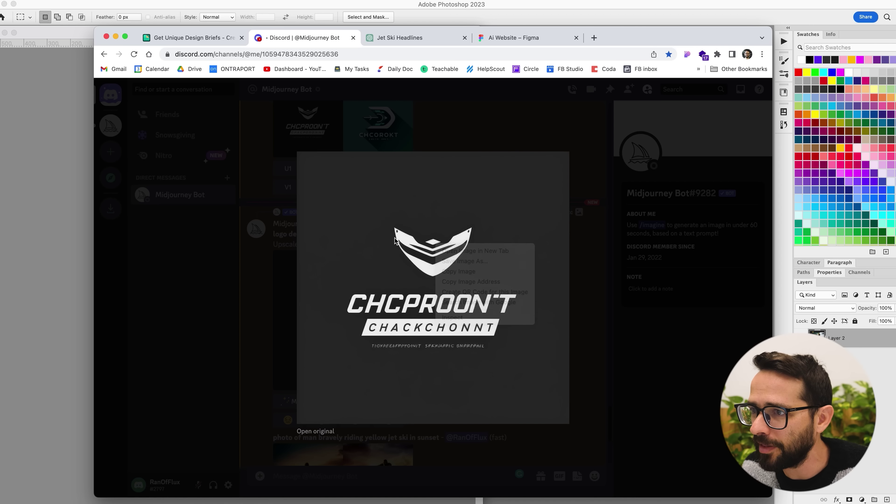
{"action": "right_click", "coordinate": [435, 275]}
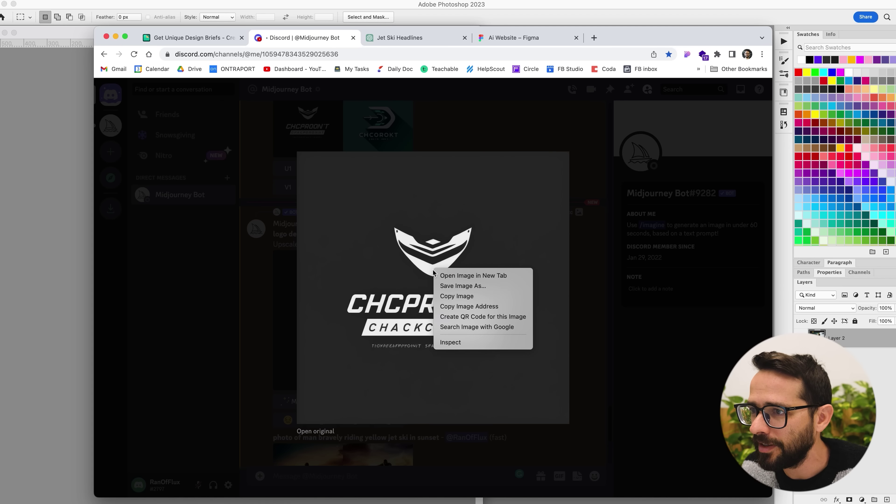
{"action": "left_click", "coordinate": [456, 299]}
Switch to Illustrator and paste the logo image onto the empty artboard.
{"action": "key", "text": "super+Tab"}
{"action": "key", "text": "super+Tab"}
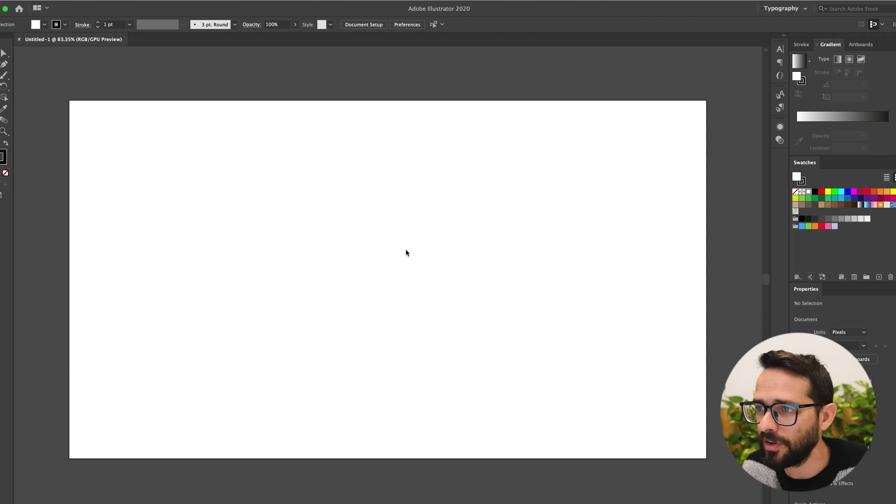
{"action": "key", "text": "super+v"}
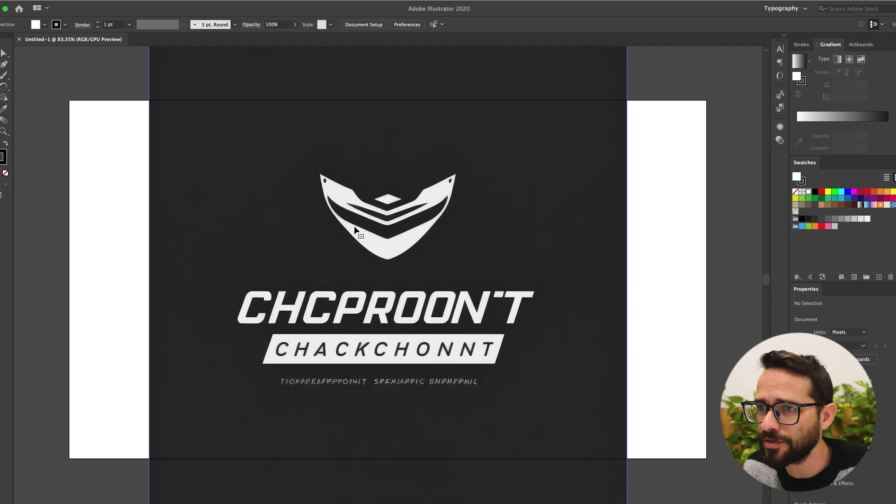
Shrink the logo image to about 482 × 482 px at X 627, Y 404 and trace it with the default preset.
{"action": "left_click_drag", "start_coordinate": [621, 129], "coordinate": [494, 254]}
{"action": "left_click_drag", "start_coordinate": [448, 280], "coordinate": [390, 239]}
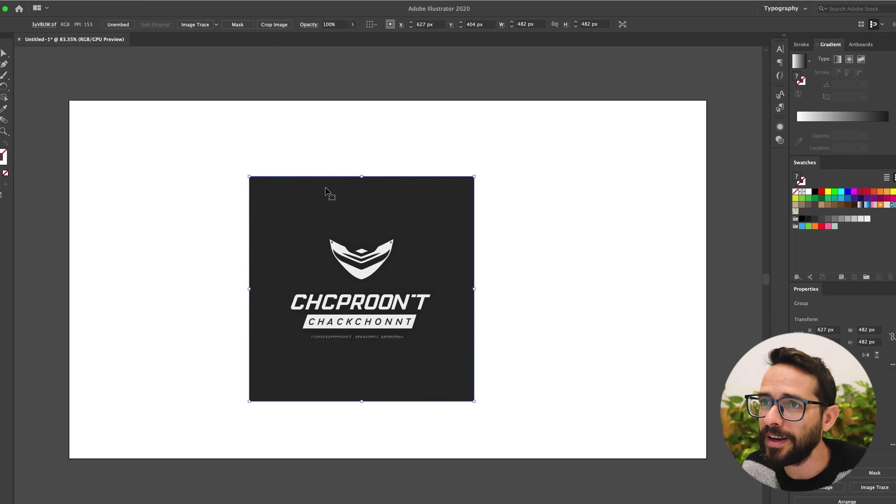
{"action": "left_click", "coordinate": [200, 28]}
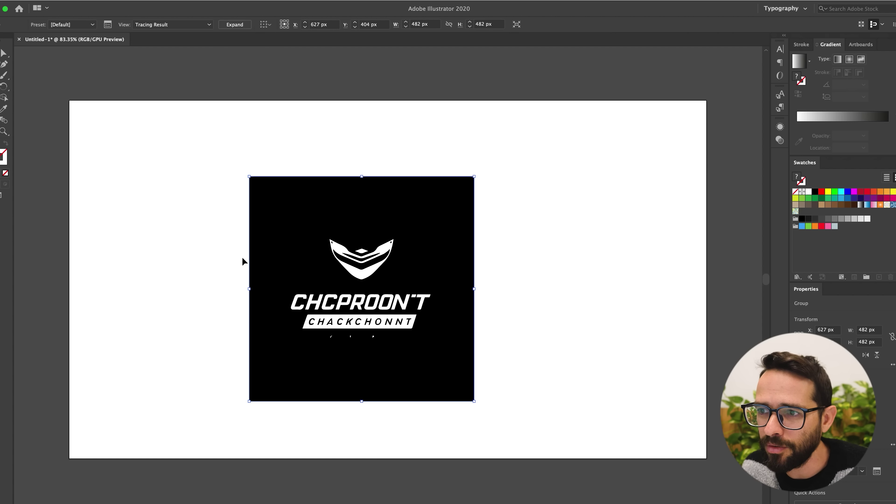
{"action": "left_click", "coordinate": [239, 156]}
{"action": "left_click_drag", "start_coordinate": [233, 159], "coordinate": [310, 232]}
{"action": "key", "text": "Delete"}
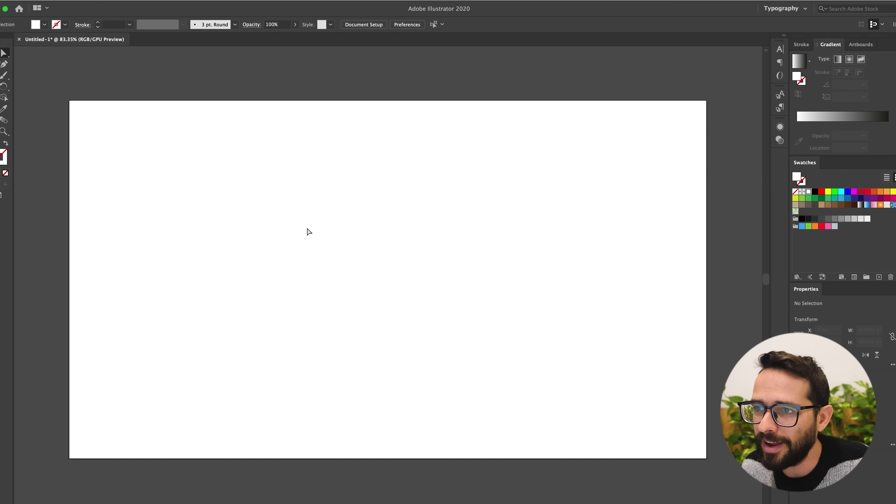
{"action": "key", "text": "super+z"}
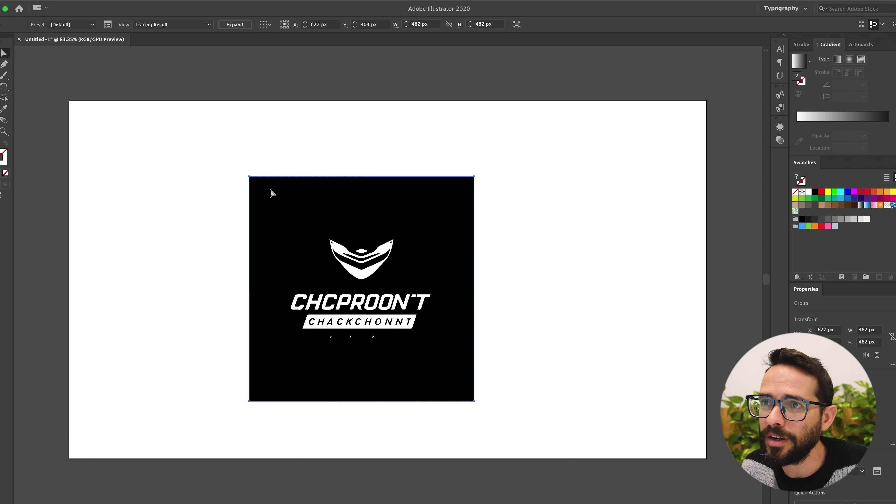
Expand the tracing result into vector paths and check them in outline view.
{"action": "left_click", "coordinate": [235, 24]}
{"action": "left_click", "coordinate": [201, 235]}
{"action": "key", "text": "super+y"}
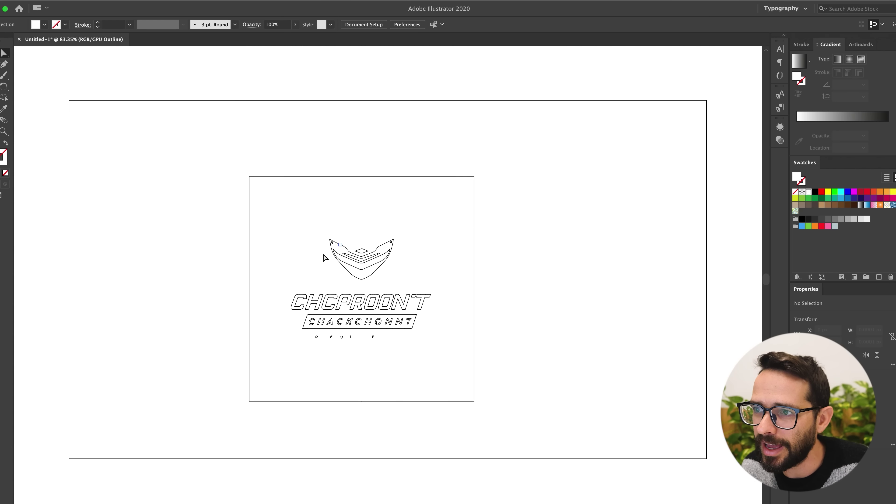
{"action": "key", "text": "super+y"}
{"action": "key", "text": "super+y"}
{"action": "key", "text": "super+y"}
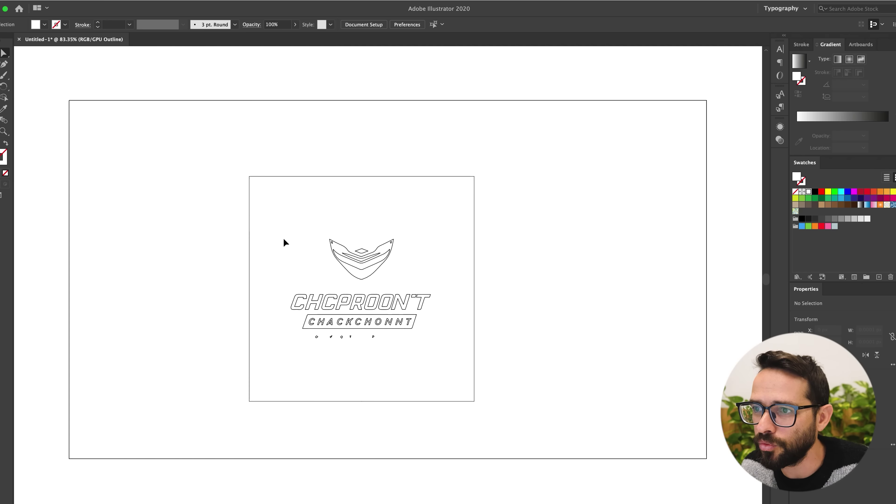
Delete the logo's background square and all of its lettering, keeping only the emblem.
{"action": "left_click_drag", "start_coordinate": [233, 165], "coordinate": [293, 229]}
{"action": "key", "text": "Delete"}
{"action": "left_click_drag", "start_coordinate": [265, 289], "coordinate": [503, 370]}
{"action": "key", "text": "Delete"}
Fill the whole emblem group with black.
{"action": "key", "text": "super+equal"}
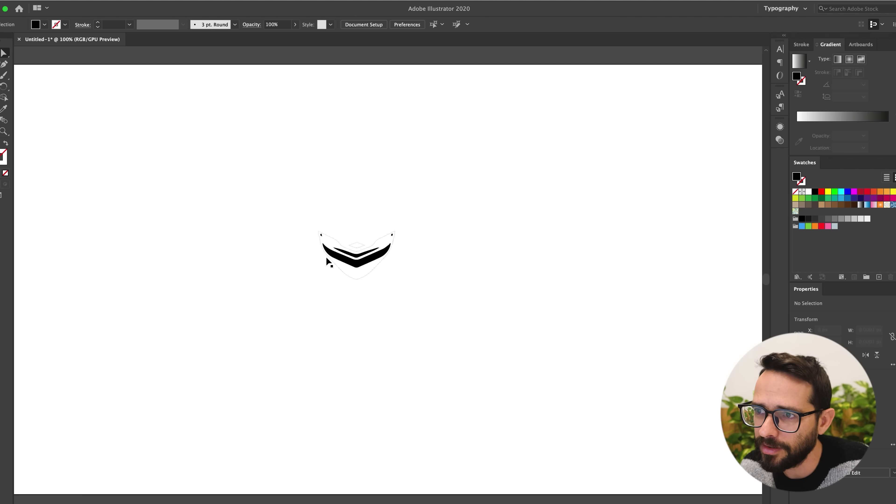
{"action": "key", "text": "super+equal"}
{"action": "left_click", "coordinate": [297, 222]}
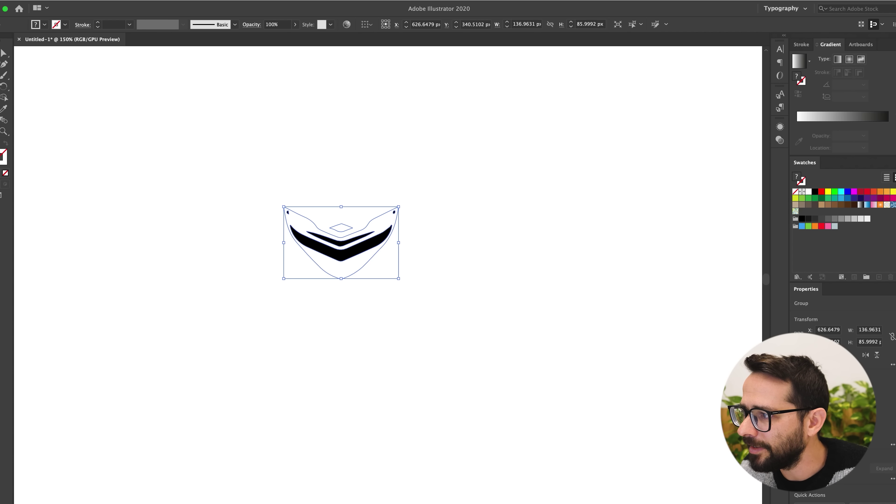
{"action": "left_click", "coordinate": [815, 192]}
{"action": "left_click_drag", "start_coordinate": [345, 279], "coordinate": [456, 359]}
{"action": "key", "text": "super+z"}
Ungroup the black emblem into separate shapes.
{"action": "left_click", "coordinate": [427, 338]}
{"action": "left_click", "coordinate": [361, 252]}
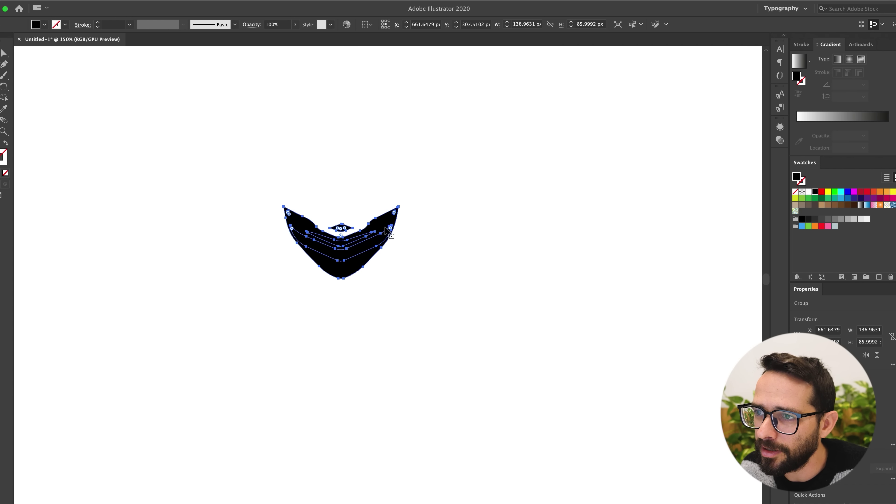
{"action": "key", "text": "shift+super+g"}
{"action": "right_click", "coordinate": [368, 248]}
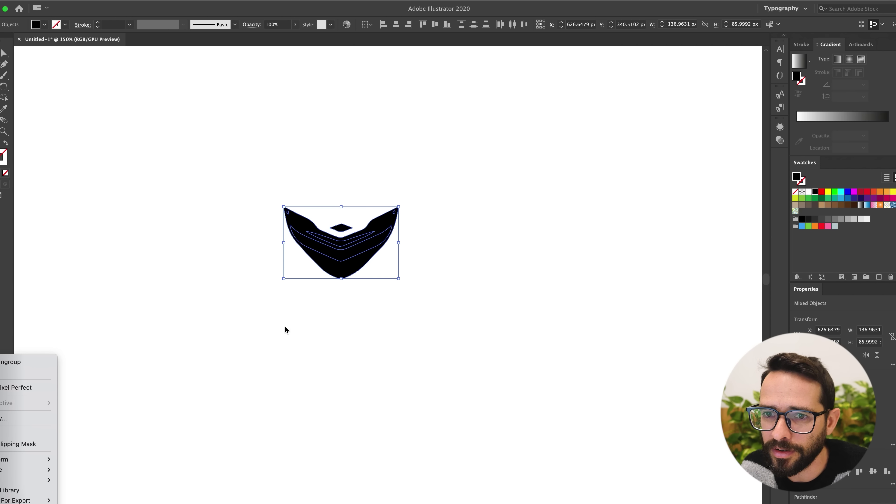
{"action": "left_click", "coordinate": [338, 295]}
{"action": "left_click", "coordinate": [323, 320]}
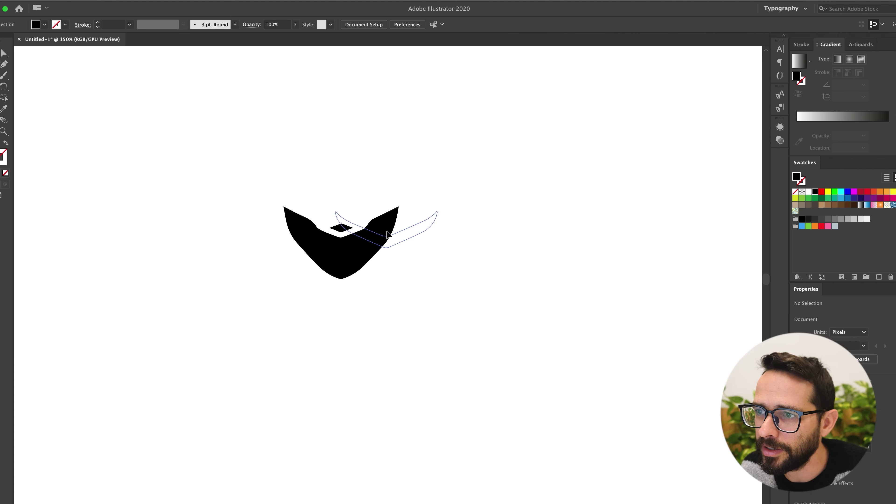
Combine the emblem's shapes into one compound path.
{"action": "left_click", "coordinate": [362, 259]}
{"action": "left_click", "coordinate": [352, 272], "text": "shift"}
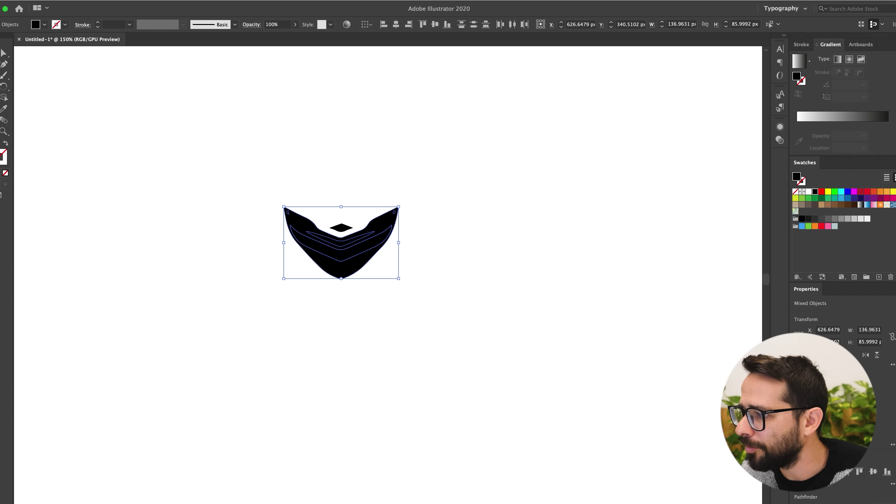
{"action": "scroll", "coordinate": [846, 459], "scroll_direction": "down", "scroll_amount": 5}
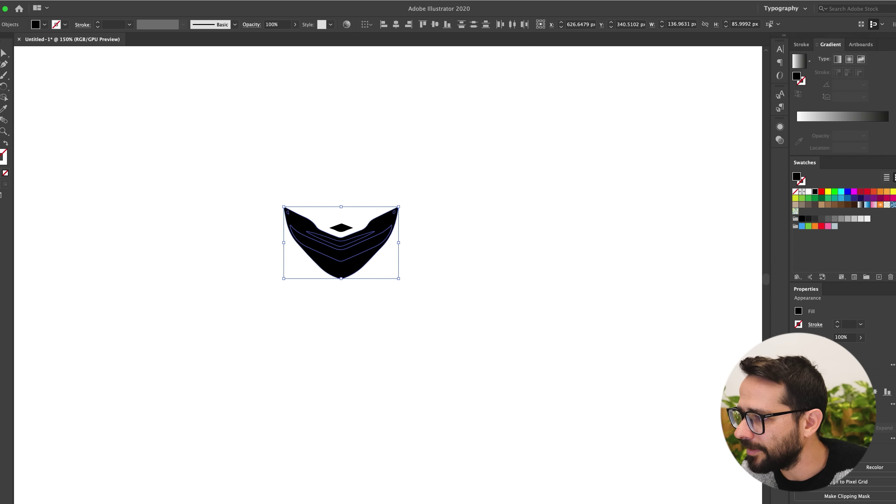
{"action": "key", "text": "ctrl+8"}
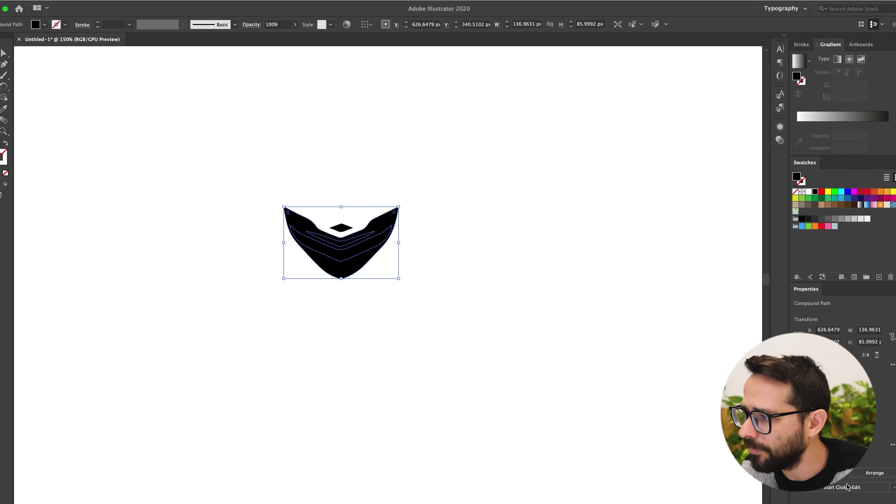
Set up two emblems side by side, a compound path with cut-outs and a solid version of separate shapes.
{"action": "left_click", "coordinate": [536, 382]}
{"action": "left_click_drag", "start_coordinate": [384, 239], "coordinate": [342, 252]}
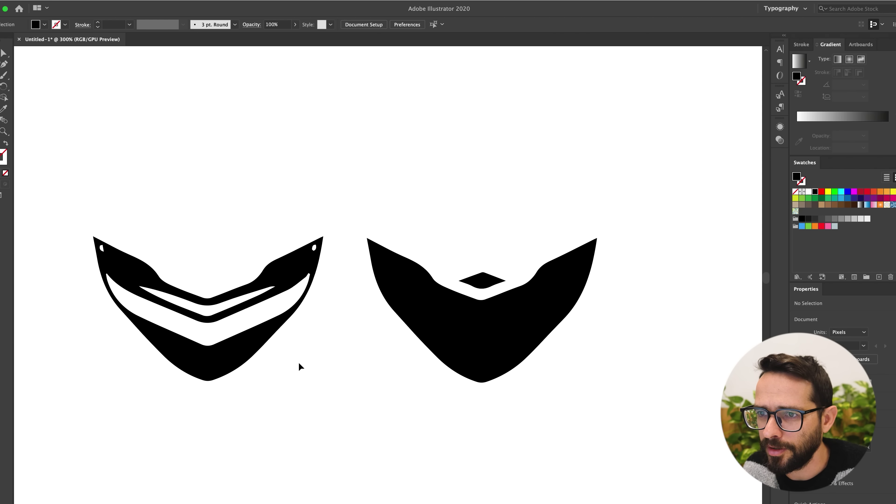
{"action": "left_click", "coordinate": [218, 280]}
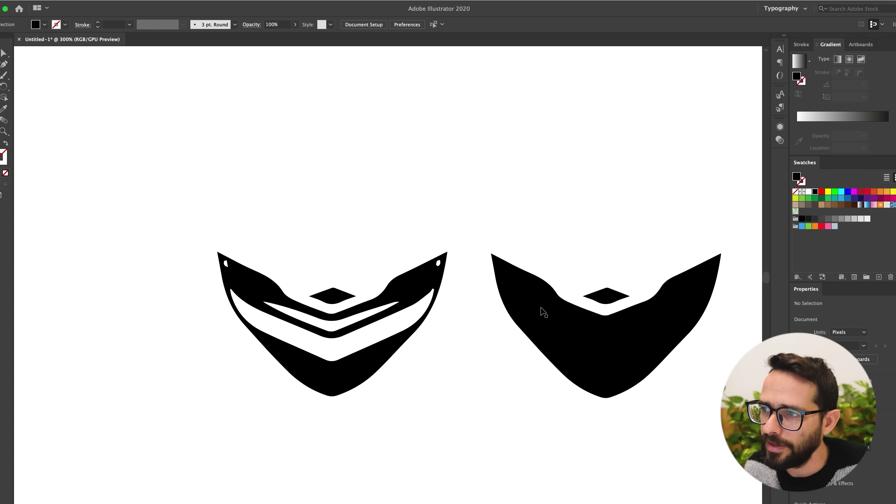
Move the solid emblem farther away from the cut-out one, to about X 740 px.
{"action": "key", "text": "super+minus"}
{"action": "key", "text": "super+minus"}
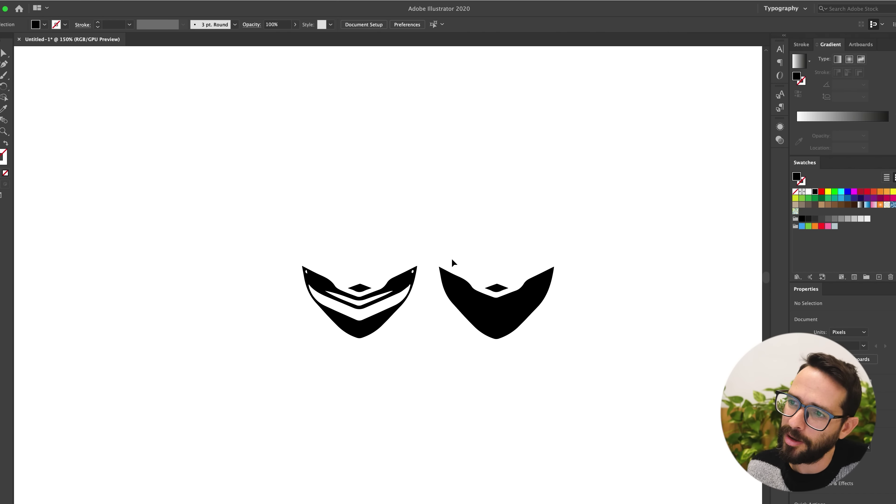
{"action": "left_click_drag", "start_coordinate": [437, 255], "coordinate": [608, 374]}
{"action": "left_click_drag", "start_coordinate": [490, 316], "coordinate": [585, 324]}
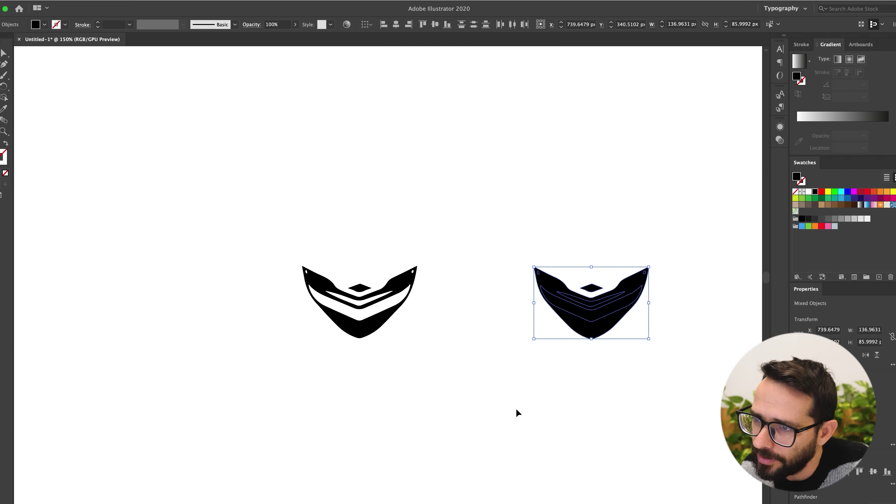
{"action": "left_click", "coordinate": [516, 413]}
Delete the thin upper chevron cut-out from the compound-path emblem.
{"action": "key", "text": "super+plus"}
{"action": "key", "text": "super+plus"}
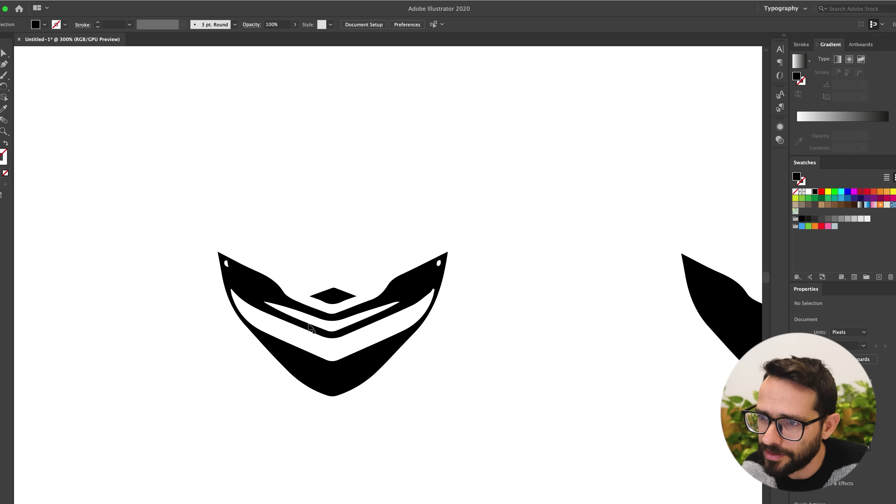
{"action": "left_click", "coordinate": [300, 325]}
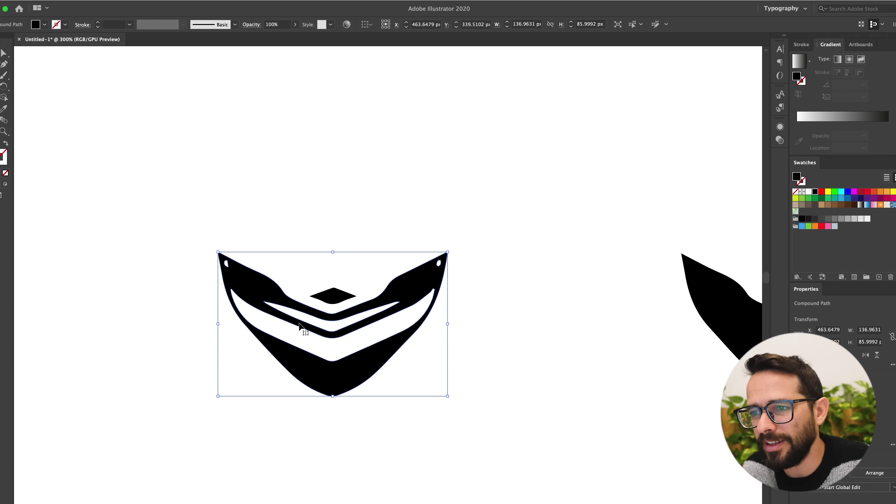
{"action": "left_click", "coordinate": [266, 381]}
{"action": "left_click", "coordinate": [264, 304]}
{"action": "key", "text": "Delete"}
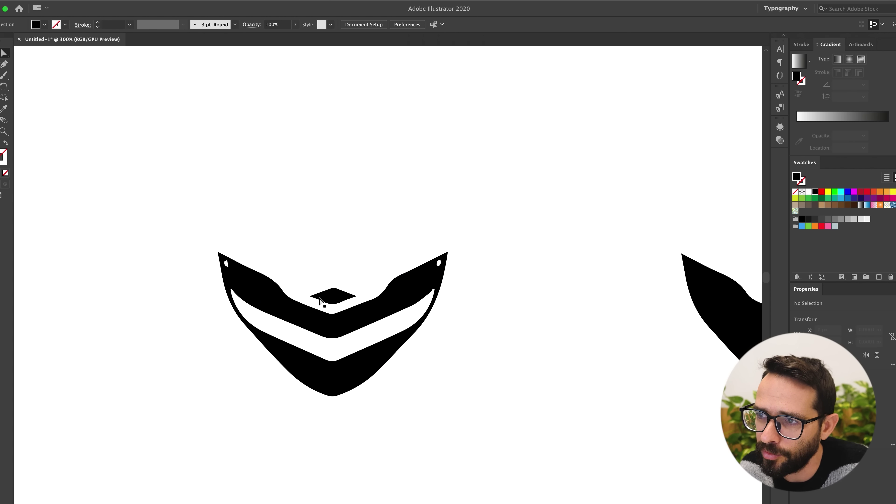
Delete the small holes in both upper tips of the cut-out emblem.
{"action": "left_click", "coordinate": [438, 266]}
{"action": "key", "text": "Delete"}
{"action": "left_click", "coordinate": [227, 265]}
{"action": "key", "text": "Delete"}
{"action": "key", "text": "super+1"}
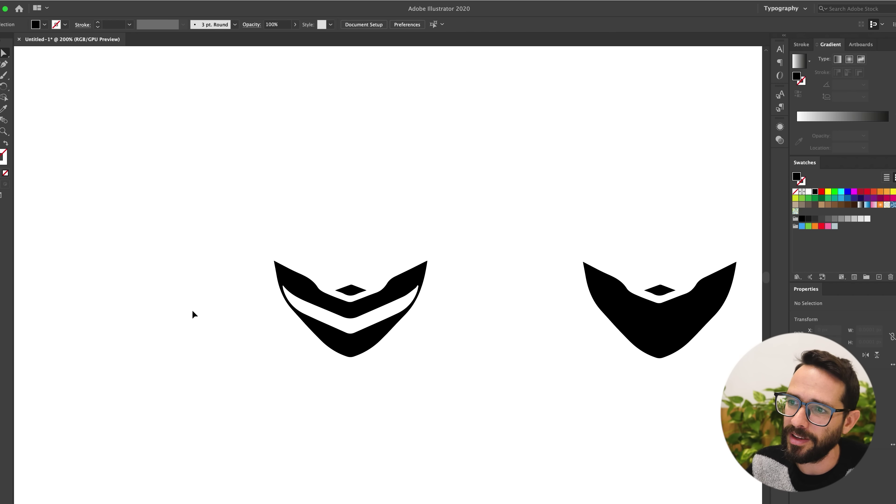
{"action": "left_click", "coordinate": [370, 285]}
{"action": "key", "text": "Delete"}
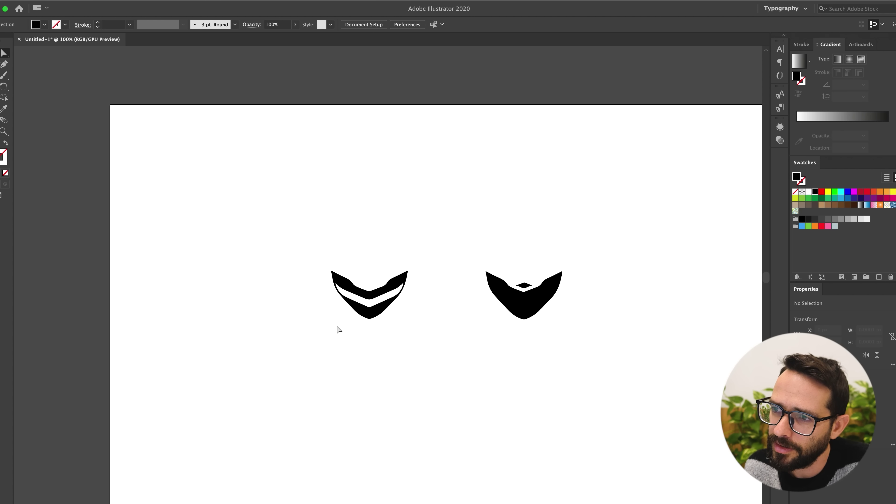
{"action": "key", "text": "super+z"}
{"action": "left_click", "coordinate": [256, 329]}
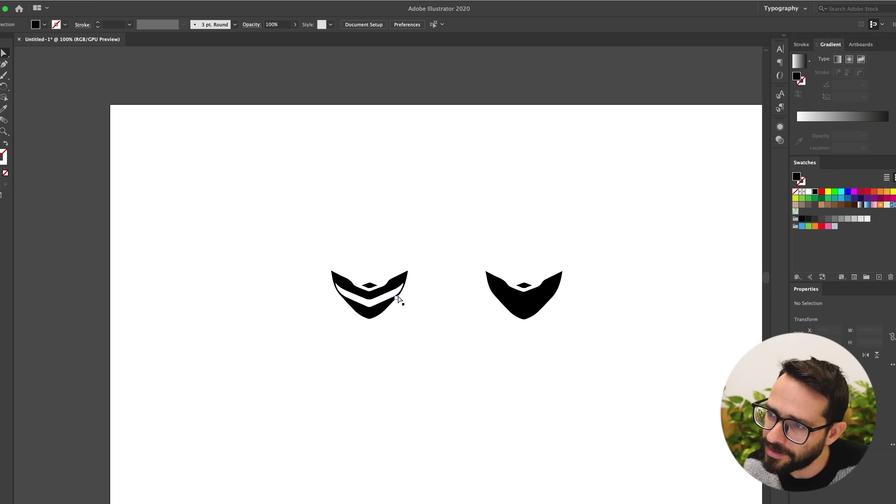
Delete the solid emblem made of separate shapes, leaving only the cut-out emblem on the artboard.
{"action": "left_click_drag", "start_coordinate": [482, 316], "coordinate": [380, 331]}
{"action": "left_click_drag", "start_coordinate": [476, 329], "coordinate": [506, 350]}
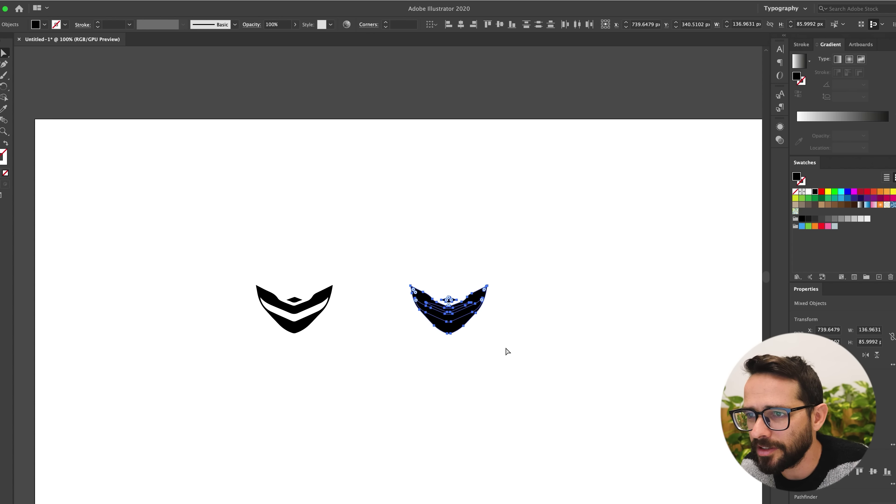
{"action": "key", "text": "Delete"}
Add the text "CHECKPOINT" beside the cut-out emblem.
{"action": "key", "text": "t"}
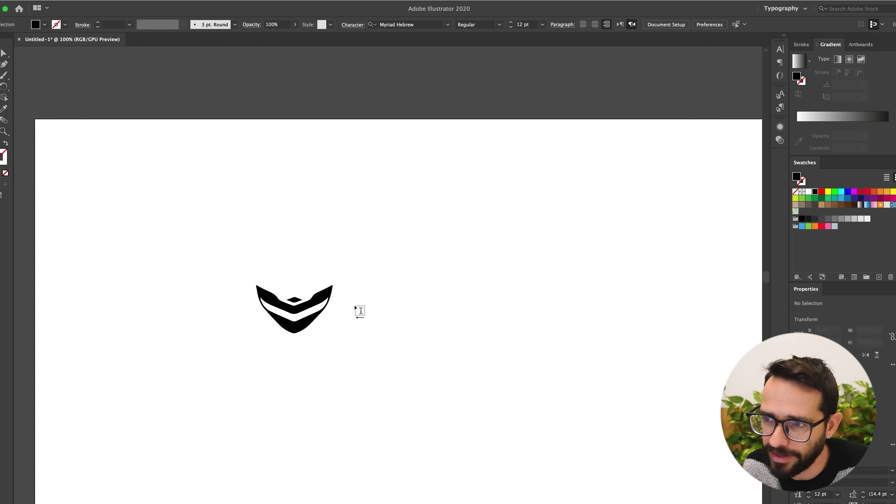
{"action": "left_click", "coordinate": [354, 306]}
{"action": "type", "text": "c"}
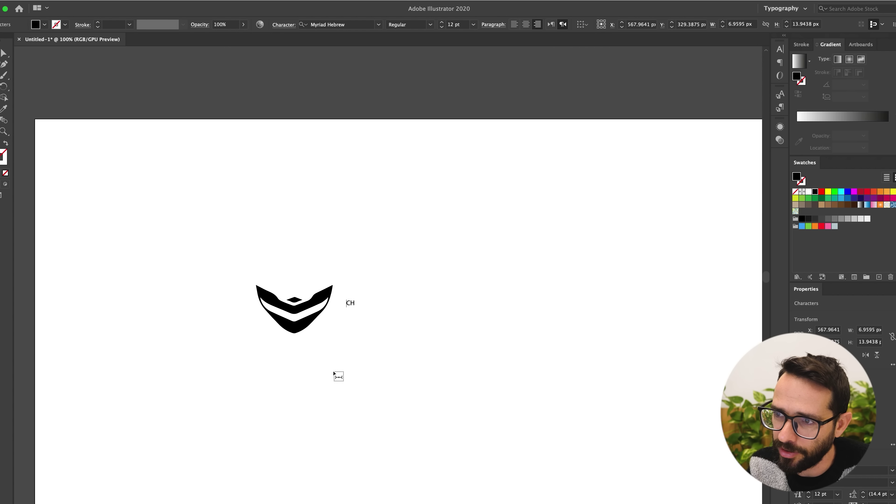
{"action": "type", "text": "hek"}
{"action": "key", "text": "BackSpace"}
{"action": "type", "text": "ck"}
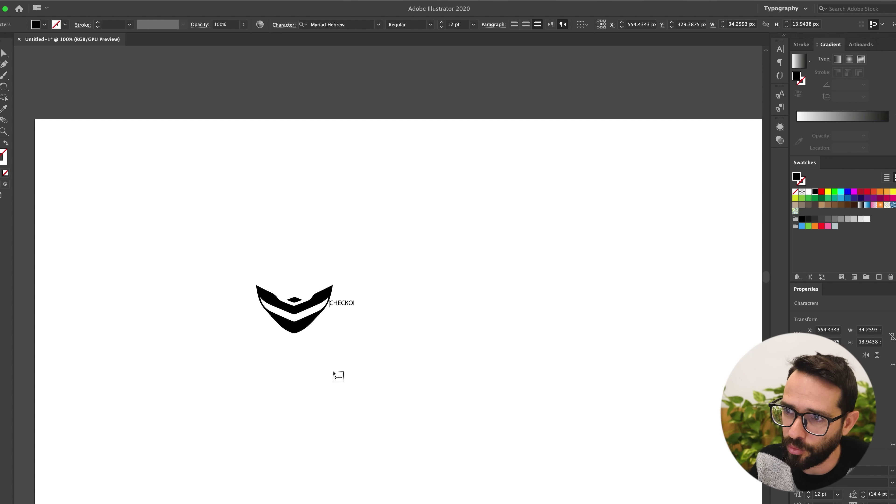
{"action": "type", "text": "point"}
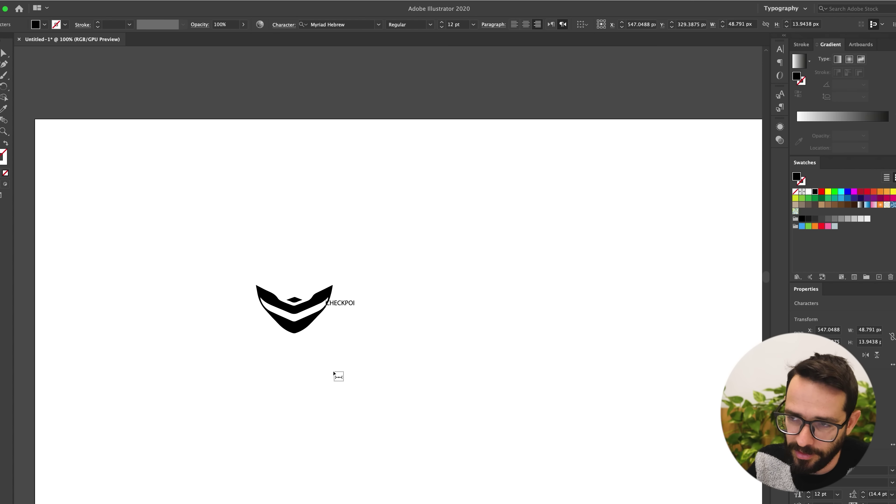
Enlarge the CHECKPOINT text to about 73 pt and place it level with the emblem.
{"action": "left_click", "coordinate": [361, 313], "text": "super"}
{"action": "left_click_drag", "start_coordinate": [346, 304], "coordinate": [567, 349]}
{"action": "left_click_drag", "start_coordinate": [457, 320], "coordinate": [454, 310]}
Check the lettering of the generated logo in the Midjourney chat in Chrome, then return to Illustrator.
{"action": "key", "text": "super+Tab"}
{"action": "key", "text": "super+Tab"}
{"action": "key", "text": "super+Tab"}
{"action": "key", "text": "Tab"}
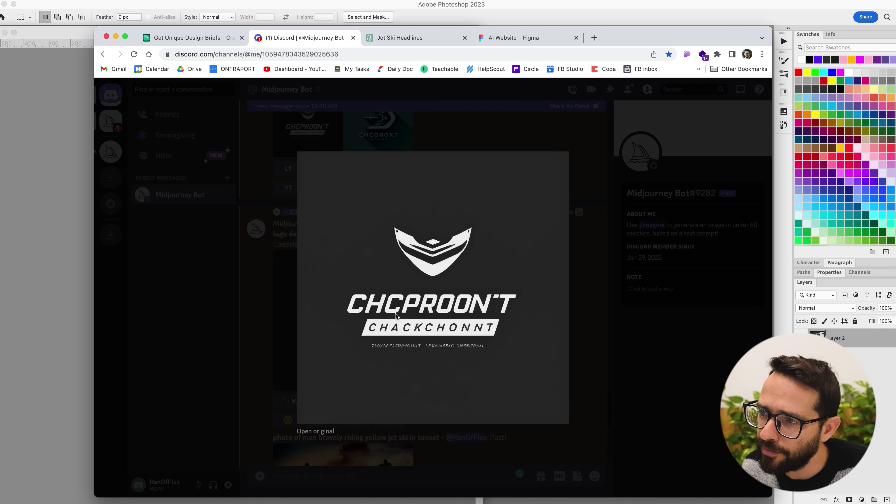
{"action": "left_click", "coordinate": [73, 311]}
{"action": "key", "text": "super+Tab"}
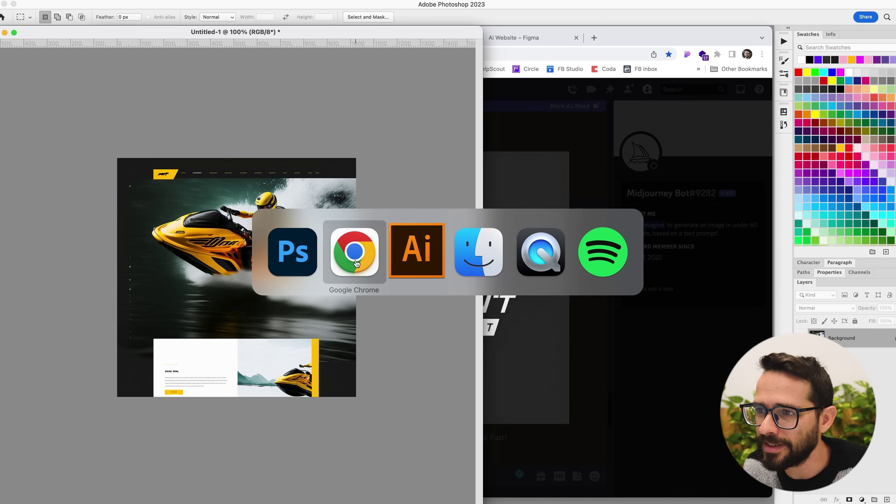
{"action": "key", "text": "super+Tab"}
{"action": "key", "text": "Tab"}
Set the CHECKPOINT text in DIN Alternate Bold at about 85 pt and position it close beside the emblem.
{"action": "double_click", "coordinate": [407, 303]}
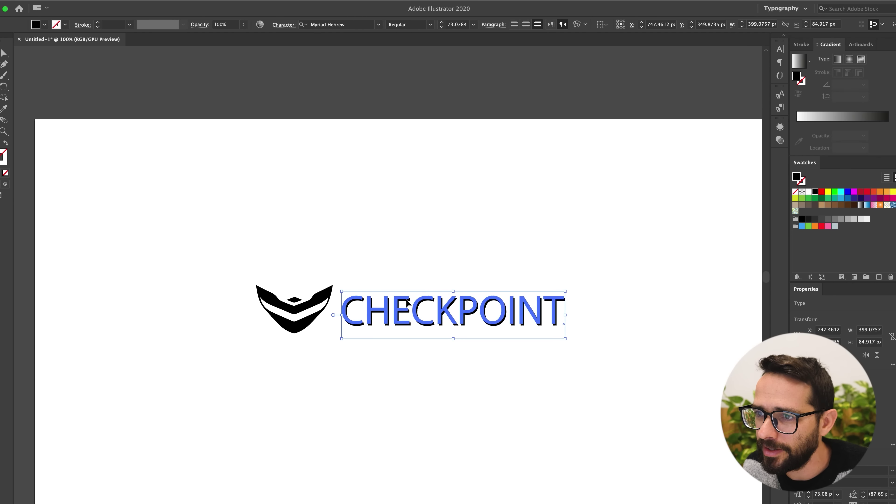
{"action": "left_click_drag", "start_coordinate": [407, 303], "coordinate": [405, 299]}
{"action": "left_click", "coordinate": [379, 24]}
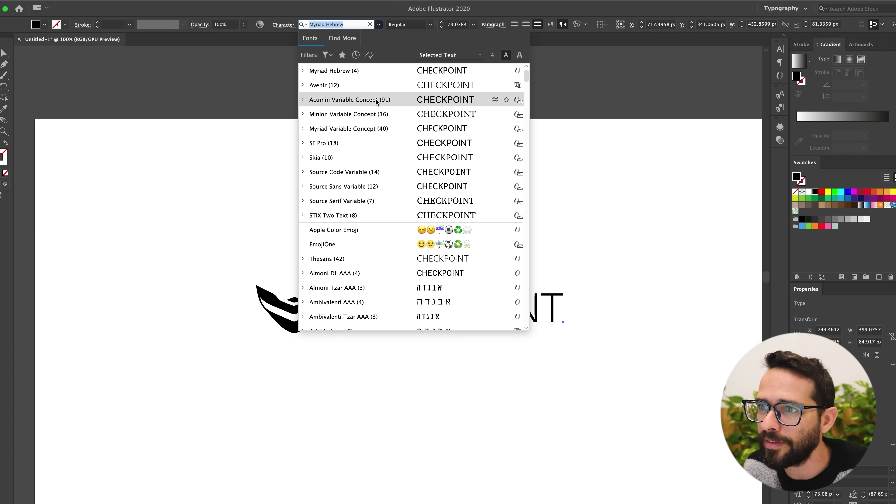
{"action": "left_click_drag", "start_coordinate": [526, 71], "coordinate": [521, 138]}
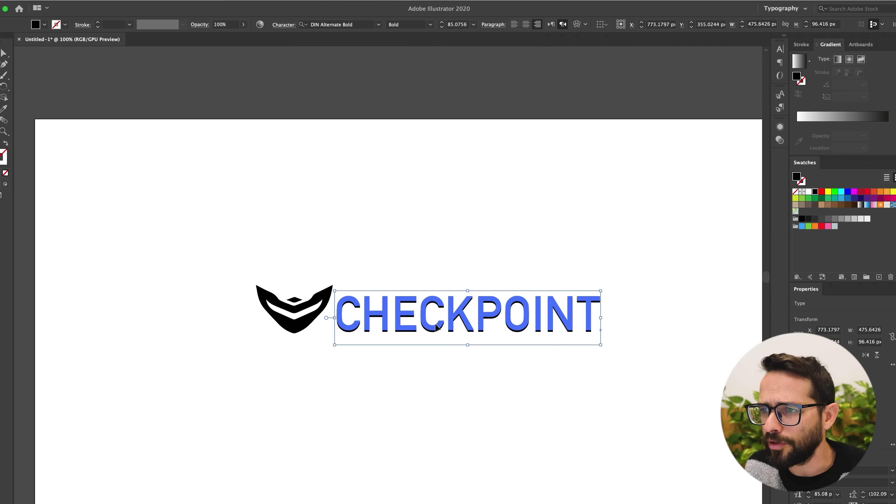
{"action": "key", "text": "Escape"}
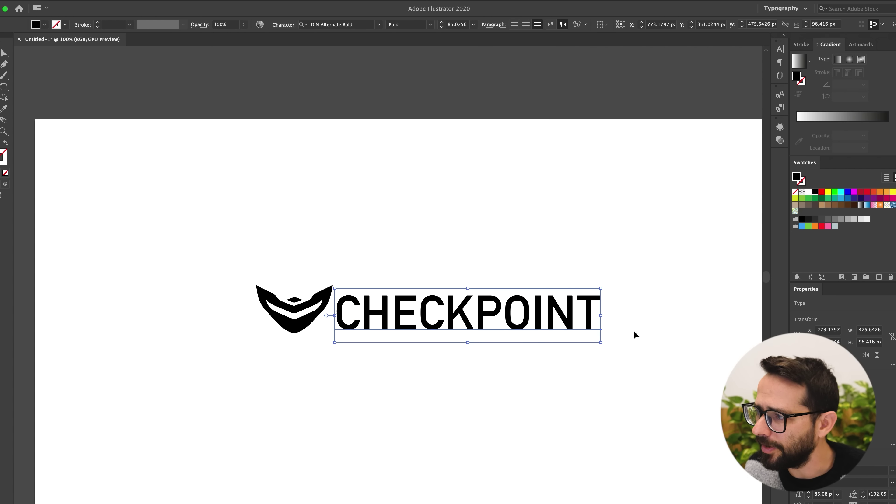
{"action": "left_click", "coordinate": [428, 380]}
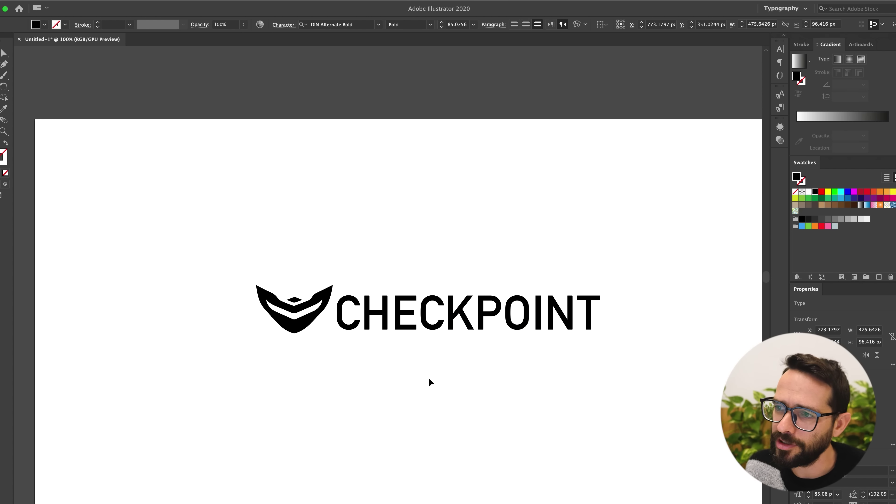
{"action": "left_click_drag", "start_coordinate": [366, 320], "coordinate": [367, 316]}
Convert the CHECKPOINT text to outlines and group it with the emblem.
{"action": "right_click", "coordinate": [367, 316]}
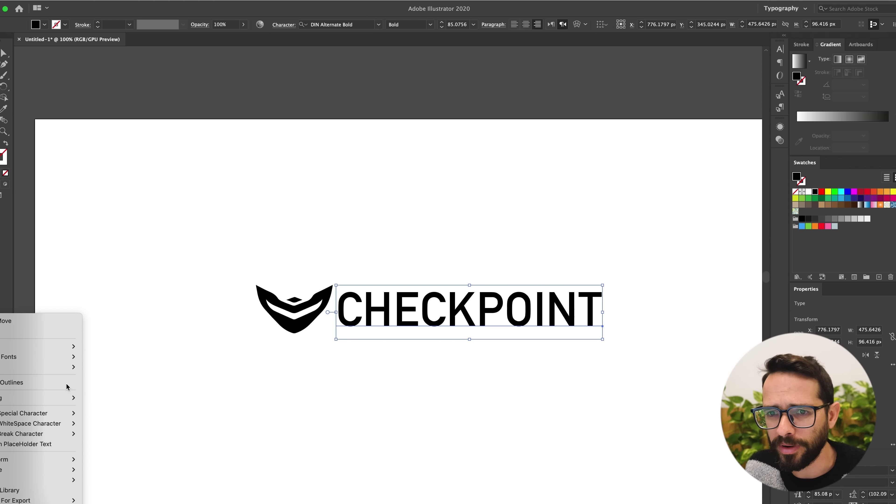
{"action": "left_click", "coordinate": [38, 382]}
{"action": "left_click_drag", "start_coordinate": [222, 261], "coordinate": [652, 366]}
{"action": "key", "text": "super+g"}
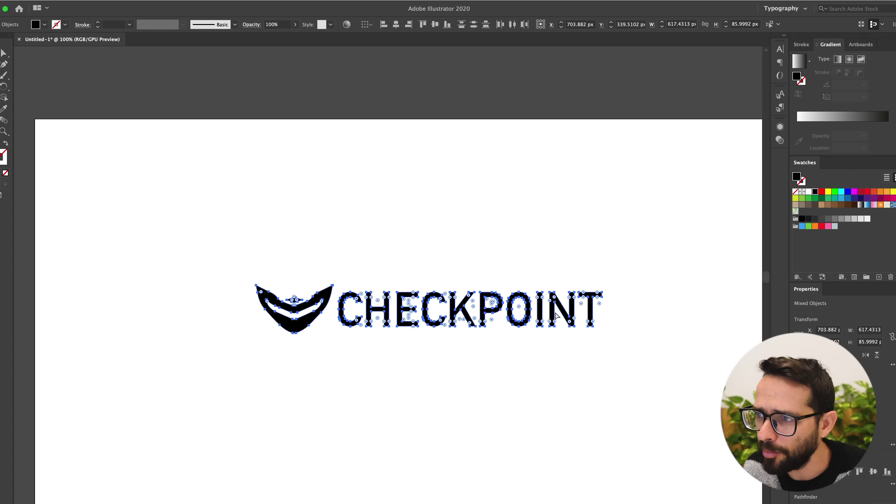
Switch to the Ai Website design in Figma and bring the page header into view.
{"action": "key", "text": "super+Tab"}
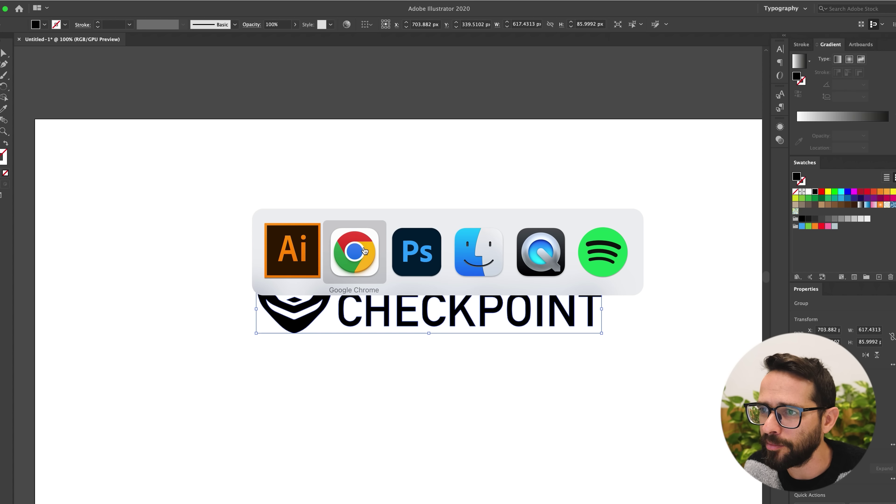
{"action": "left_click", "coordinate": [354, 254]}
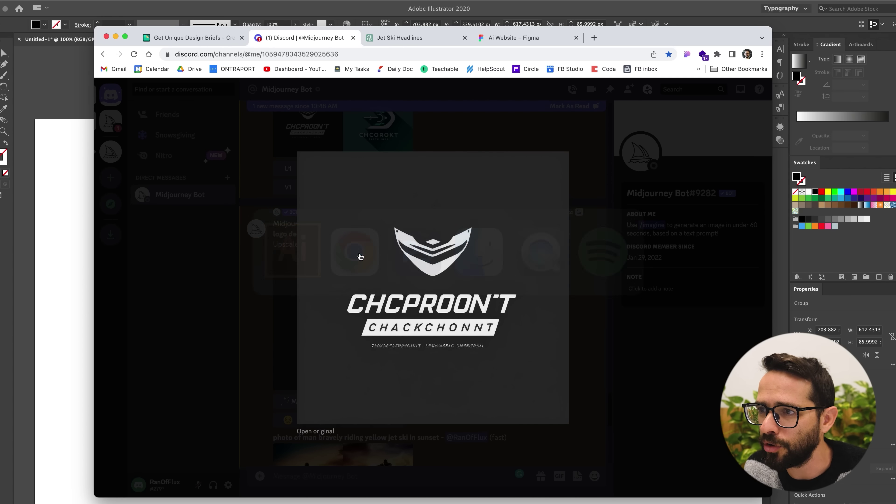
{"action": "left_click", "coordinate": [510, 37]}
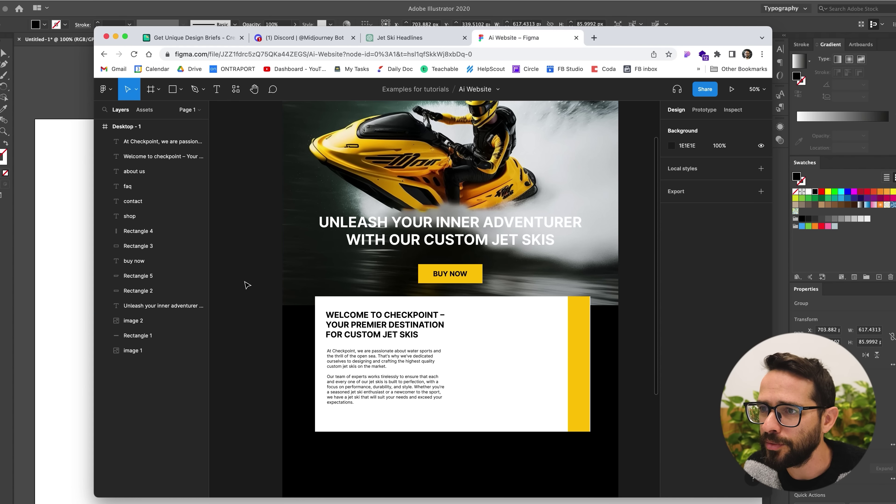
{"action": "scroll", "coordinate": [356, 306], "scroll_direction": "up", "scroll_amount": 5}
{"action": "key", "text": "super+v"}
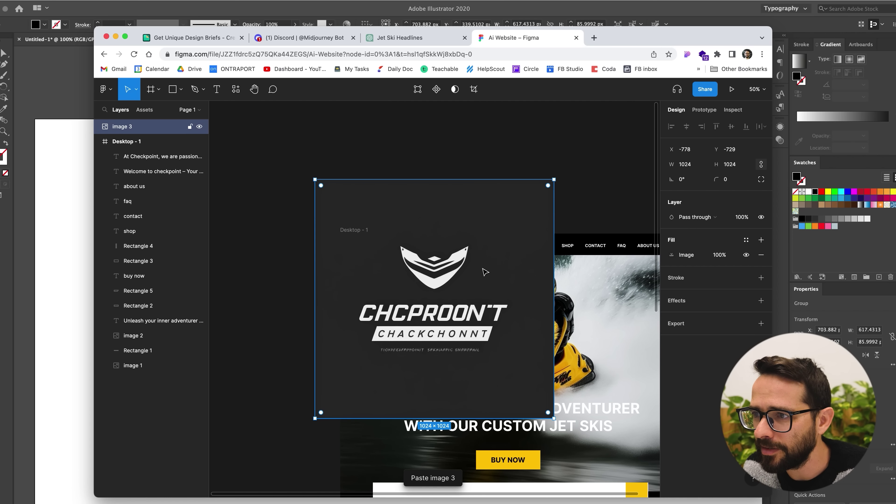
{"action": "key", "text": "BackSpace"}
{"action": "left_click", "coordinate": [77, 233]}
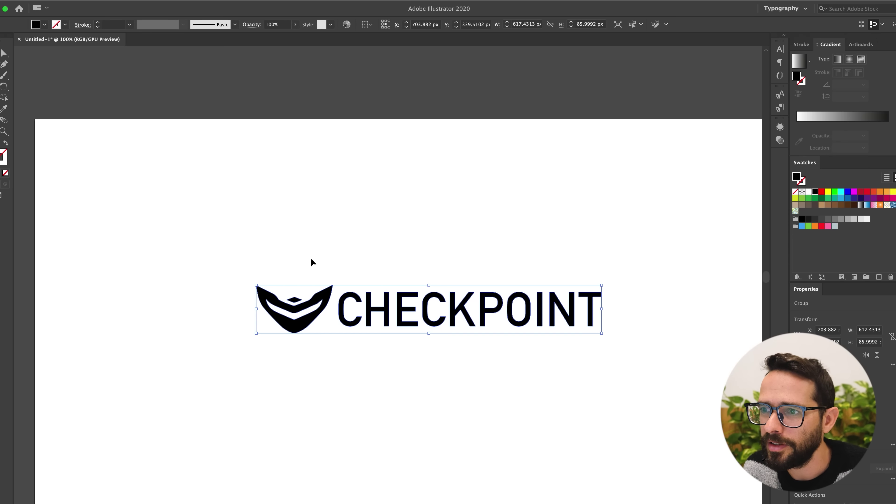
Copy the grouped logo from Illustrator into the Figma page and scale it to about 238 × 33 px on the yellow header shape.
{"action": "key", "text": "super+Tab"}
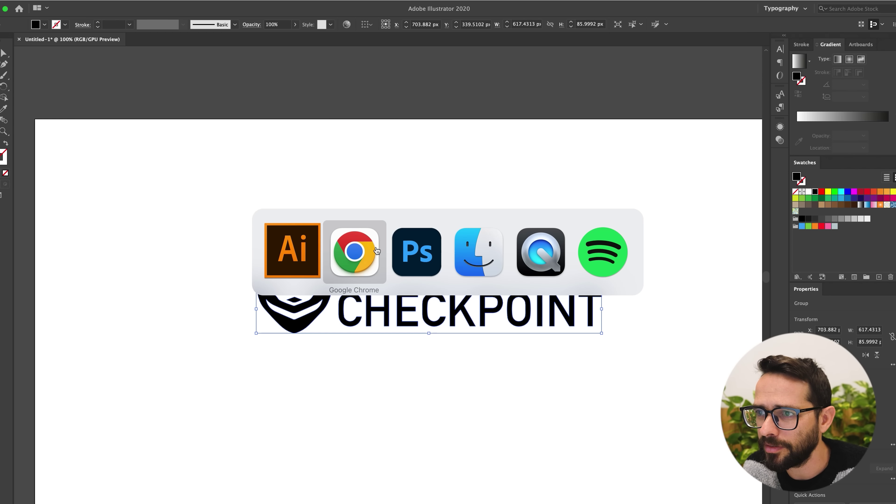
{"action": "key", "text": "super+v"}
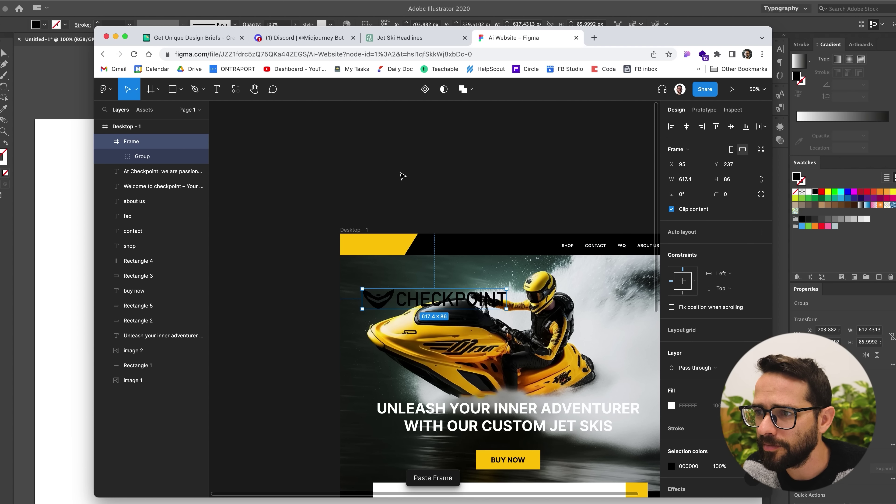
{"action": "left_click_drag", "start_coordinate": [505, 306], "coordinate": [399, 246]}
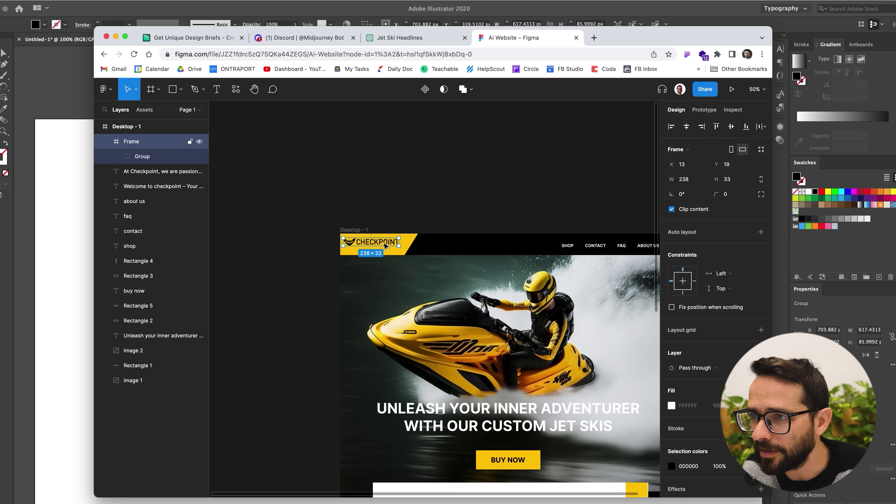
Nudge the logo to X 25, Y 29 inside the yellow header shape.
{"action": "key", "text": "shift+Down"}
{"action": "key", "text": "shift+Right"}
{"action": "key", "text": "Right"}
{"action": "key", "text": "Right"}
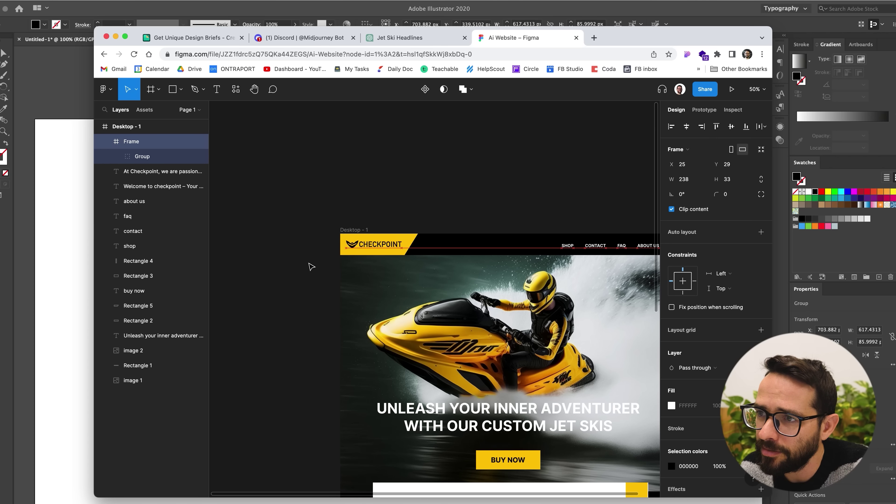
{"action": "left_click", "coordinate": [311, 265]}
{"action": "scroll", "coordinate": [317, 307], "scroll_direction": "down", "scroll_amount": 3}
{"action": "scroll", "coordinate": [318, 307], "scroll_direction": "right", "scroll_amount": 3}
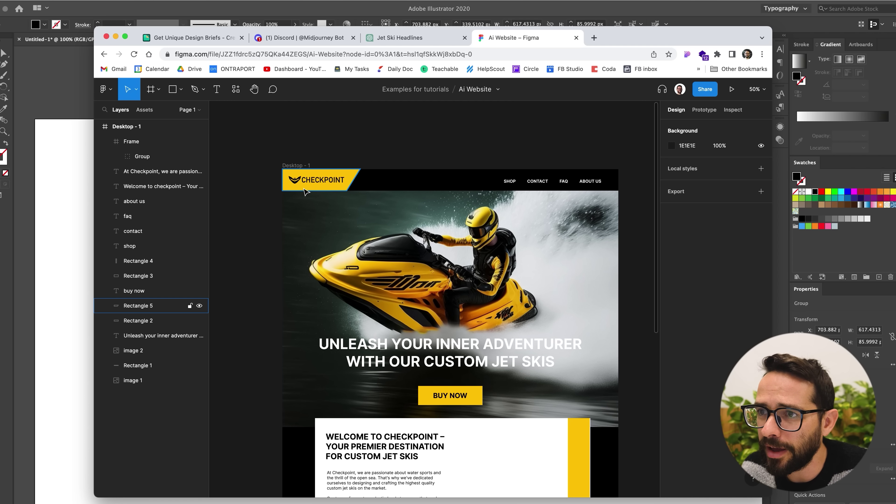
{"action": "left_click_drag", "start_coordinate": [306, 189], "coordinate": [309, 186]}
{"action": "right_click", "coordinate": [343, 185]}
{"action": "left_click", "coordinate": [335, 146]}
{"action": "left_click", "coordinate": [334, 146]}
Set the welcome heading's font size to 30 and move the paragraph below it up to X 188, Y 1263.
{"action": "scroll", "coordinate": [466, 250], "scroll_direction": "down", "scroll_amount": 5}
{"action": "scroll", "coordinate": [466, 250], "scroll_direction": "down", "scroll_amount": 2}
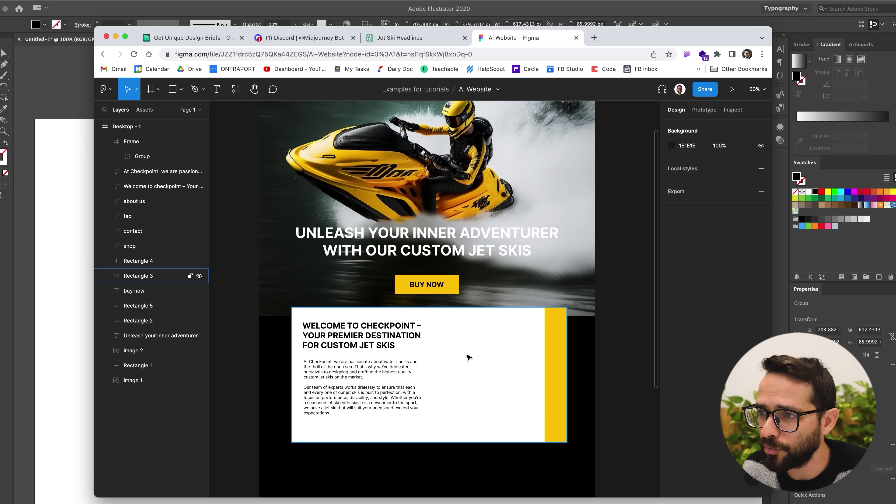
{"action": "left_click", "coordinate": [390, 346]}
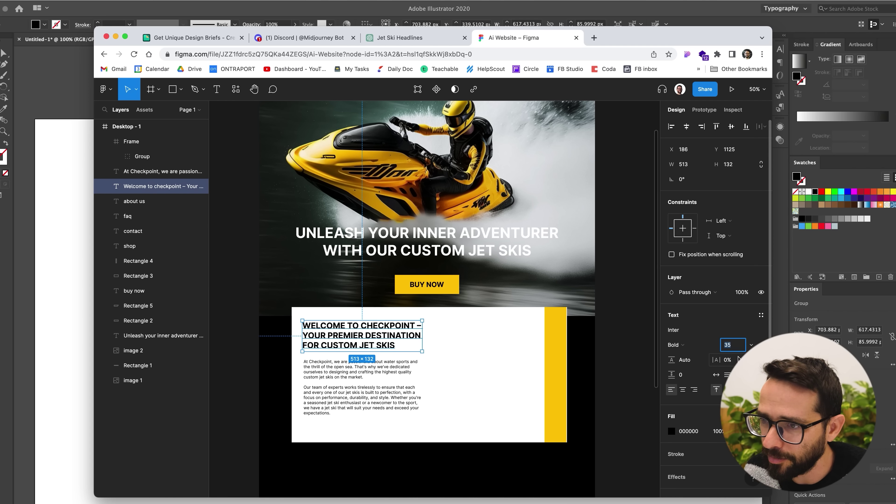
{"action": "key", "text": "BackSpace"}
{"action": "type", "text": "0"}
{"action": "key", "text": "Return"}
{"action": "left_click", "coordinate": [318, 377]}
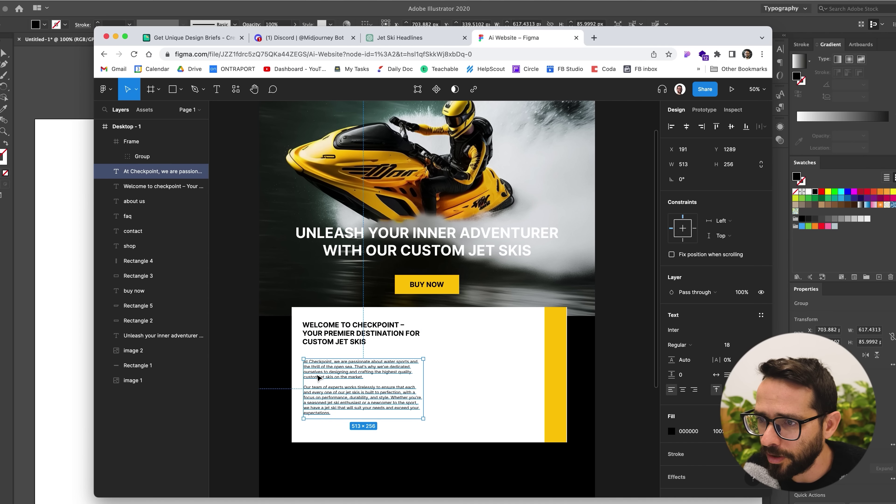
{"action": "left_click_drag", "start_coordinate": [318, 377], "coordinate": [316, 372]}
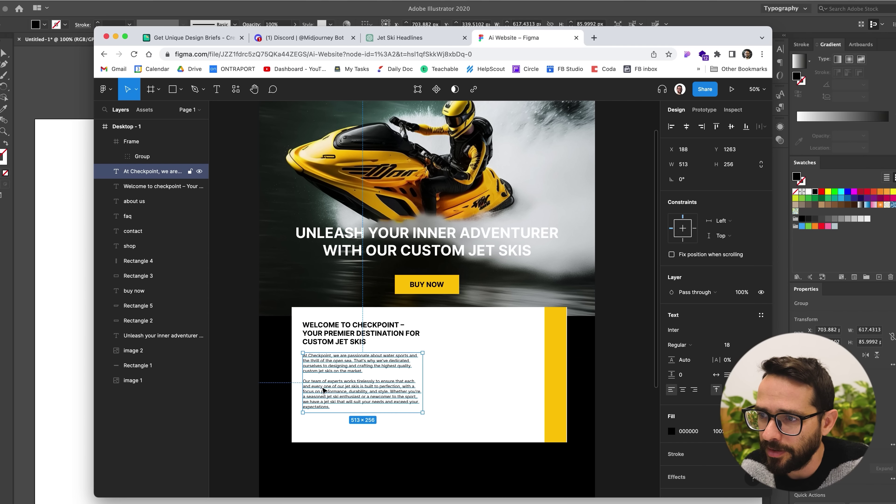
Upscale the fourth image of the "photo of man bravely riding yellow jet ski, bright day" set in the Midjourney chat.
{"action": "left_click", "coordinate": [309, 39]}
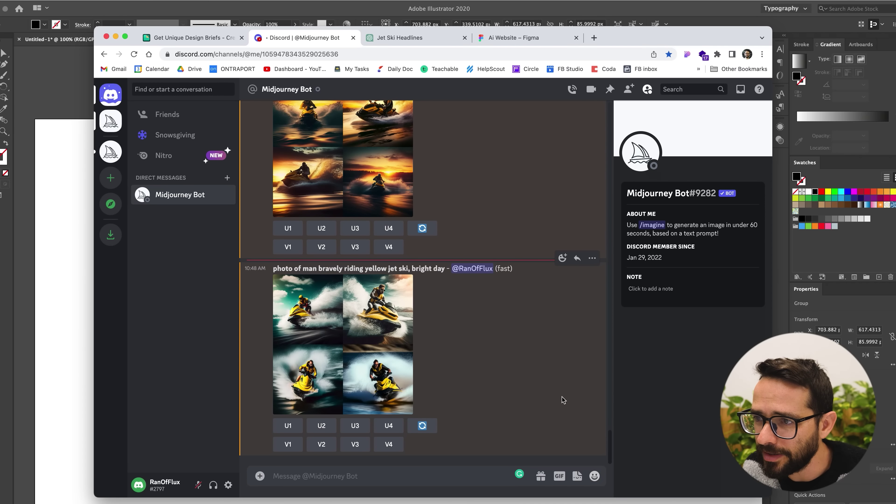
{"action": "left_click", "coordinate": [352, 325]}
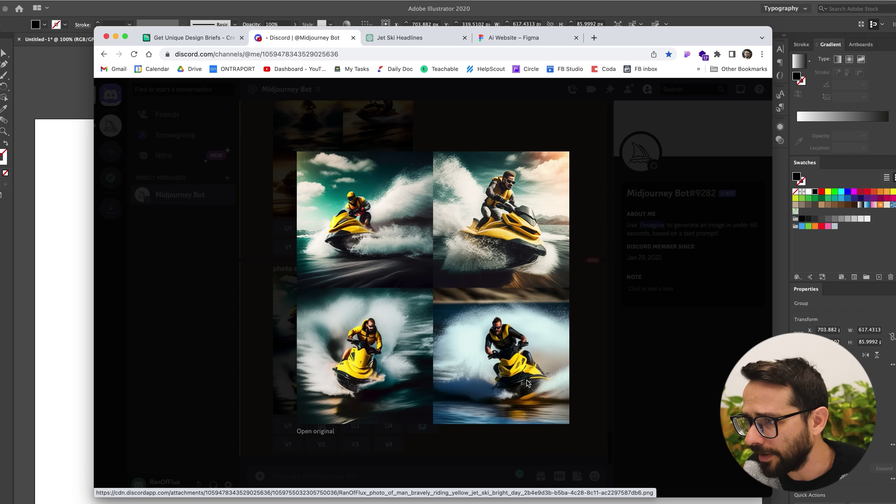
{"action": "left_click", "coordinate": [681, 387]}
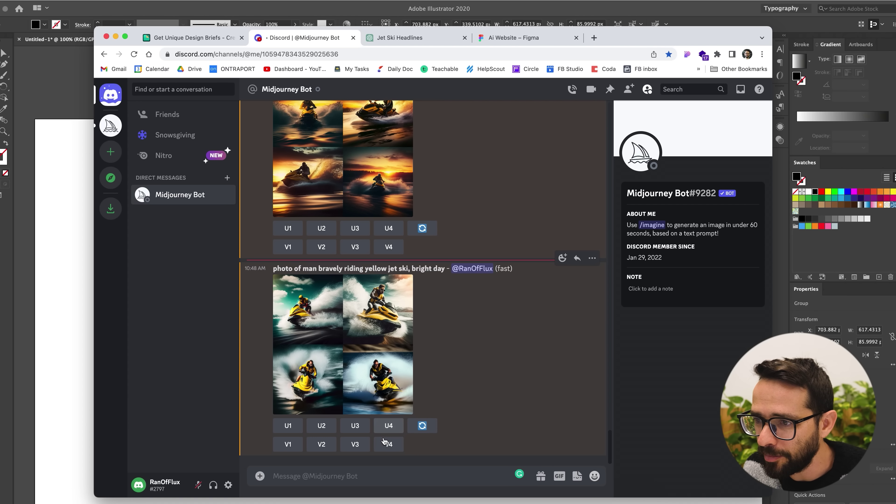
{"action": "left_click", "coordinate": [389, 426]}
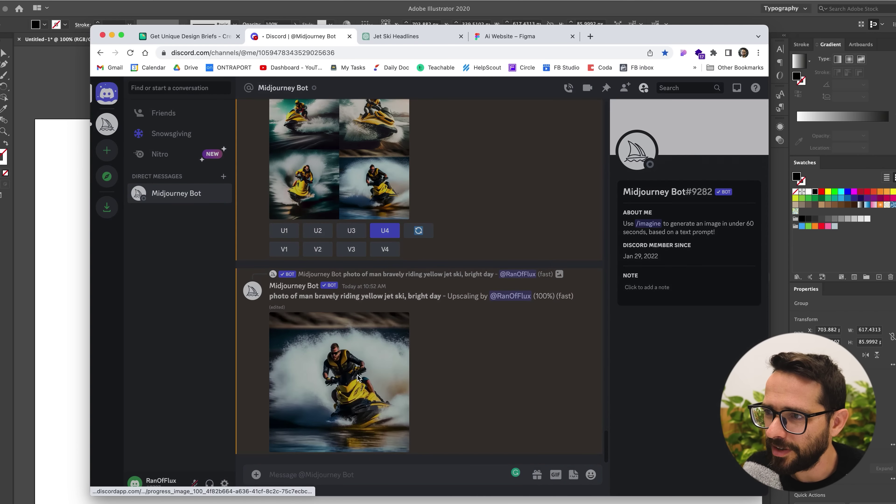
Copy the upscaled jet ski photo at full preview size and paste it into the Ai Website Figma file.
{"action": "left_click", "coordinate": [358, 378]}
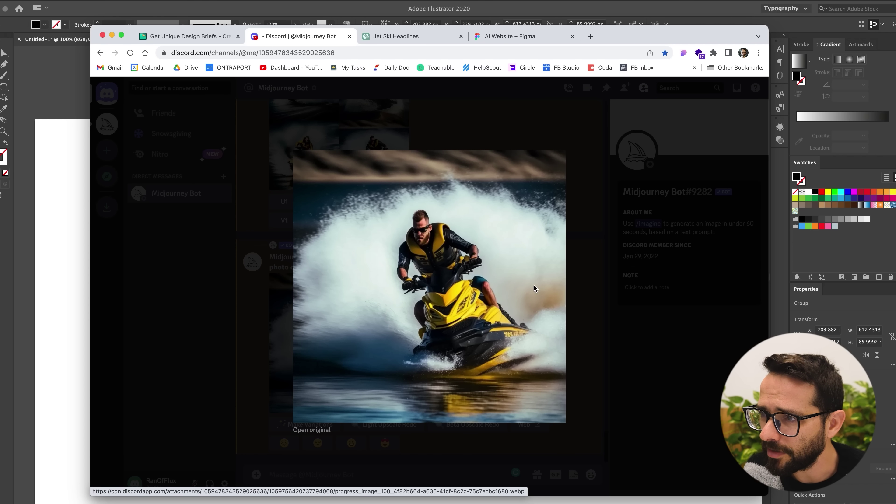
{"action": "right_click", "coordinate": [402, 260]}
{"action": "left_click", "coordinate": [424, 285]}
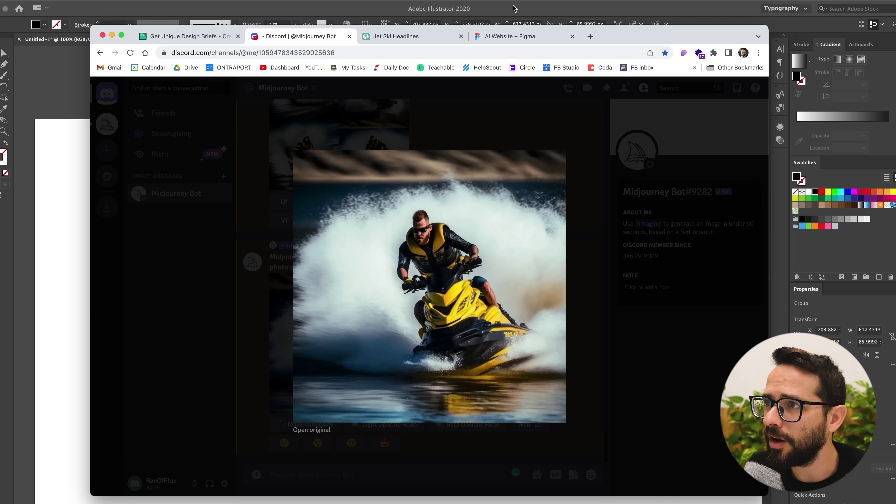
{"action": "left_click", "coordinate": [515, 36]}
{"action": "key", "text": "super+v"}
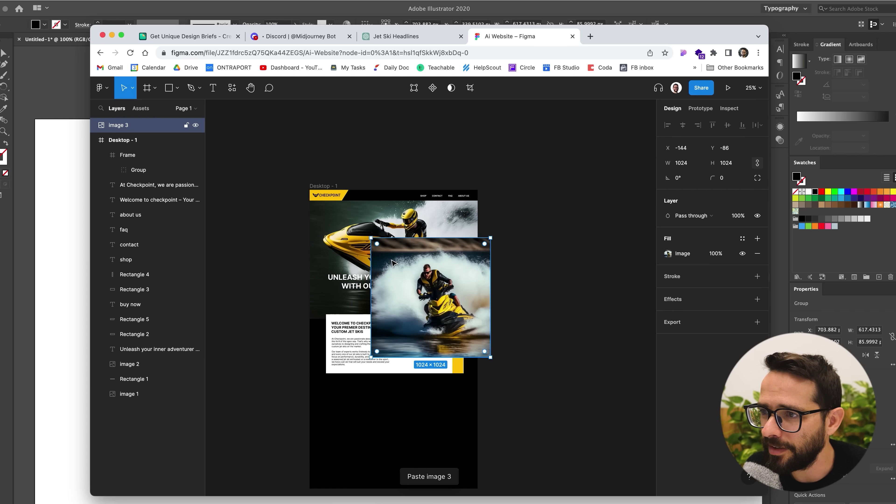
Resize the pasted photo to about 440 × 506 px and fit it in the white card between the text and the yellow strip.
{"action": "left_click_drag", "start_coordinate": [392, 309], "coordinate": [393, 310]}
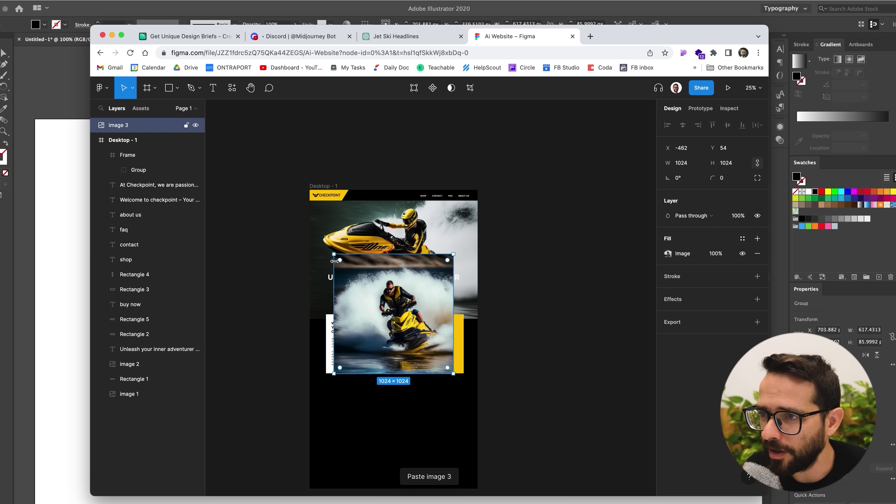
{"action": "left_click_drag", "start_coordinate": [334, 254], "coordinate": [398, 326]}
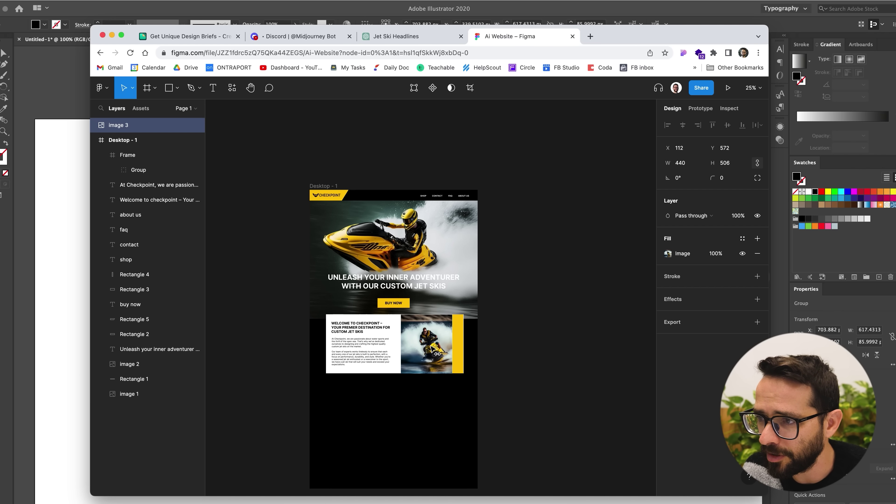
{"action": "scroll", "coordinate": [469, 367], "scroll_direction": "up", "scroll_amount": 5}
{"action": "key", "text": "Up"}
{"action": "left_click", "coordinate": [464, 319]}
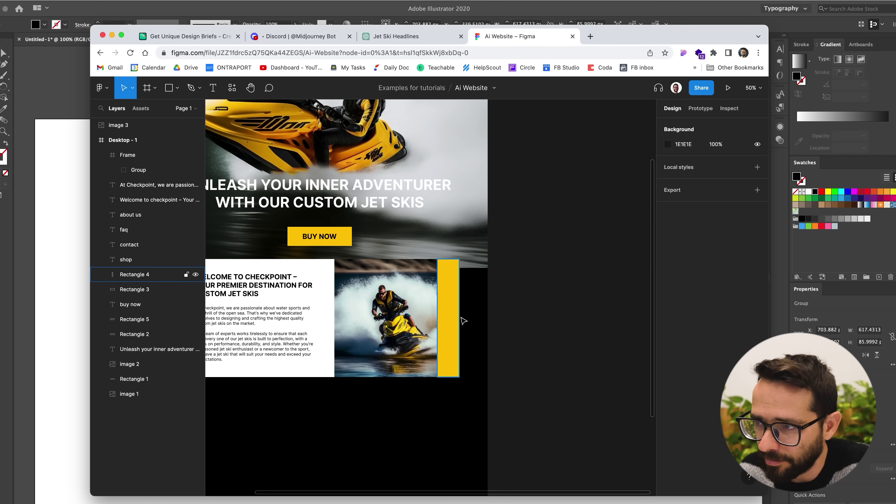
{"action": "left_click", "coordinate": [451, 311]}
{"action": "scroll", "coordinate": [453, 317], "scroll_direction": "up", "scroll_amount": 3}
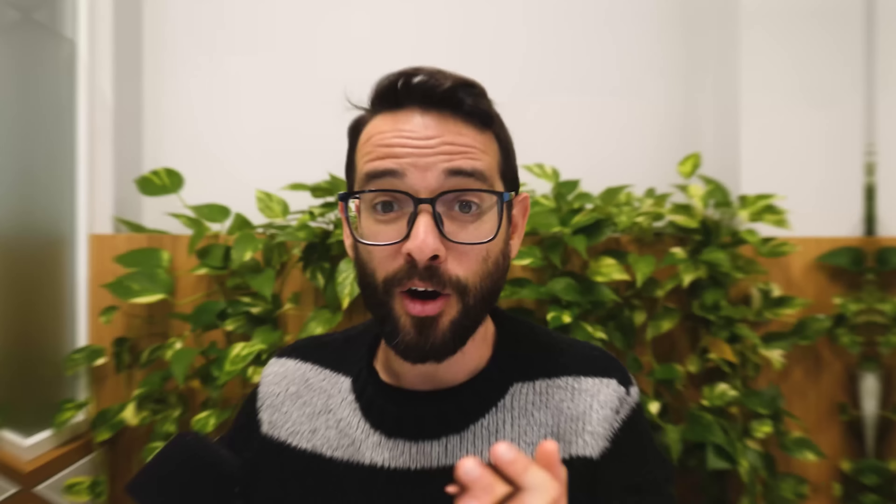